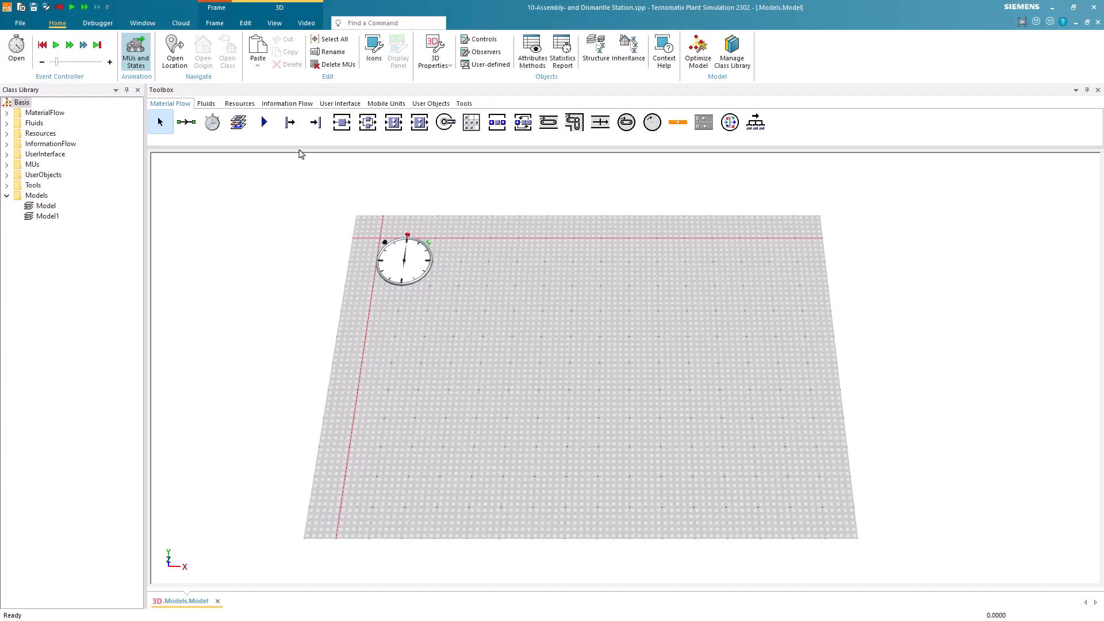
# Insert a Source below the event controller and a straight 5 m Conveyor running along X from it.
pyautogui.click(290, 122)
pyautogui.click(406, 361)
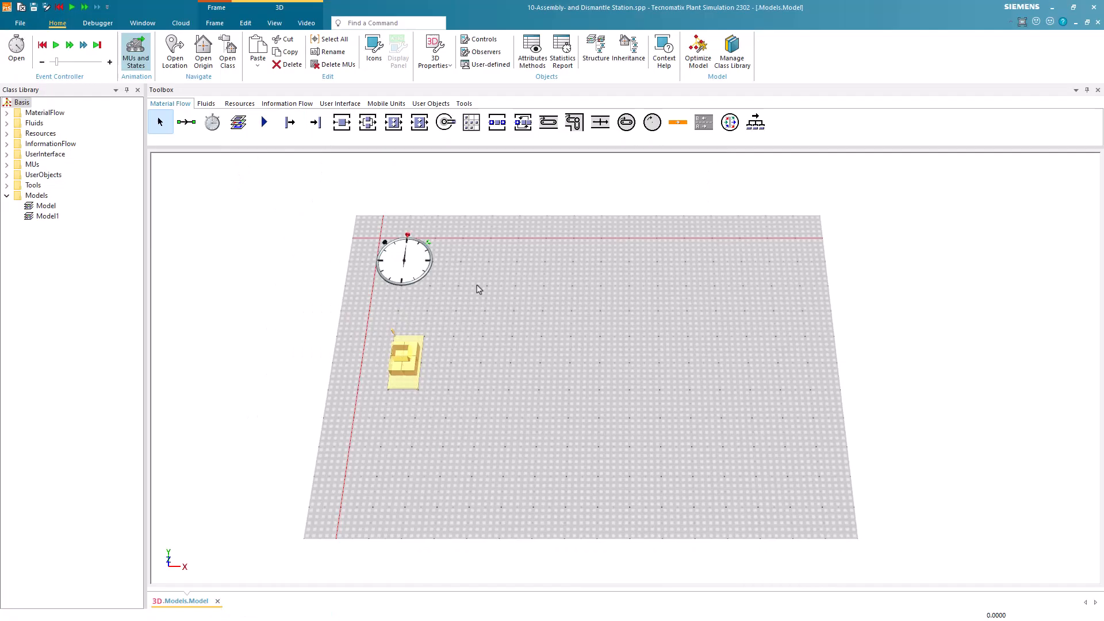
pyautogui.click(548, 122)
pyautogui.click(406, 363)
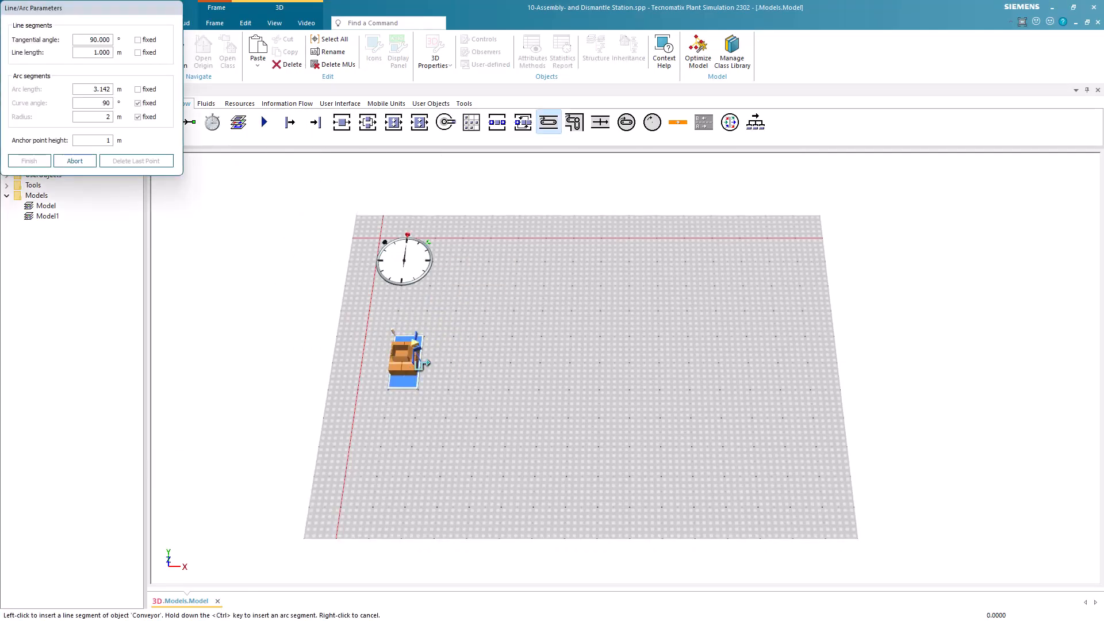
pyautogui.click(571, 380)
pyautogui.rightClick(578, 382)
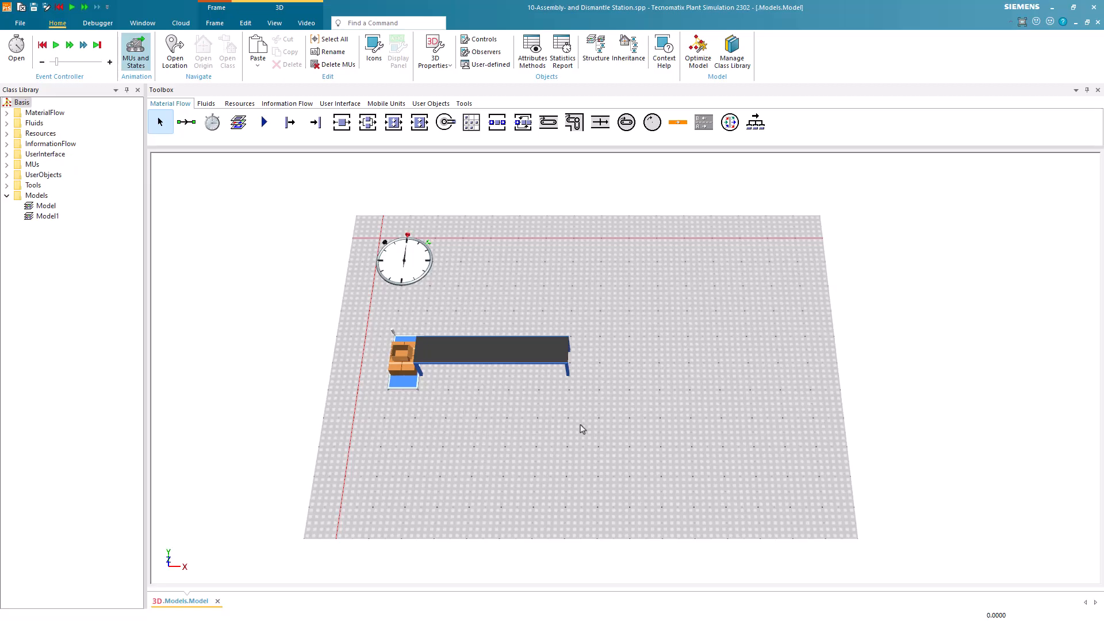
# Copy the source and conveyor pair three times and arrange the copies in evenly spaced rows below the original.
pyautogui.moveTo(473, 373); pyautogui.dragTo(607, 315)
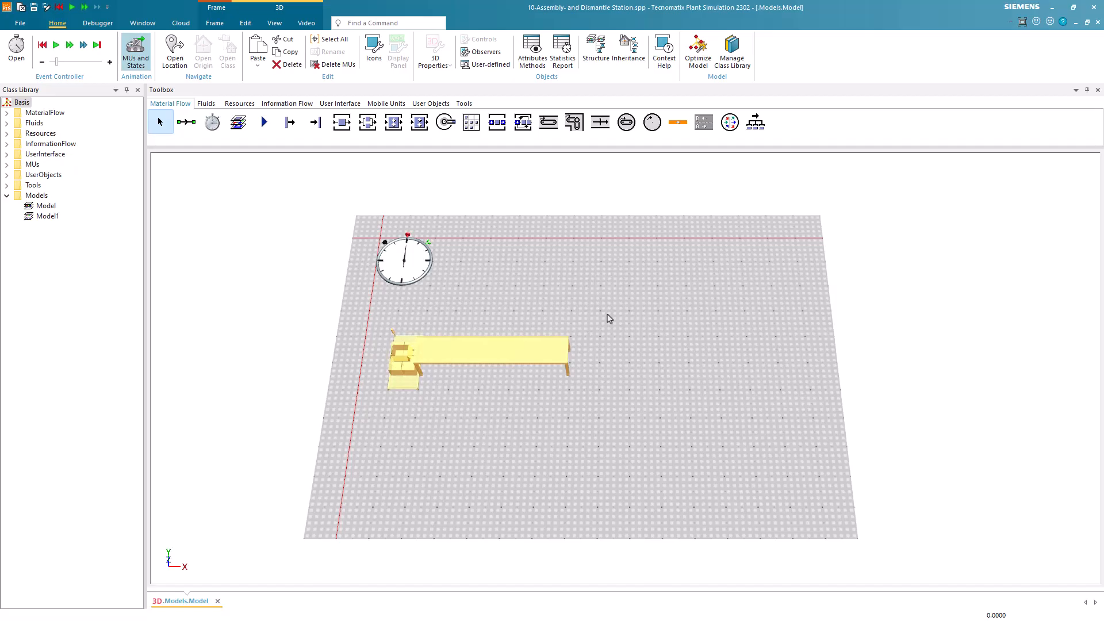
pyautogui.hotkey('ctrl', 'c')
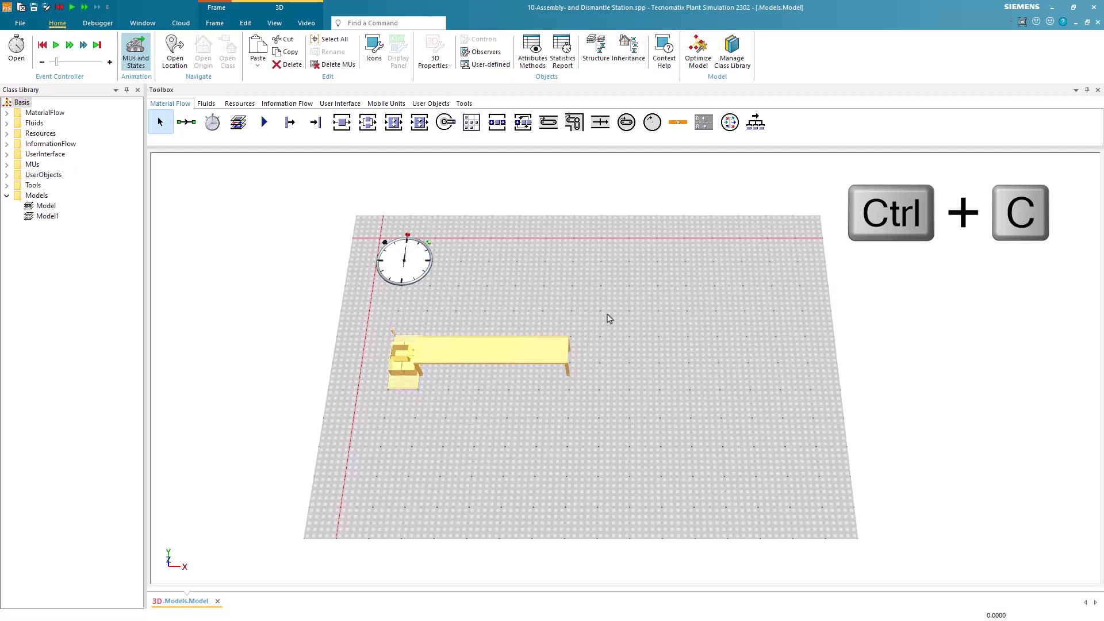
pyautogui.hotkey('ctrl', 'v')
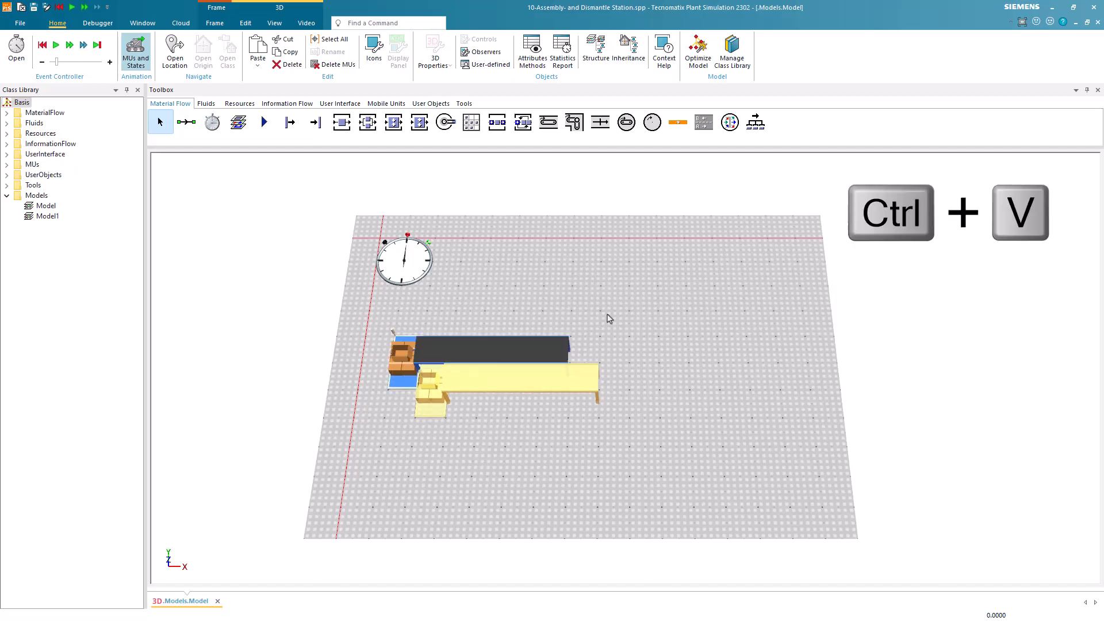
pyautogui.moveTo(549, 383); pyautogui.dragTo(515, 441)
pyautogui.hotkey('ctrl', 'v')
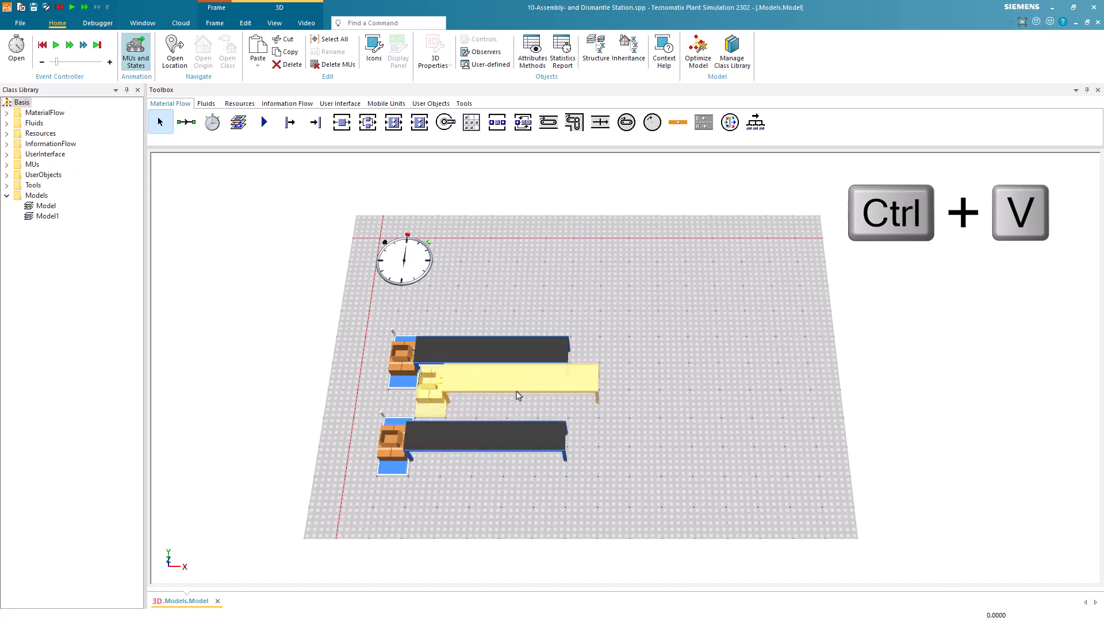
pyautogui.moveTo(517, 395); pyautogui.dragTo(468, 543)
pyautogui.moveTo(469, 504); pyautogui.dragTo(482, 381)
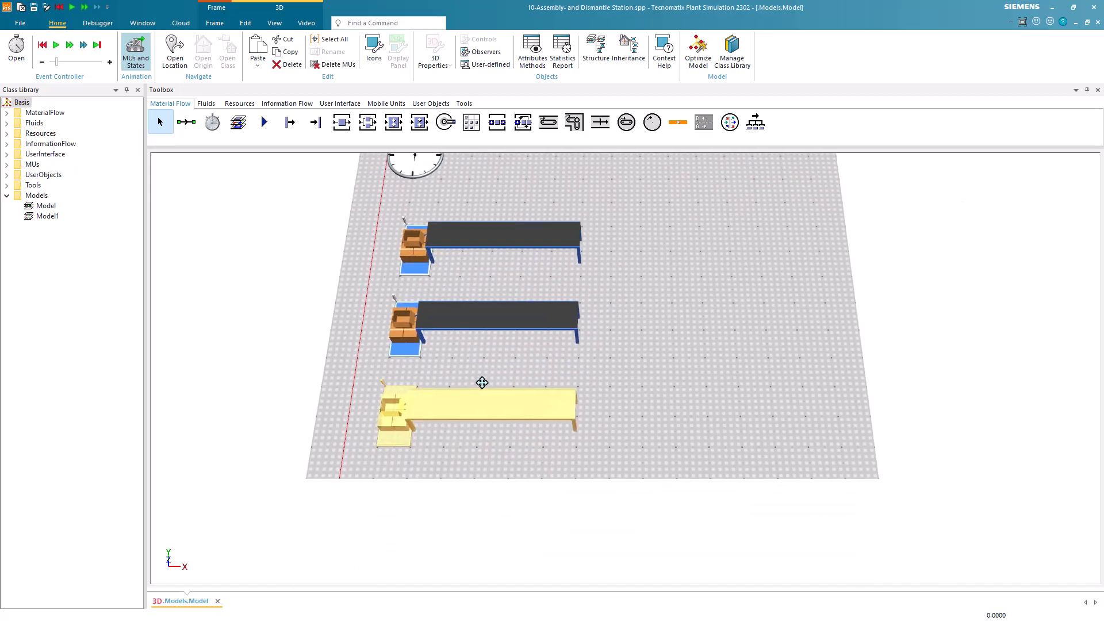
pyautogui.hotkey('ctrl', 'v')
pyautogui.moveTo(525, 265); pyautogui.dragTo(471, 521)
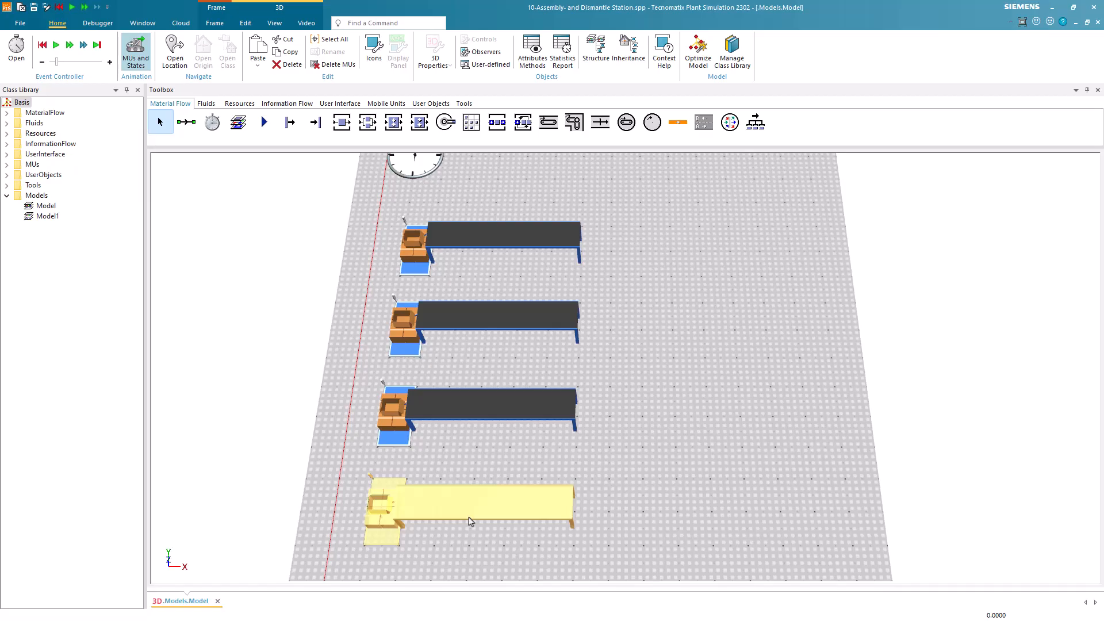
pyautogui.scroll(-3, 621, 503)
pyautogui.click(697, 459)
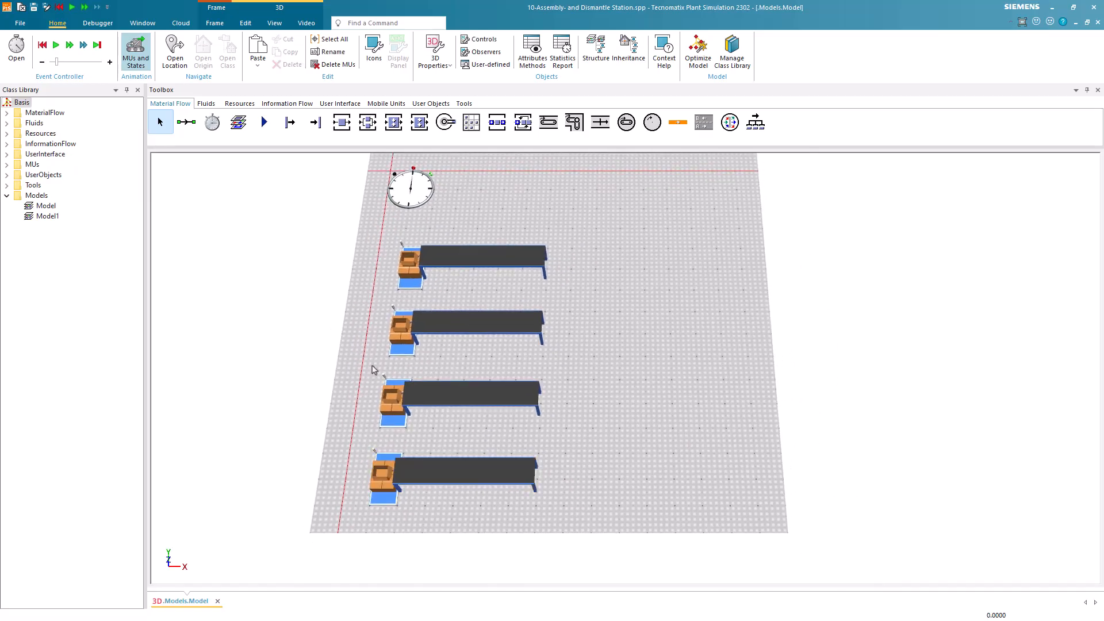
# Duplicate the Part class from the MUs folder four times into the UserObjects folder.
pyautogui.click(7, 165)
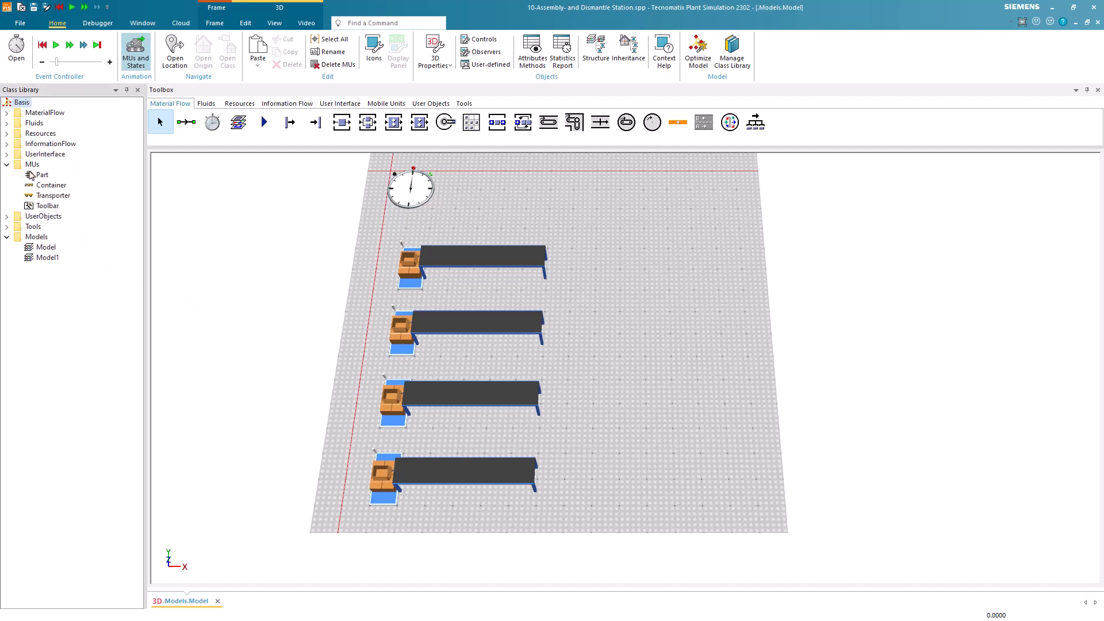
pyautogui.rightClick(30, 176)
pyautogui.click(64, 206)
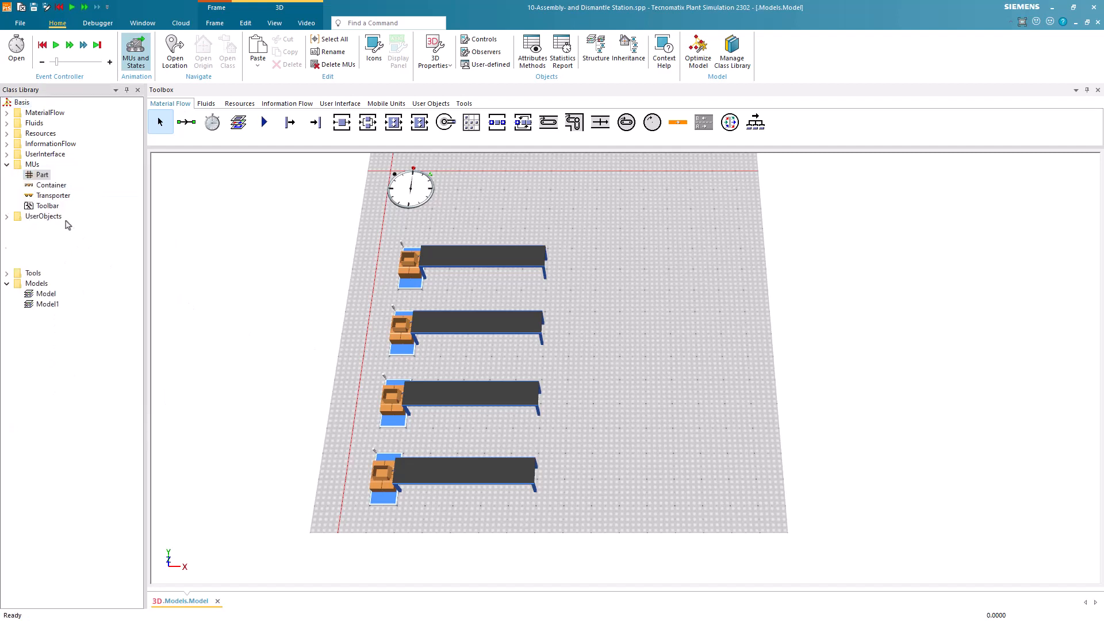
pyautogui.rightClick(46, 179)
pyautogui.click(74, 210)
pyautogui.rightClick(46, 179)
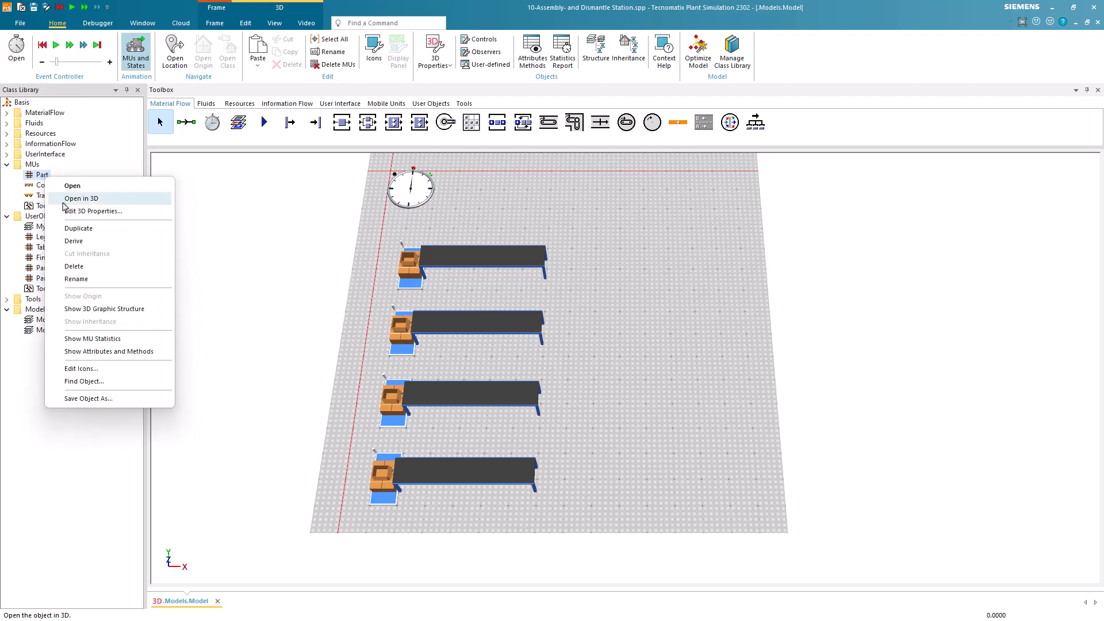
pyautogui.click(75, 228)
pyautogui.rightClick(44, 178)
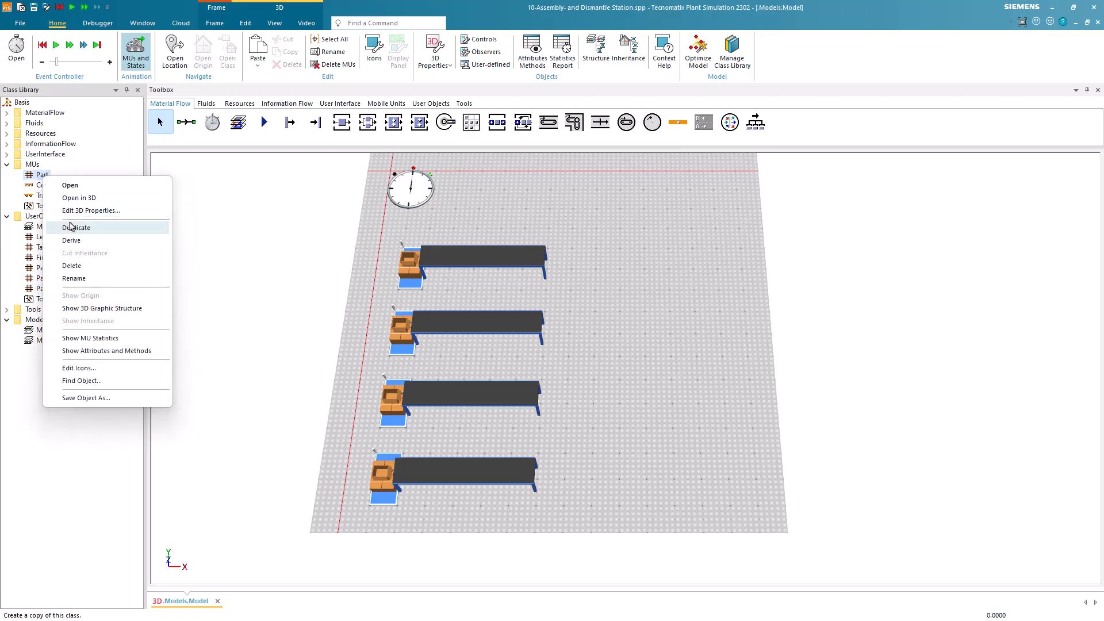
pyautogui.click(76, 228)
# Rename the four duplicated parts in UserObjects as Red, Blue, Green and Yellow.
pyautogui.press('F2')
pyautogui.click(45, 269)
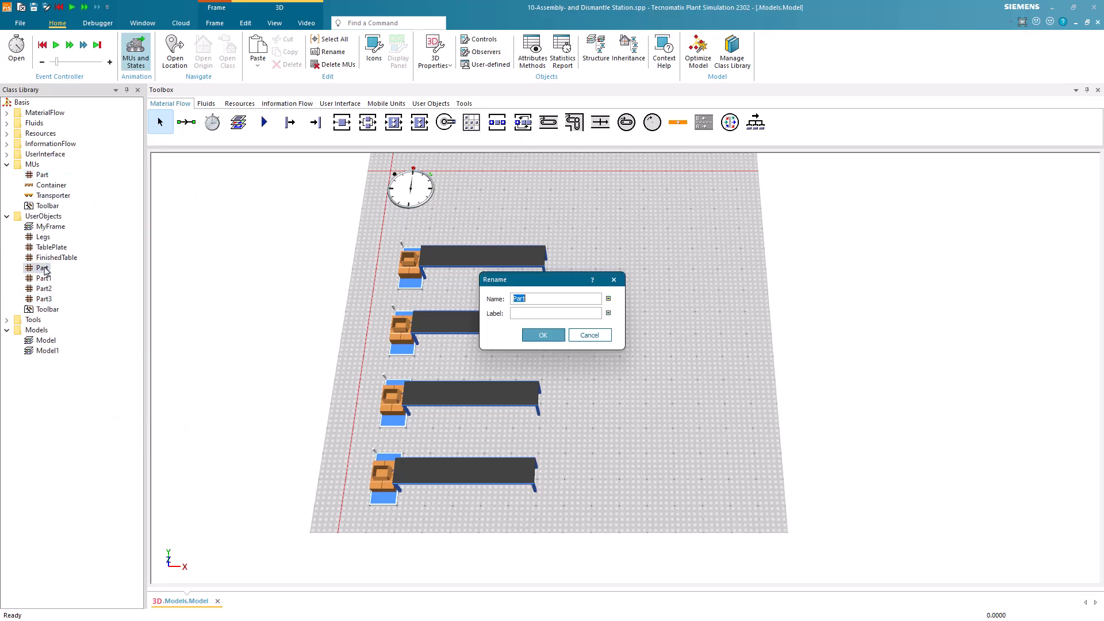
pyautogui.write('Red')
pyautogui.press('Return')
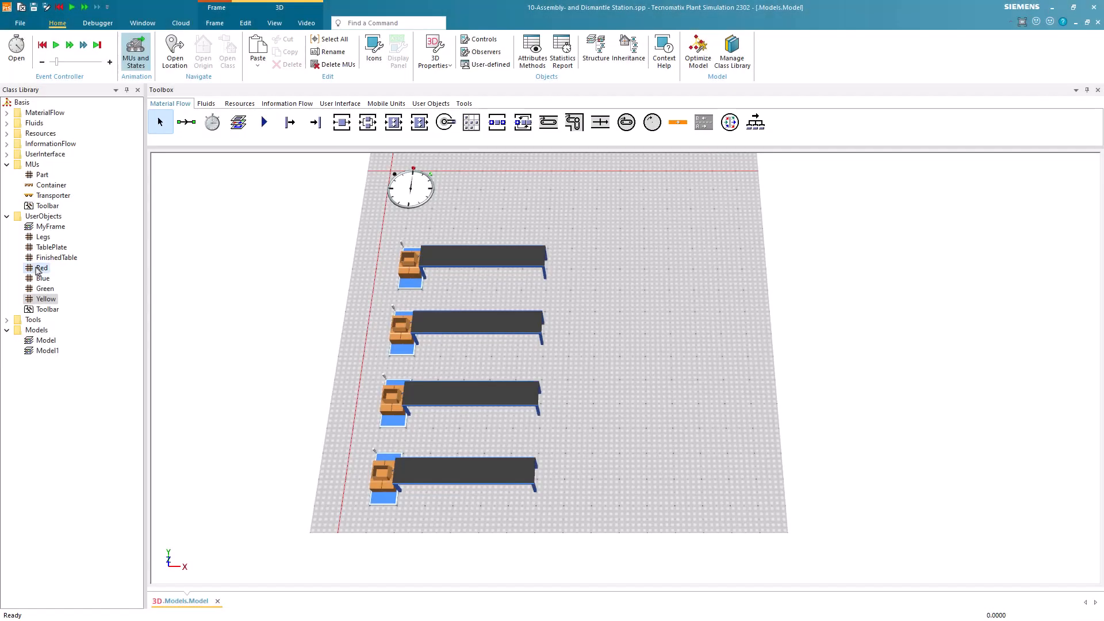
# Activate the material in the Red part's 3D properties and set its diffuse color to Red.
pyautogui.rightClick(37, 270)
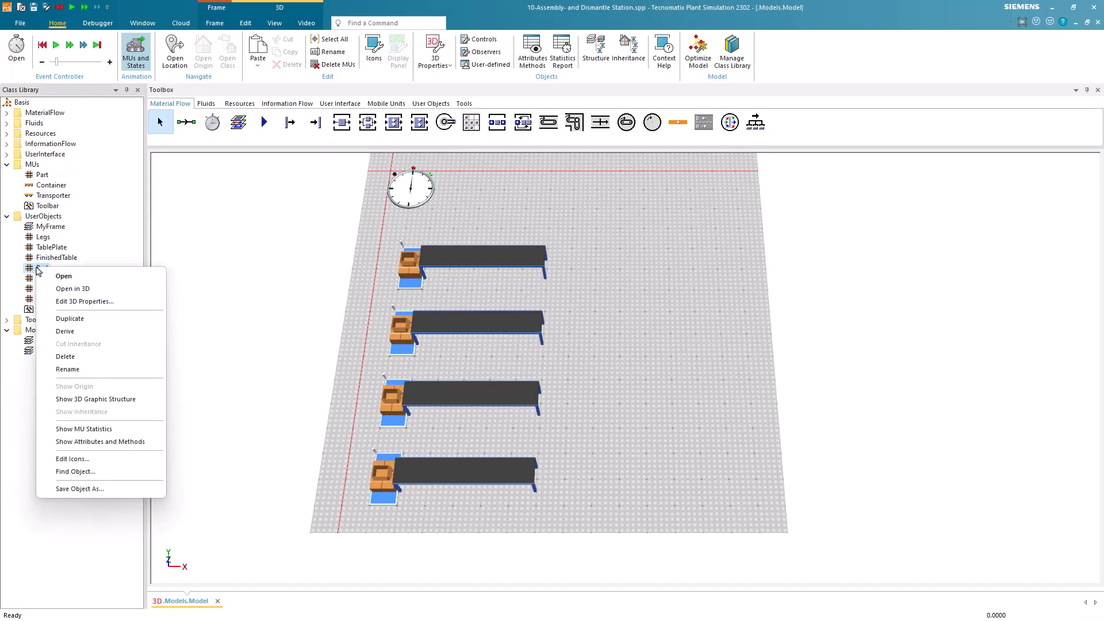
pyautogui.click(75, 300)
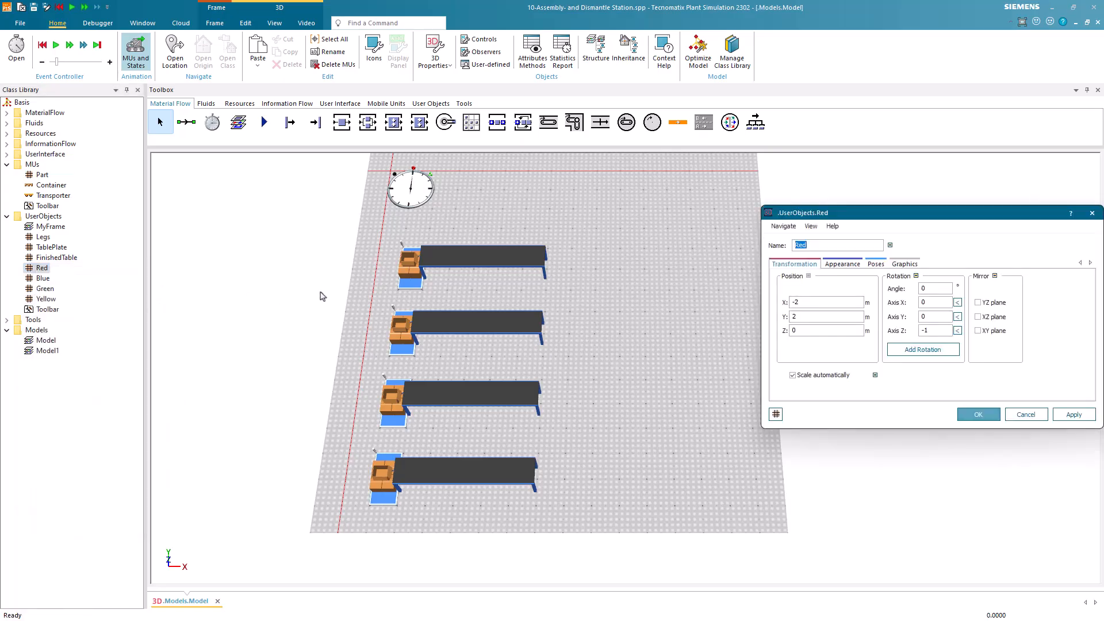
pyautogui.click(853, 264)
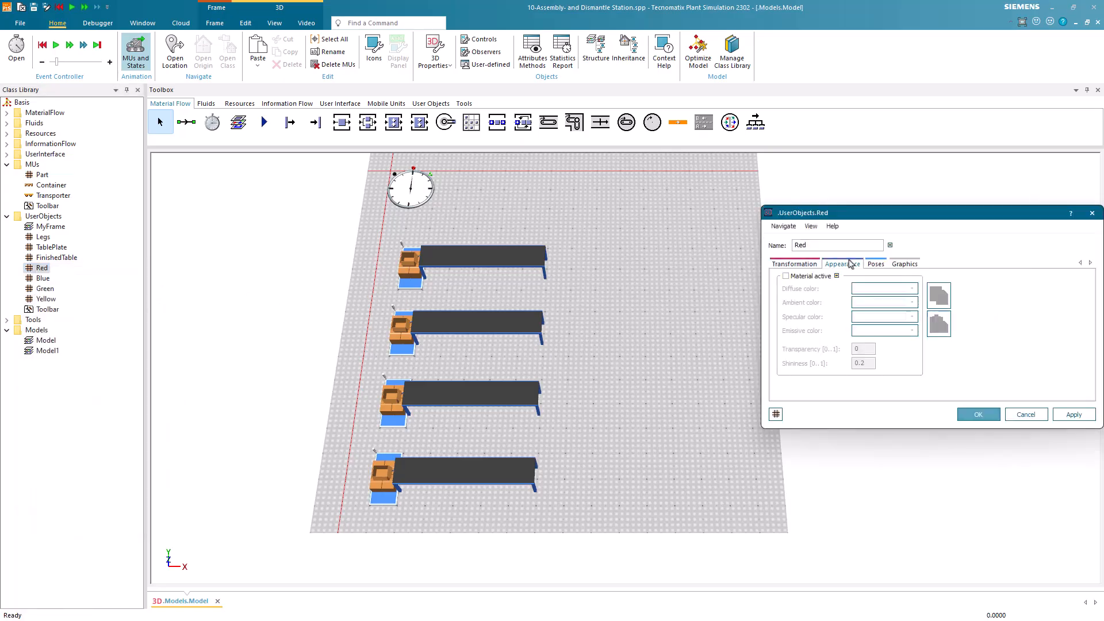
pyautogui.click(808, 279)
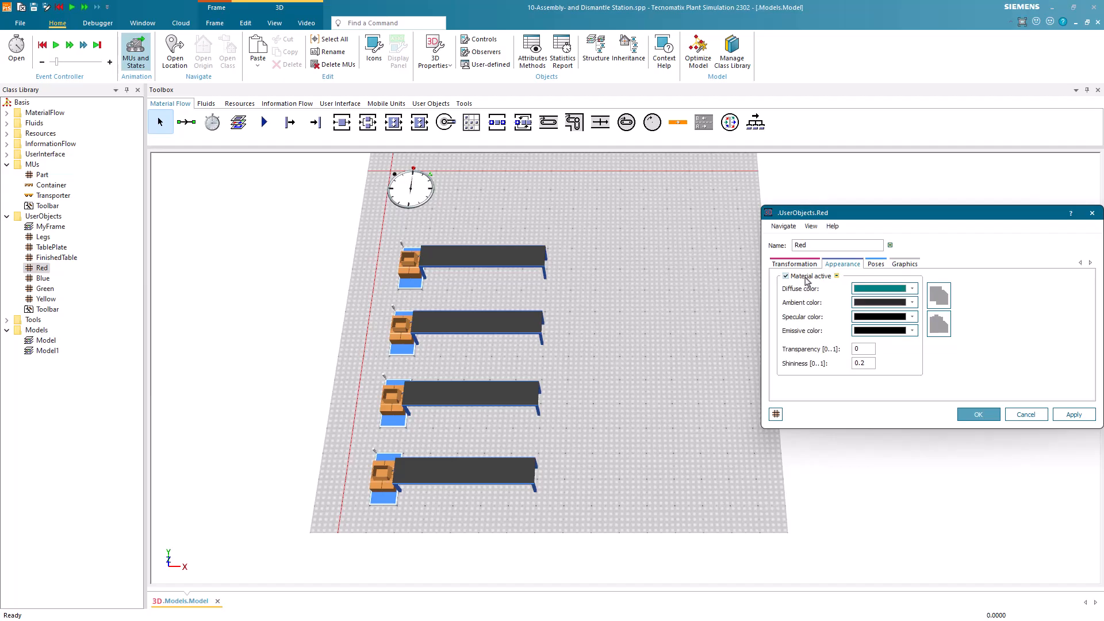
pyautogui.click(858, 289)
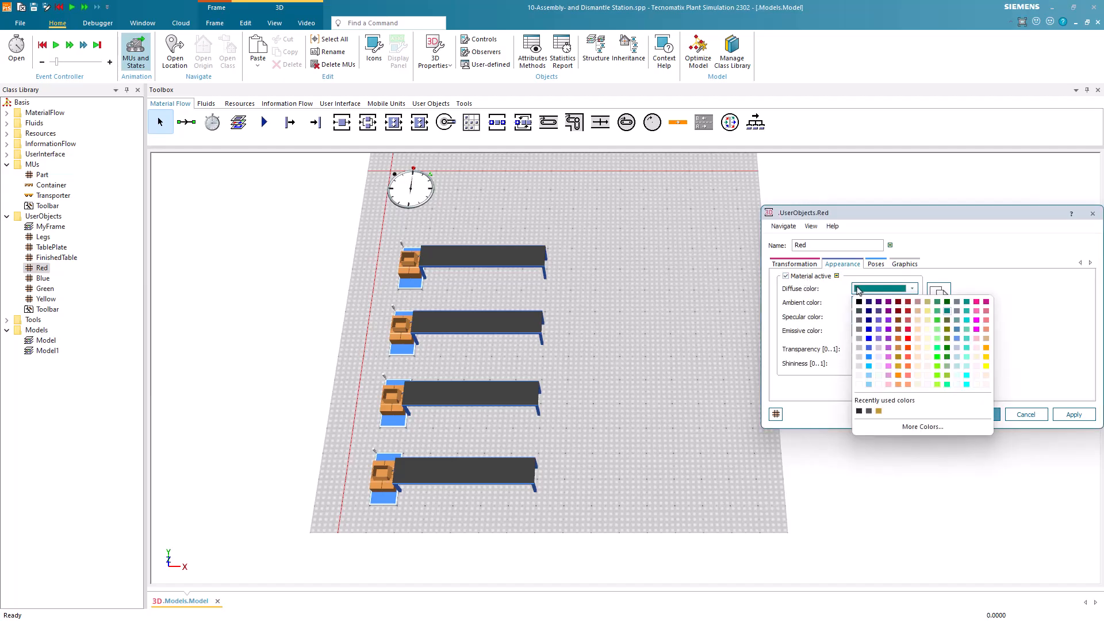
pyautogui.click(908, 339)
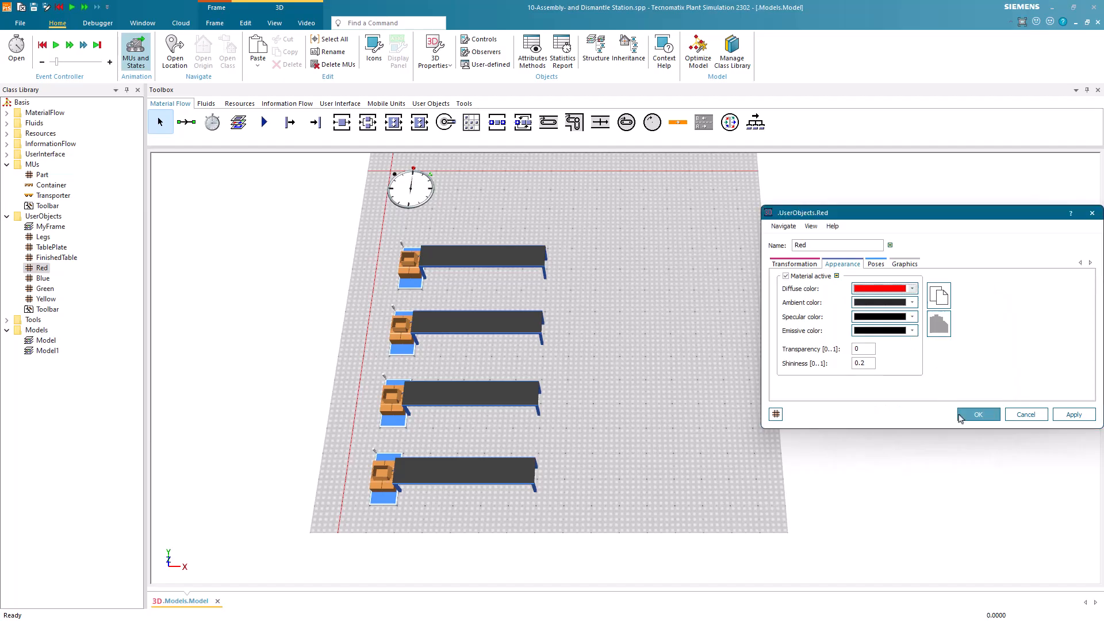
pyautogui.click(960, 417)
# Activate the material in the Blue part's 3D properties and set its diffuse color to blue.
pyautogui.rightClick(32, 285)
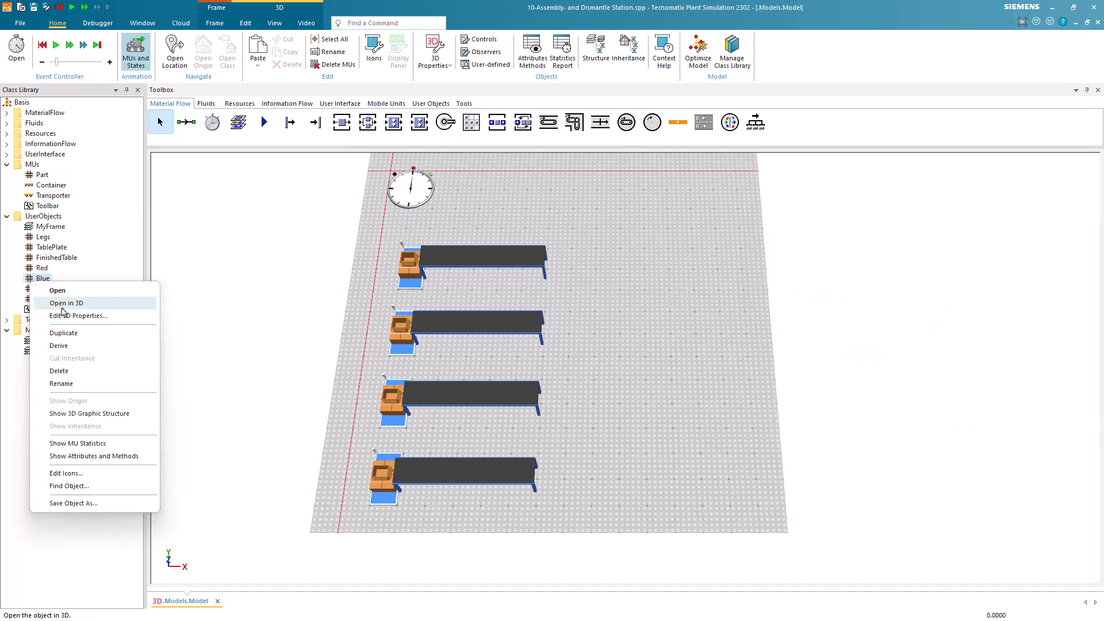
pyautogui.click(46, 305)
pyautogui.click(827, 266)
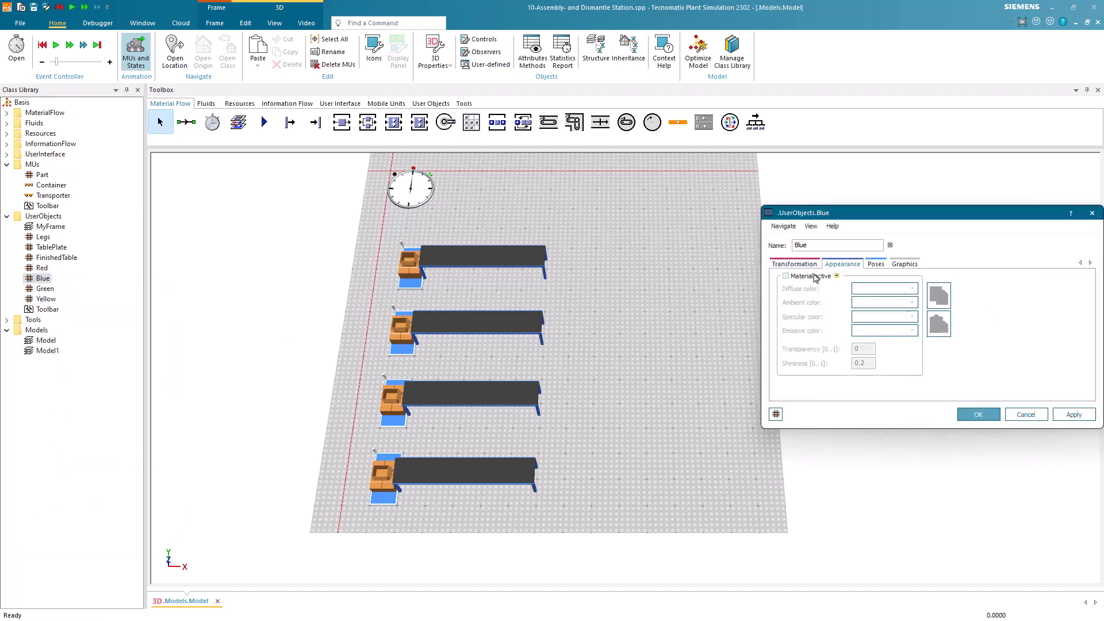
pyautogui.click(786, 276)
pyautogui.click(855, 289)
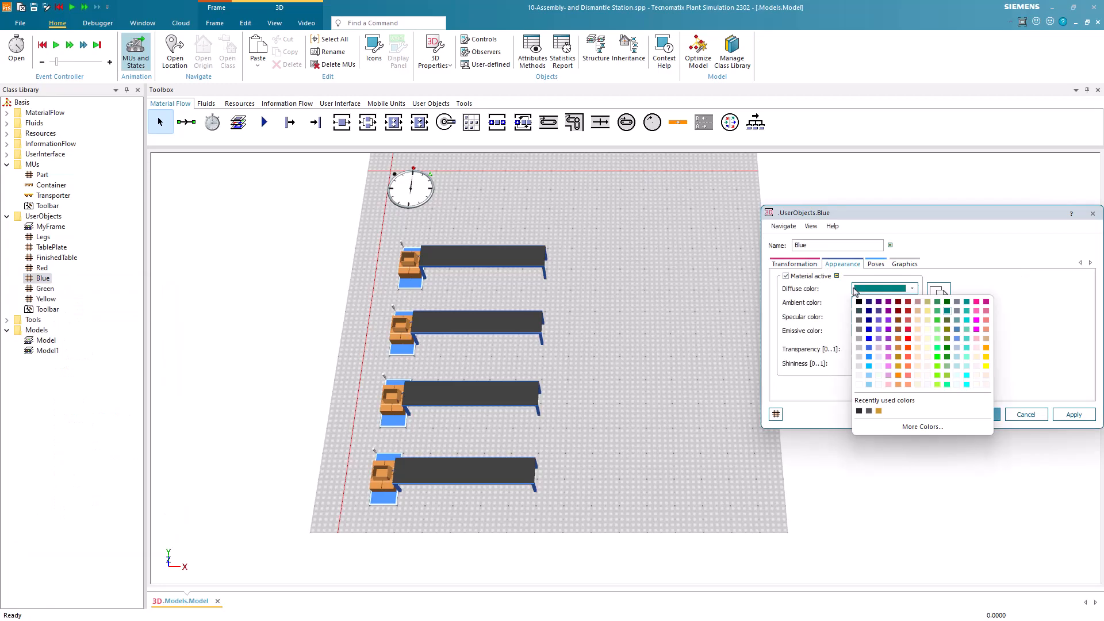
pyautogui.click(869, 329)
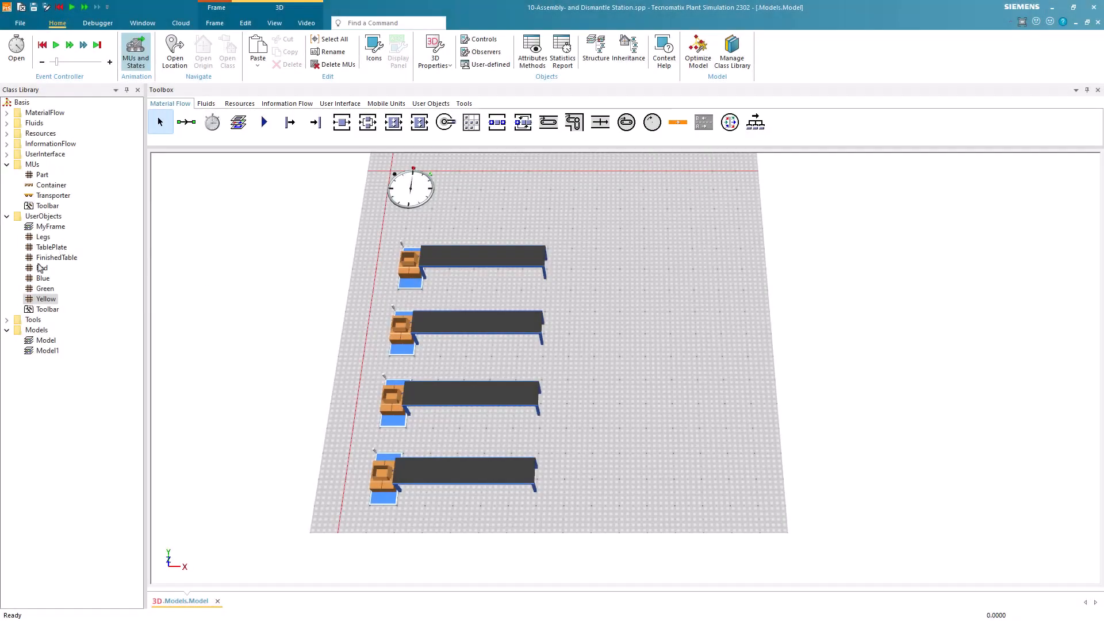
# Assign the Red, Blue, Green and Yellow parts to the four sources in order, from the first row to the last.
pyautogui.moveTo(37, 269); pyautogui.dragTo(409, 271)
pyautogui.moveTo(35, 281); pyautogui.dragTo(401, 331)
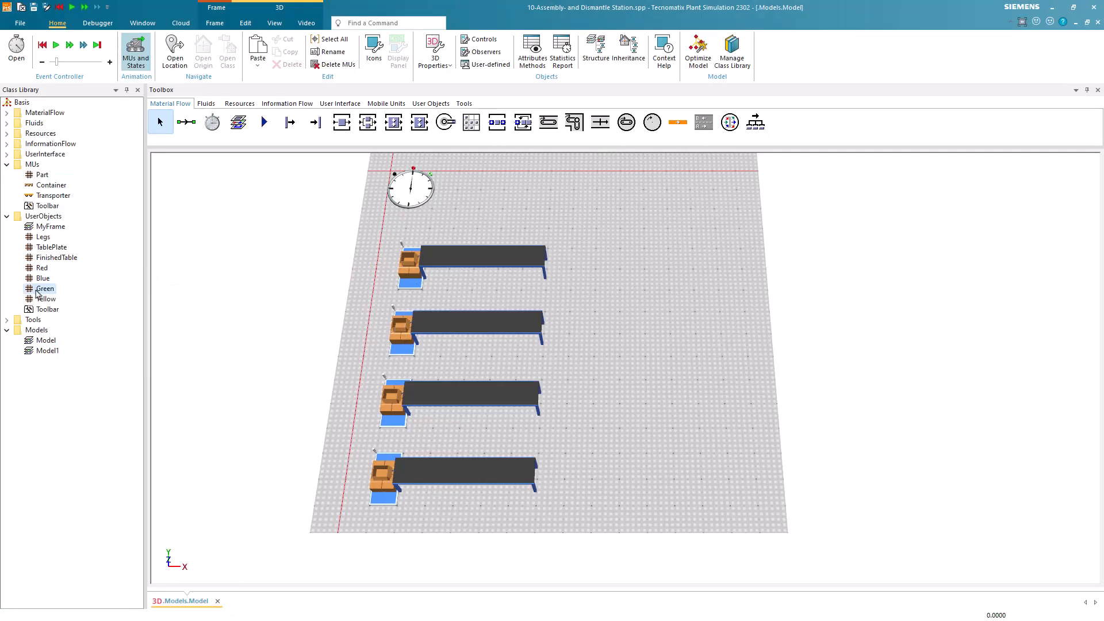
pyautogui.moveTo(42, 288); pyautogui.dragTo(392, 401)
pyautogui.moveTo(55, 305); pyautogui.dragTo(382, 483)
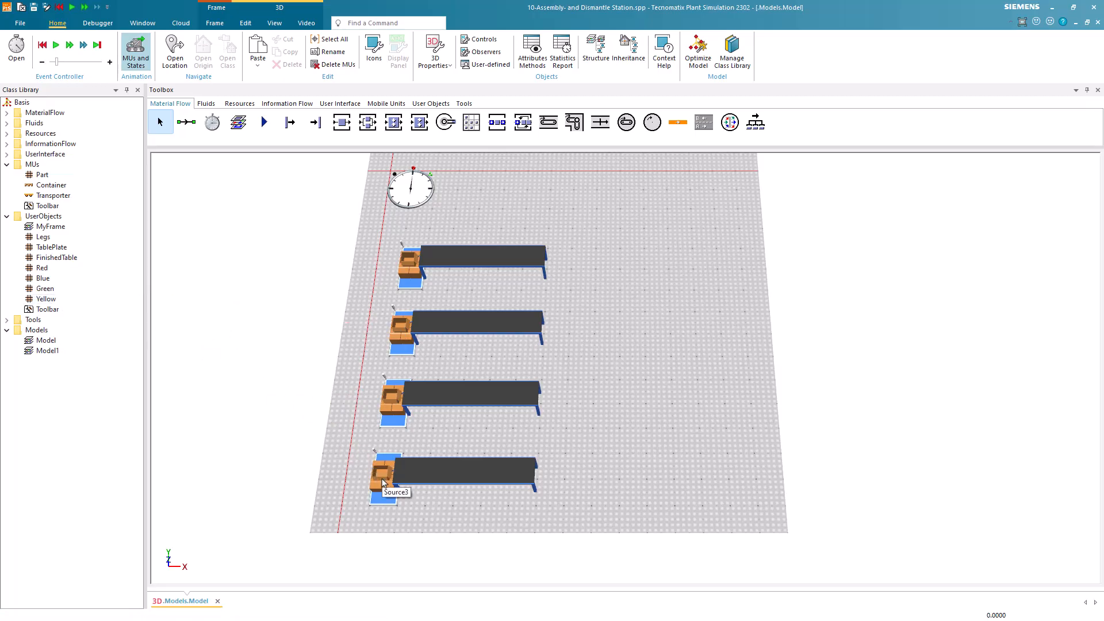
# Insert another Source beyond the fourth row, past the conveyor ends, and assign the Container class to it.
pyautogui.scroll(-3, 633, 402)
pyautogui.moveTo(631, 395); pyautogui.dragTo(613, 381)
pyautogui.click(290, 122)
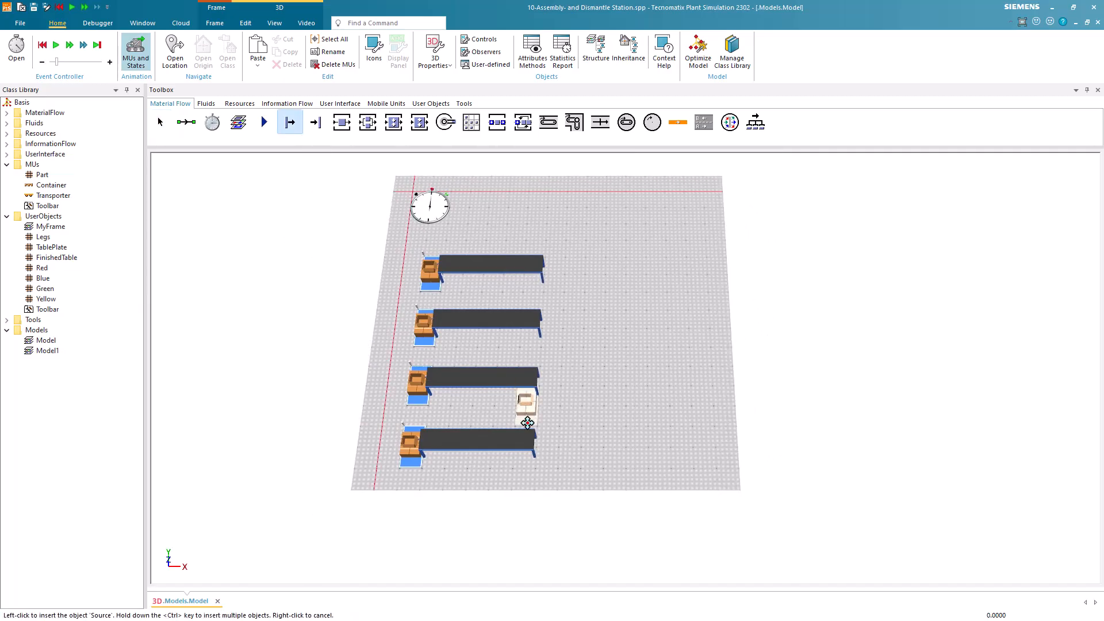
pyautogui.click(577, 554)
pyautogui.moveTo(557, 510); pyautogui.dragTo(523, 471)
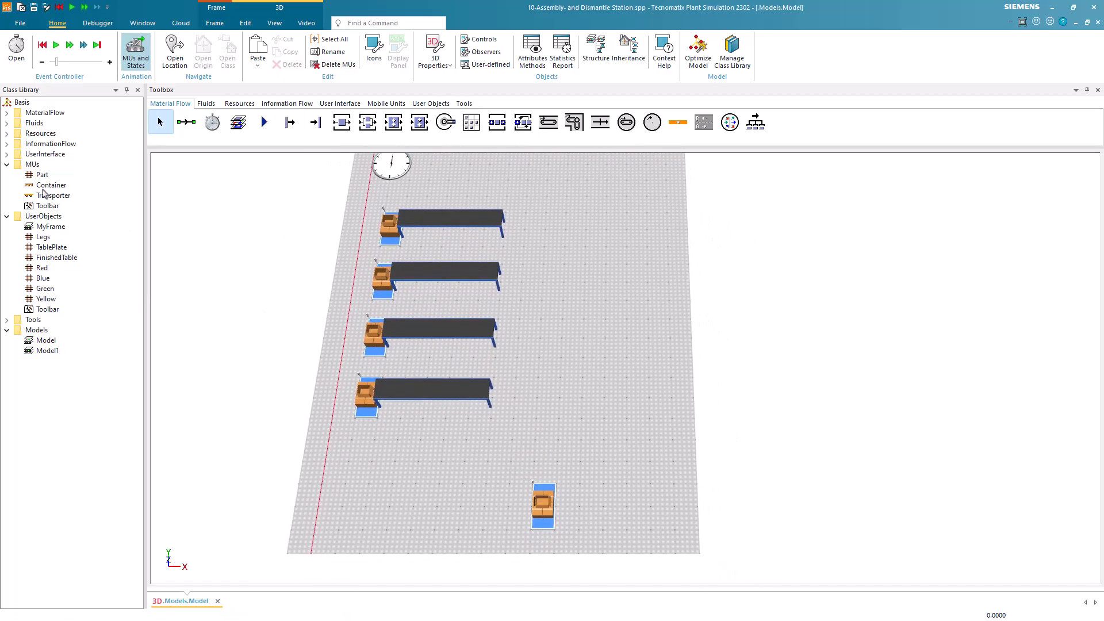
pyautogui.moveTo(40, 188); pyautogui.dragTo(543, 505)
# Draw a straight Conveyor along Y beside the container source, perpendicular to the four rows, and connect the source to it.
pyautogui.click(549, 122)
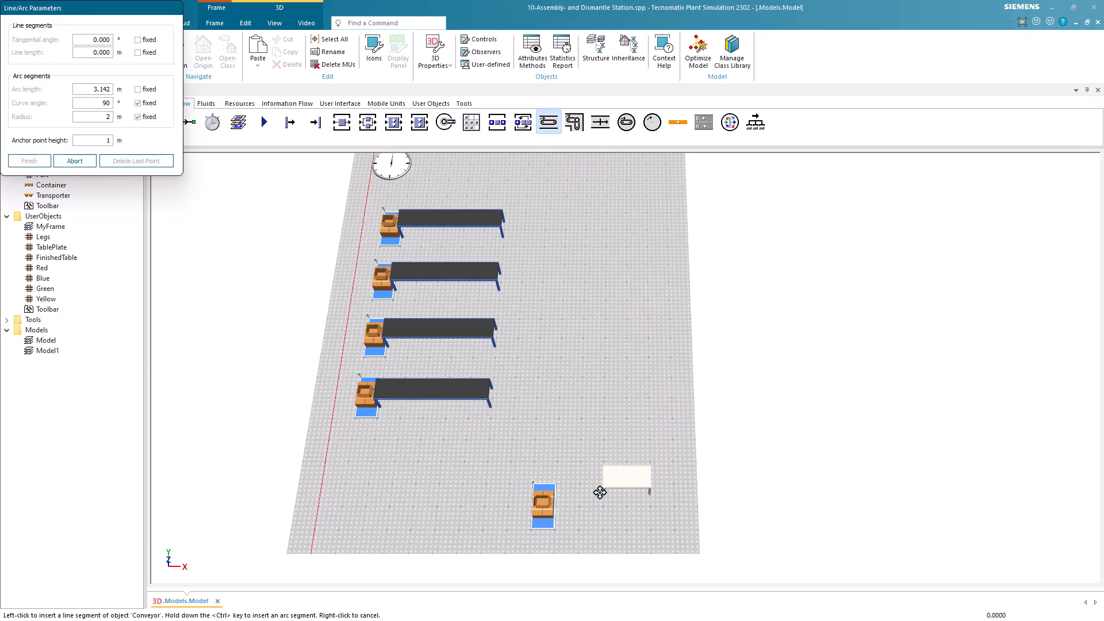
pyautogui.click(601, 486)
pyautogui.click(604, 368)
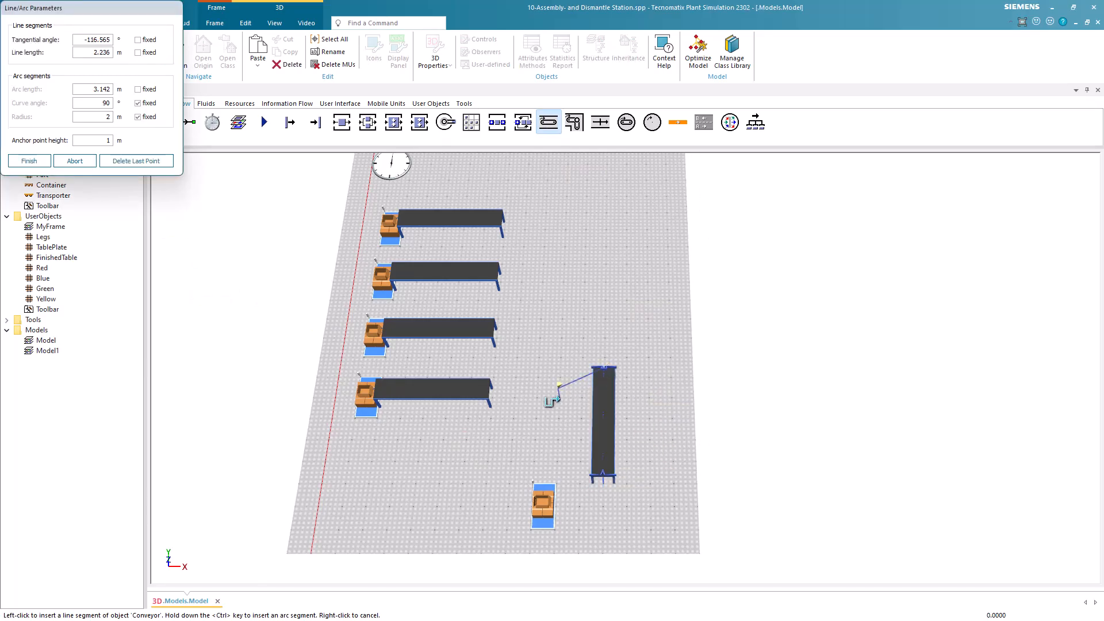
pyautogui.rightClick(551, 401)
pyautogui.moveTo(543, 505)
pyautogui.mouseDown()
pyautogui.moveTo(605, 505)
pyautogui.moveTo(551, 508)
pyautogui.mouseUp()
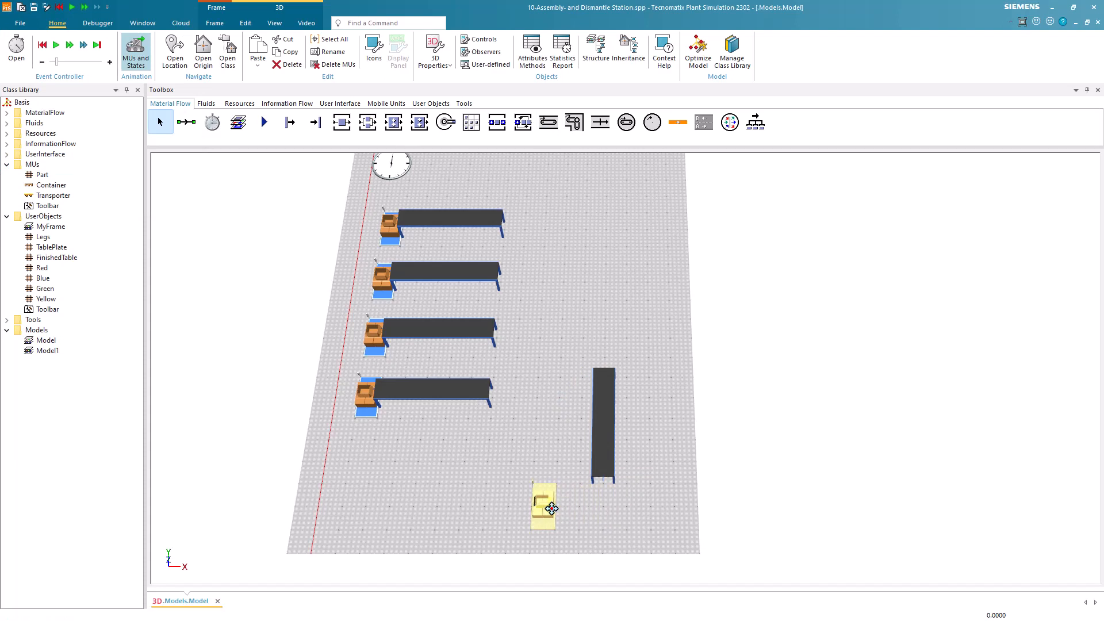
pyautogui.click(523, 487)
# Insert one more Source at the starting end of the perpendicular conveyor, beside the container source.
pyautogui.click(296, 128)
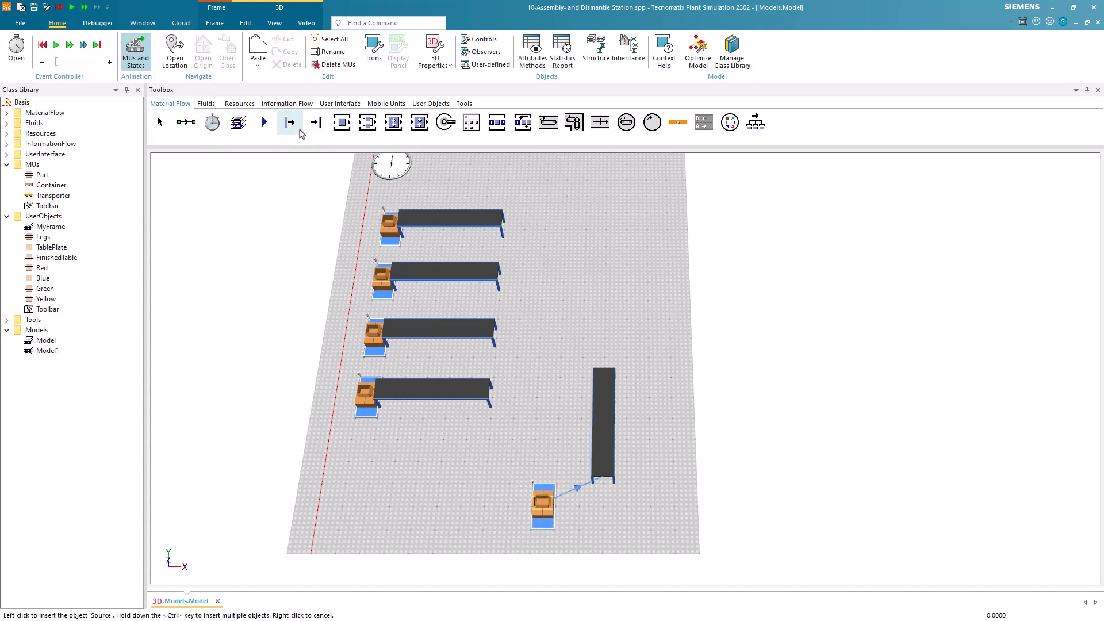
pyautogui.click(592, 509)
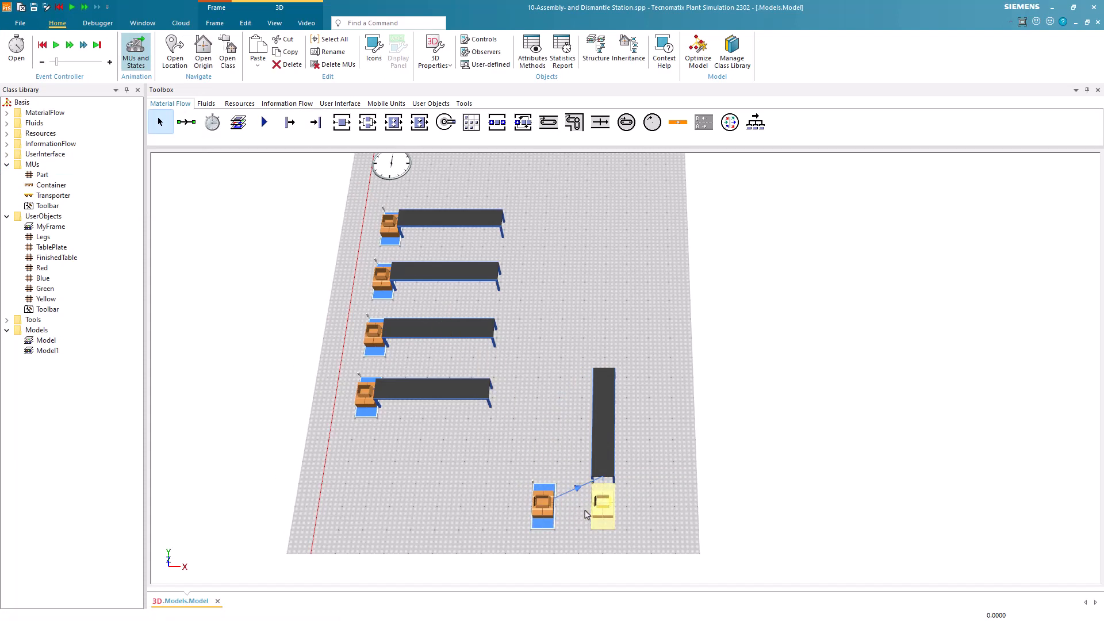
# Move the newly inserted source to the opposite side of the perpendicular conveyor, mirroring the container source.
pyautogui.moveTo(598, 511); pyautogui.dragTo(673, 509)
pyautogui.click(658, 448)
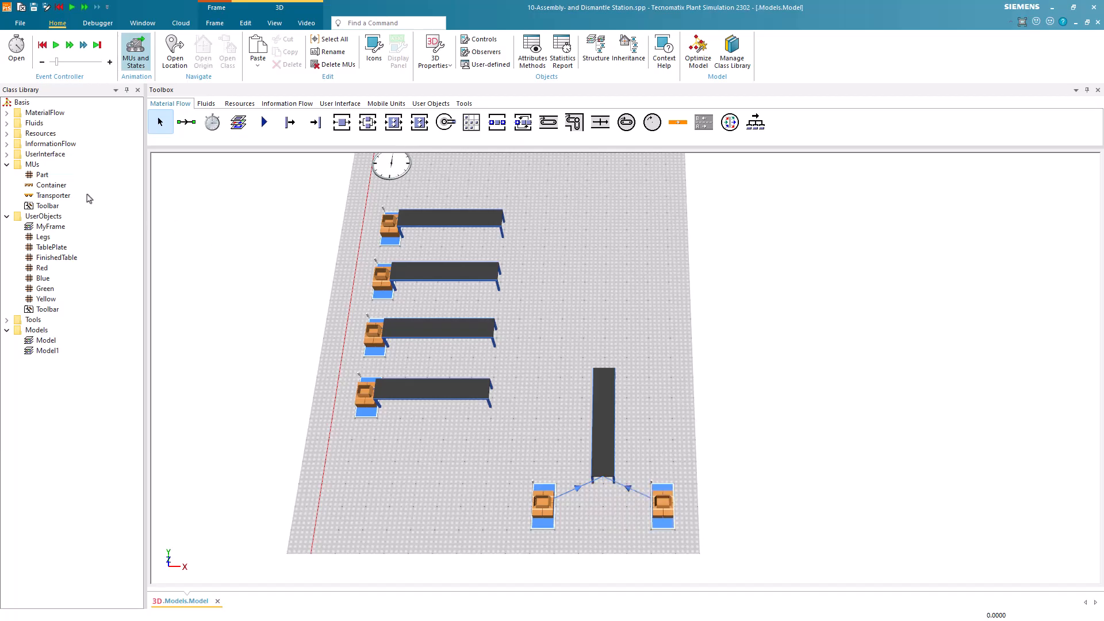
# Duplicate the Container class into UserObjects and rename the copy Container2.
pyautogui.rightClick(57, 187)
pyautogui.click(81, 237)
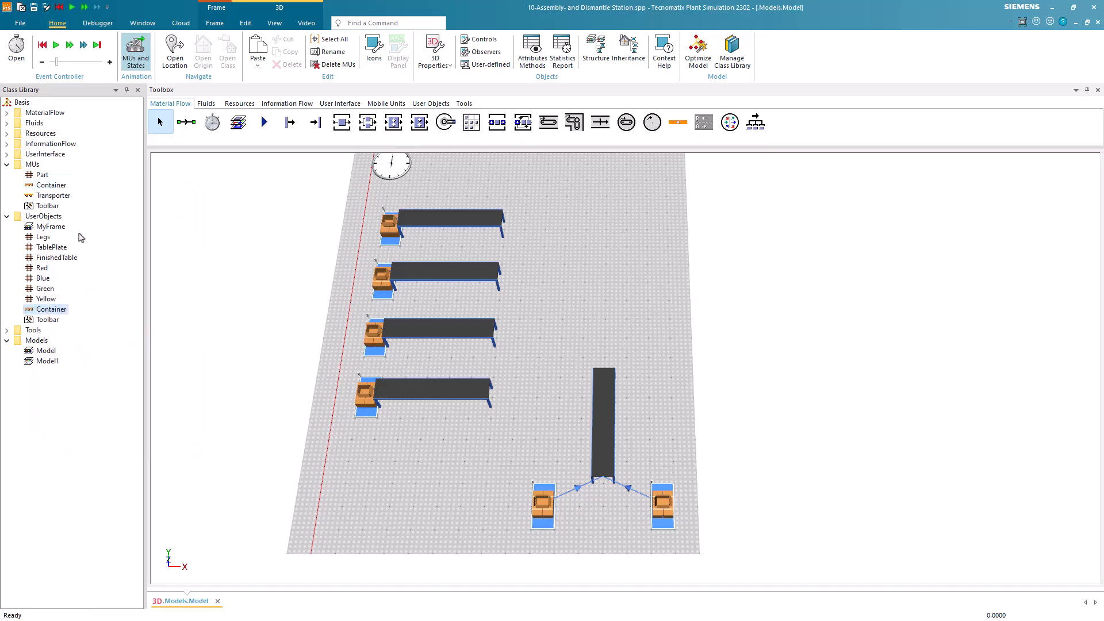
pyautogui.press('F2')
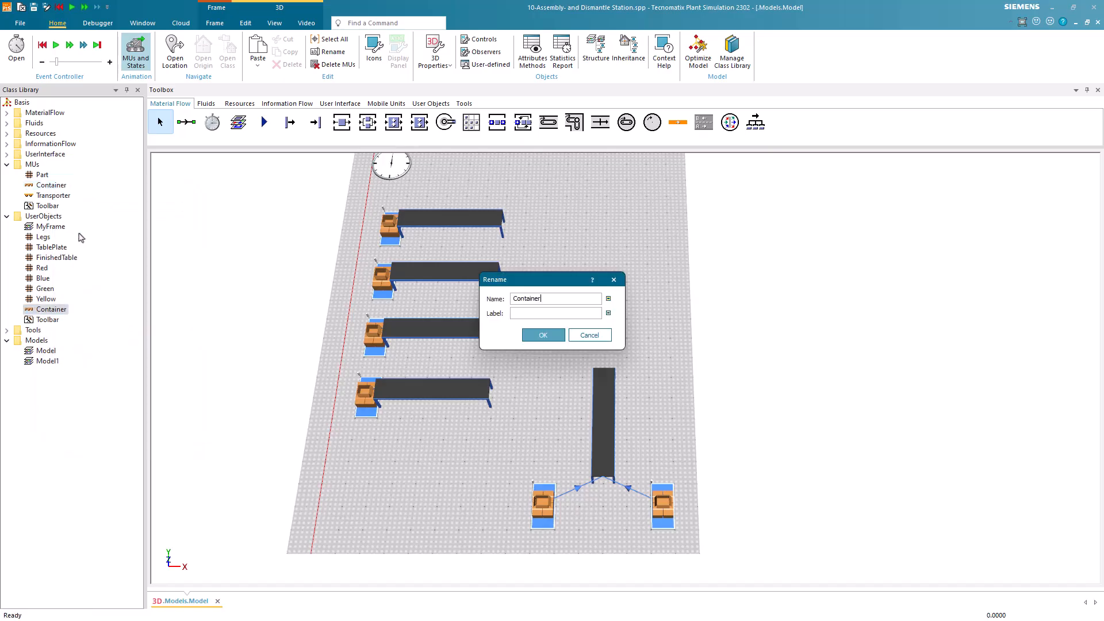
pyautogui.write('2')
pyautogui.press('Return')
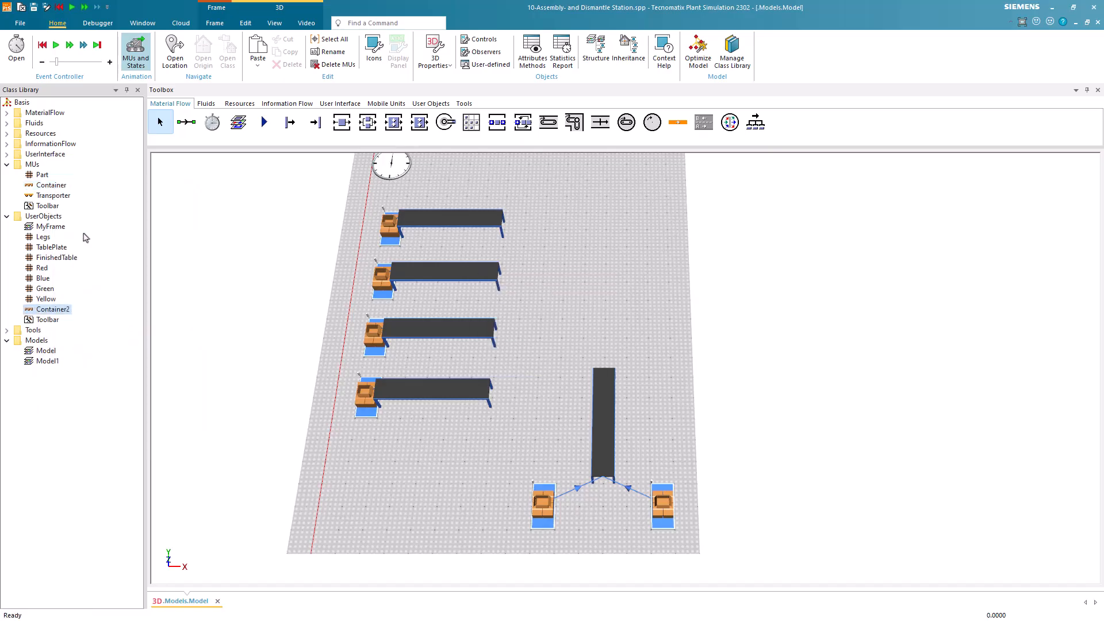
# Give Container2 a different diffuse color in its 3D properties and assign it to the second container source.
pyautogui.rightClick(52, 311)
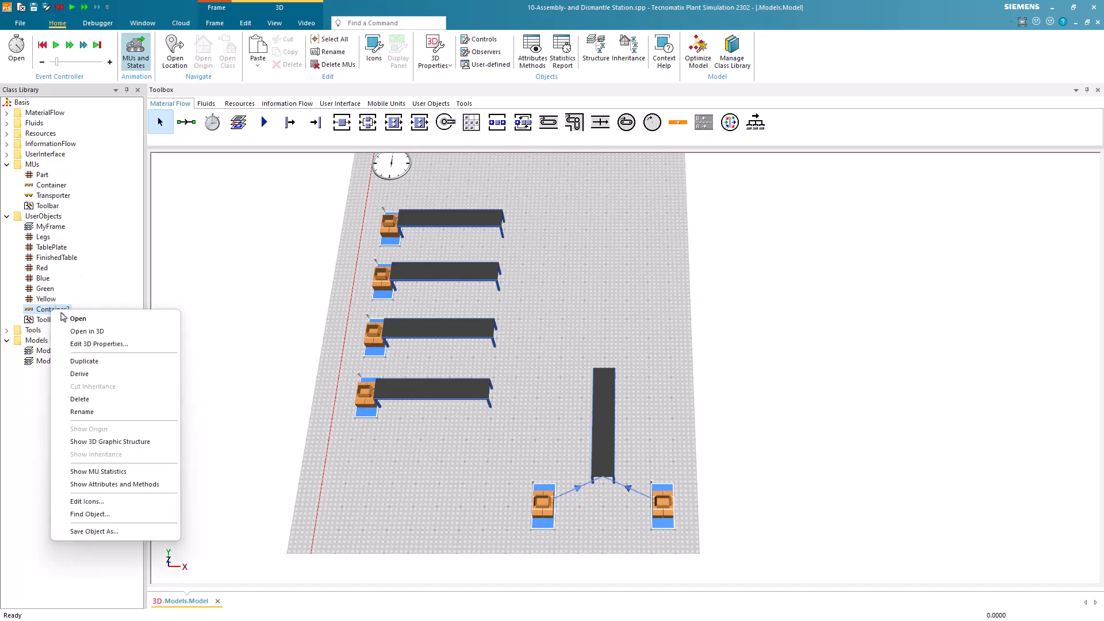
pyautogui.click(86, 345)
pyautogui.click(822, 246)
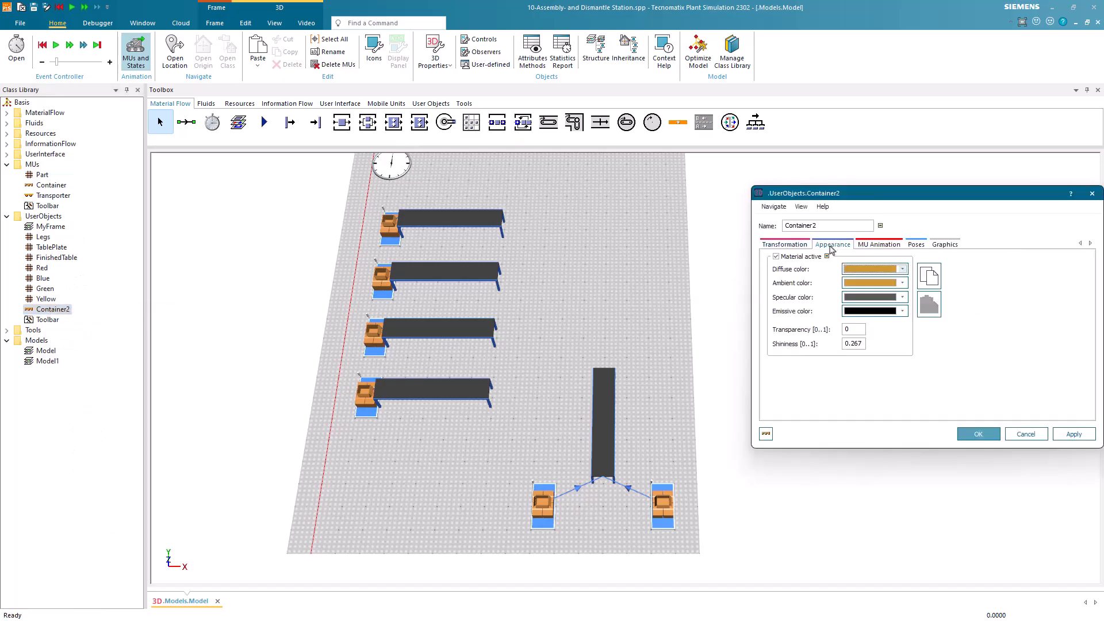
pyautogui.click(856, 269)
pyautogui.click(918, 346)
pyautogui.click(976, 433)
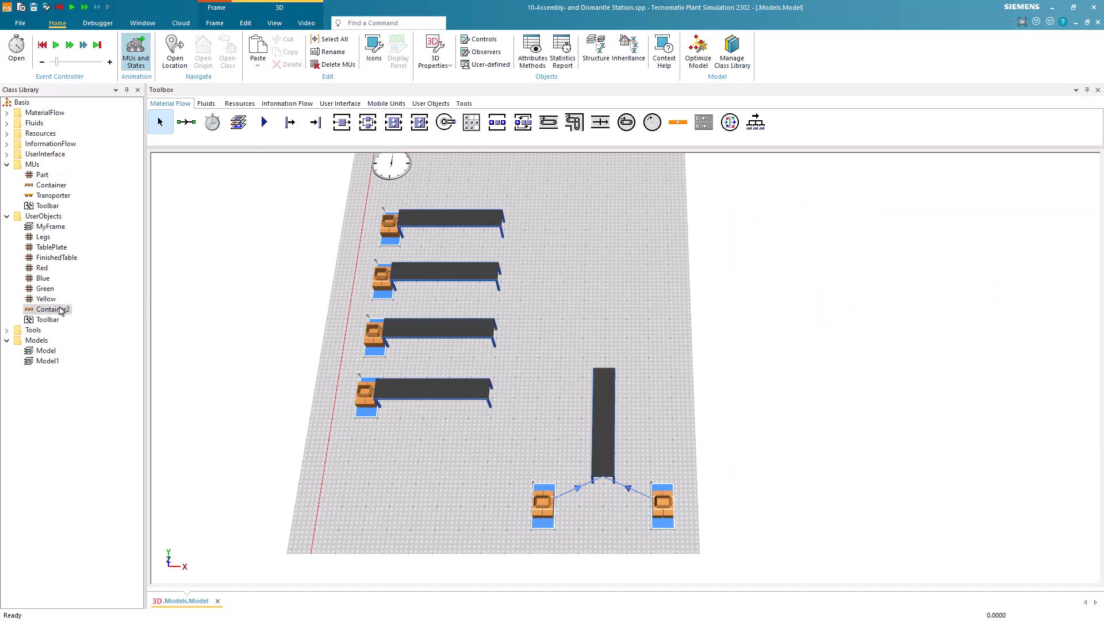
pyautogui.moveTo(60, 311); pyautogui.dragTo(667, 508)
# Insert an AssemblyStation just beyond the far end of the perpendicular conveyor.
pyautogui.click(394, 122)
pyautogui.click(602, 338)
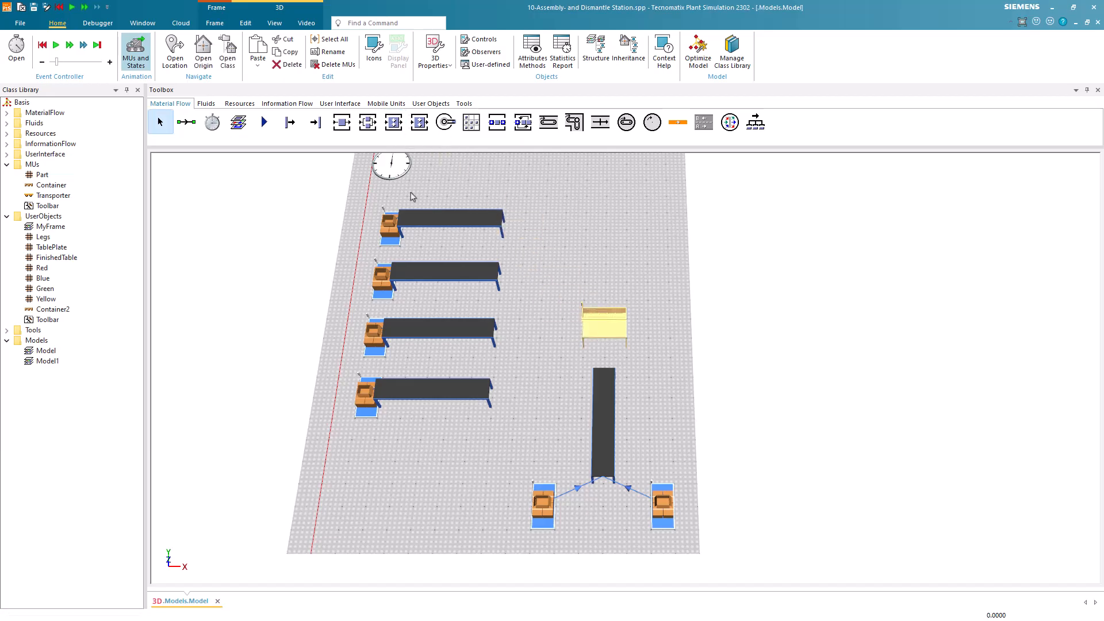
# Draw a straight Conveyor along X from the assembly station's exit side and place a Drain at its end.
pyautogui.click(548, 122)
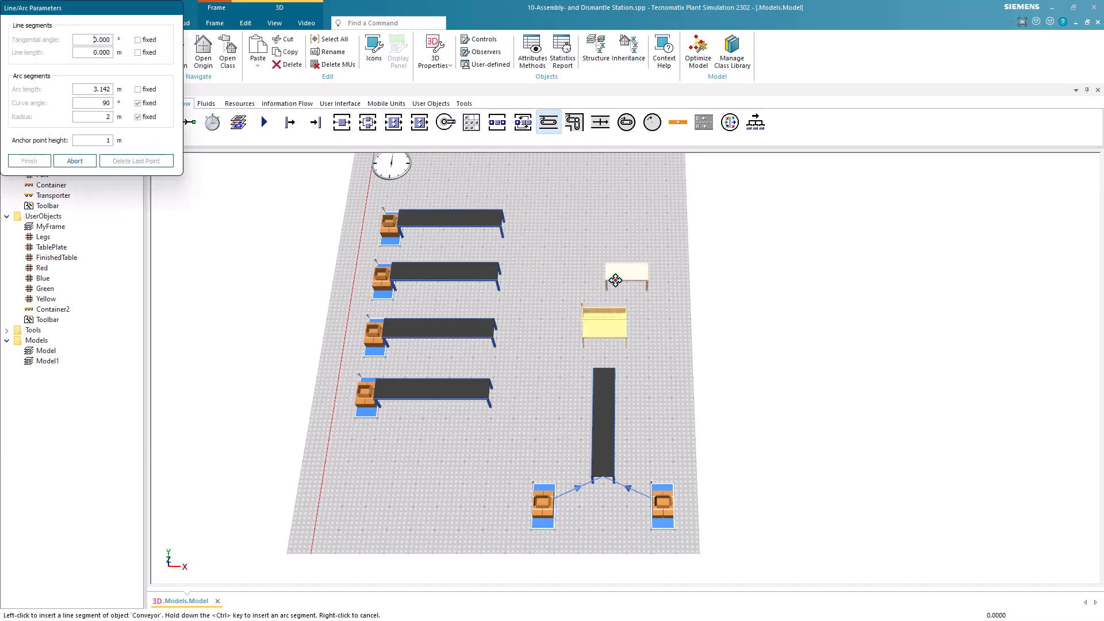
pyautogui.click(627, 331)
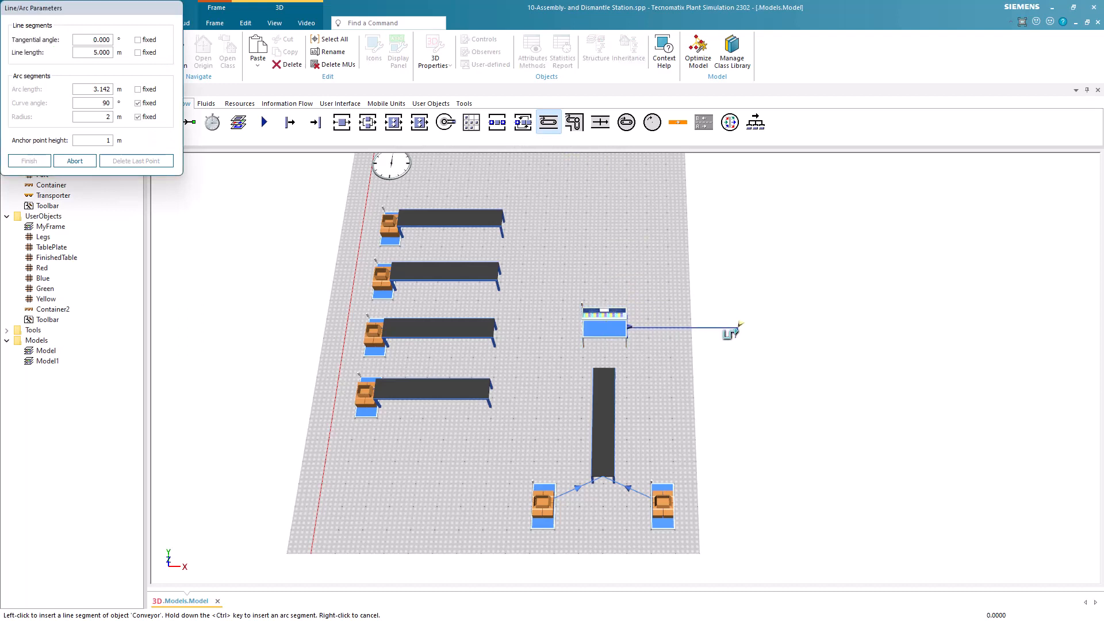
pyautogui.click(758, 330)
pyautogui.rightClick(638, 260)
pyautogui.click(315, 122)
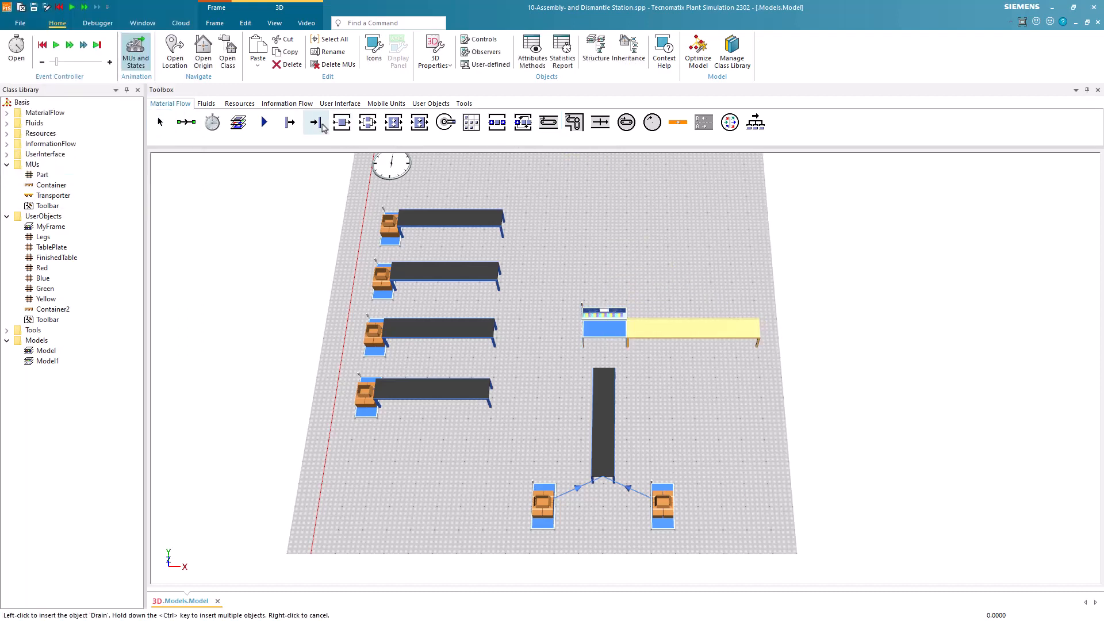
pyautogui.click(779, 338)
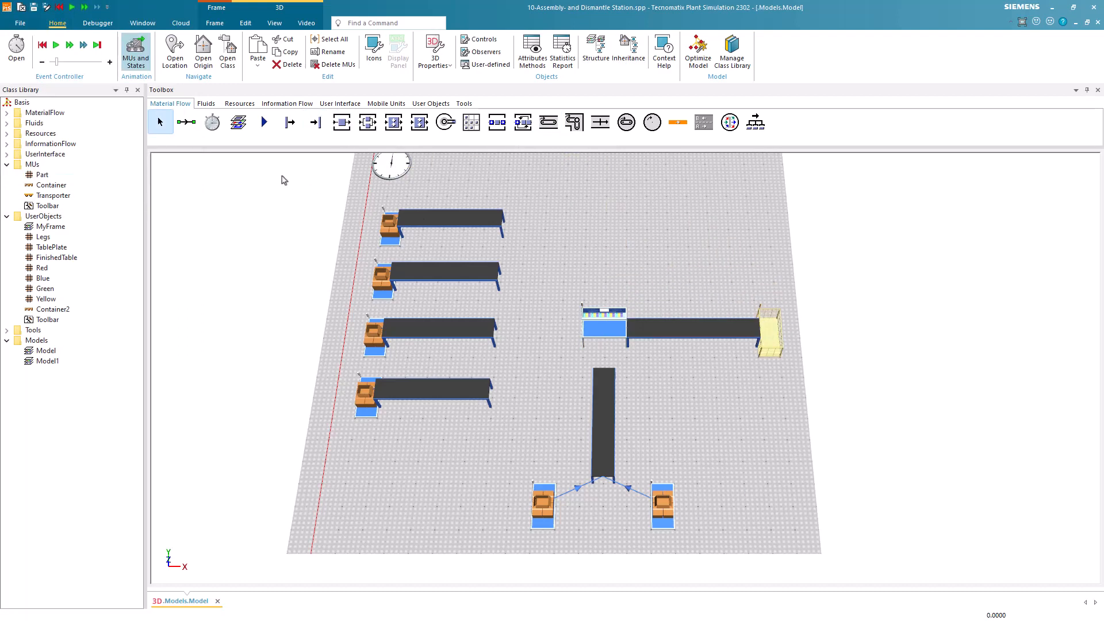
# Connect the four part conveyors to the assembly station in order from the first row, and the container conveyor as the fifth predecessor.
pyautogui.click(186, 122)
pyautogui.press('ctrl')
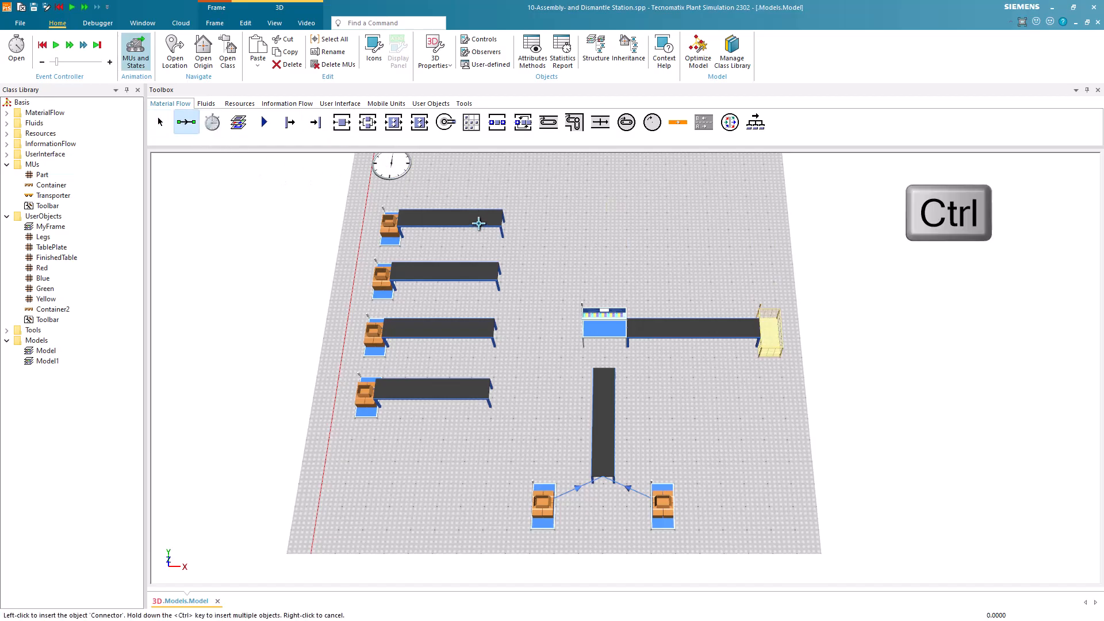
pyautogui.click(478, 223)
pyautogui.click(593, 327)
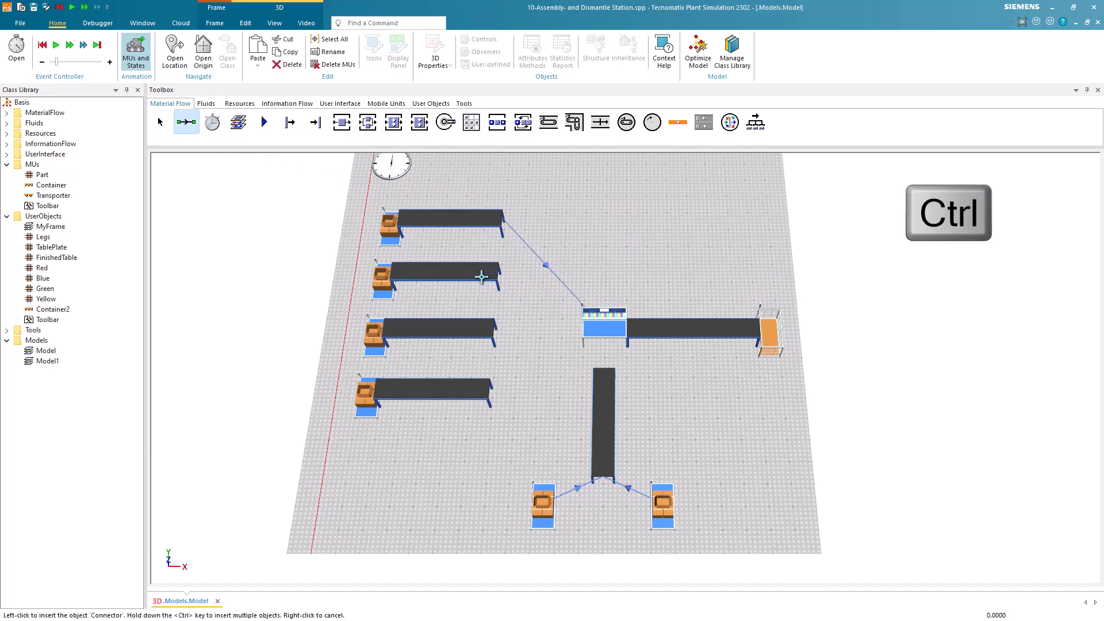
pyautogui.click(482, 277)
pyautogui.click(590, 327)
pyautogui.click(484, 325)
pyautogui.click(590, 328)
pyautogui.click(474, 390)
pyautogui.click(604, 327)
pyautogui.click(607, 387)
pyautogui.click(598, 329)
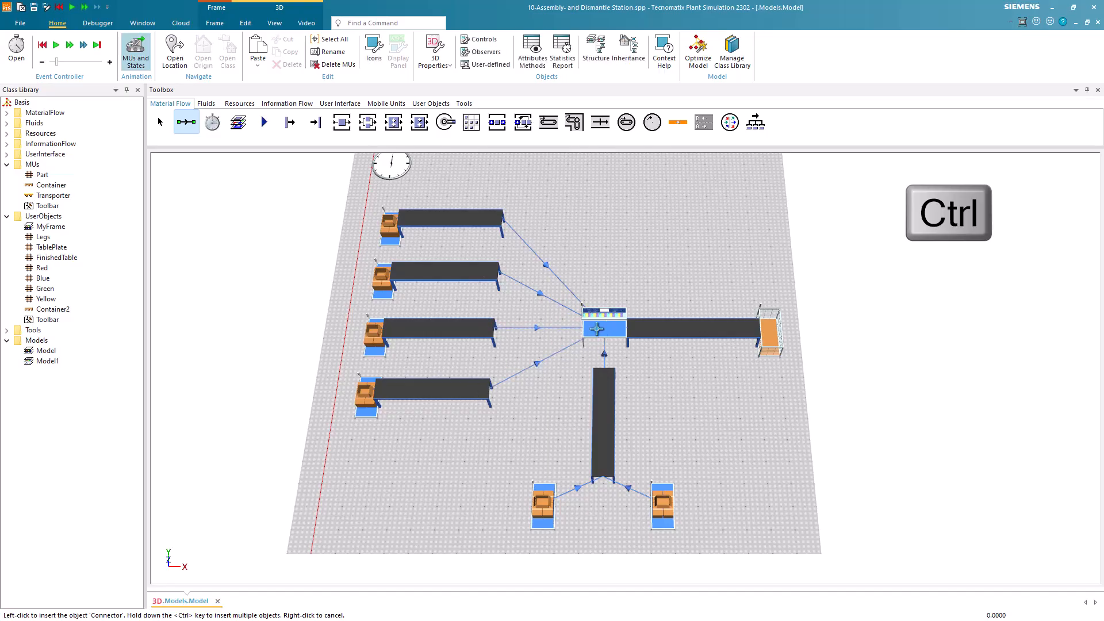
pyautogui.rightClick(648, 281)
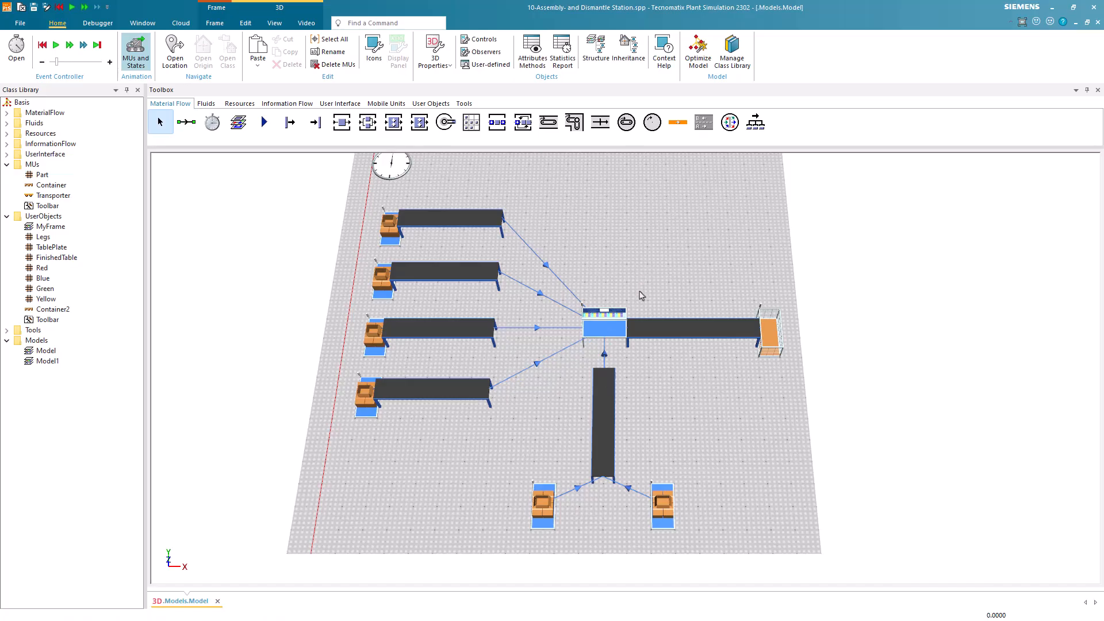
# Set the assembly station's main MU from predecessor to 5 and its assembly mode to Attach MUs.
pyautogui.doubleClick(608, 327)
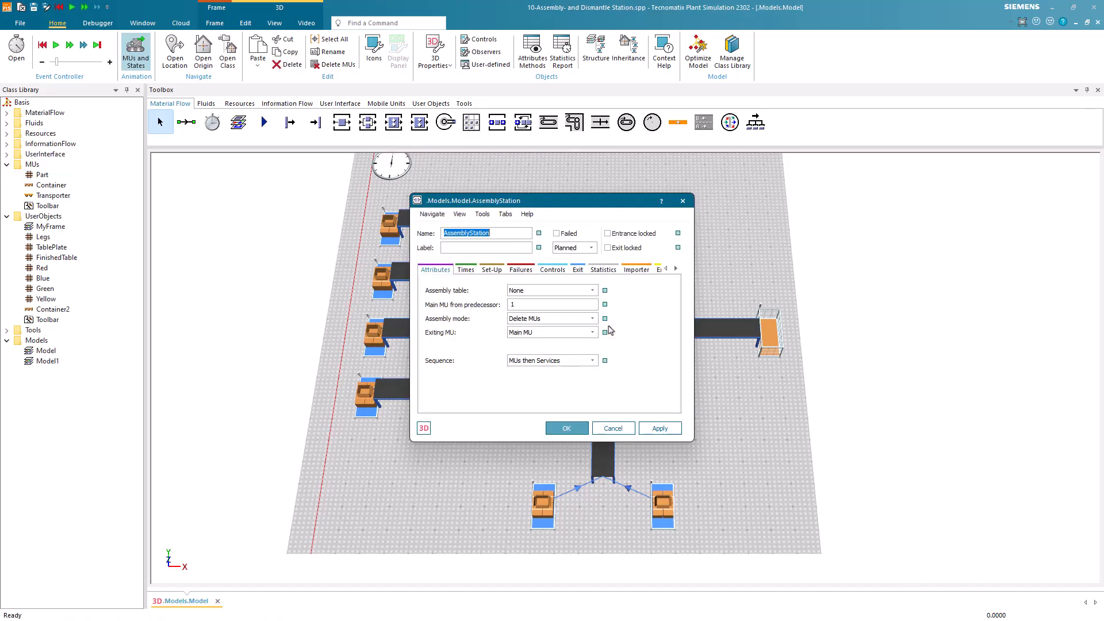
pyautogui.moveTo(608, 207); pyautogui.dragTo(449, 208)
pyautogui.click(387, 310)
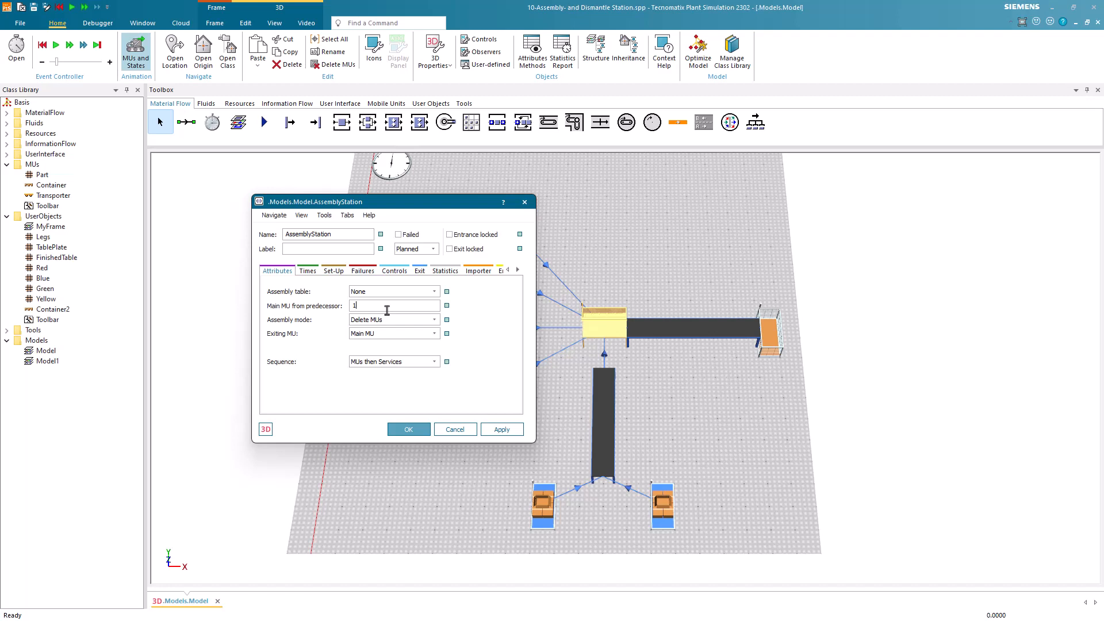
pyautogui.press('BackSpace')
pyautogui.write('5')
pyautogui.moveTo(605, 357)
pyautogui.click(434, 320)
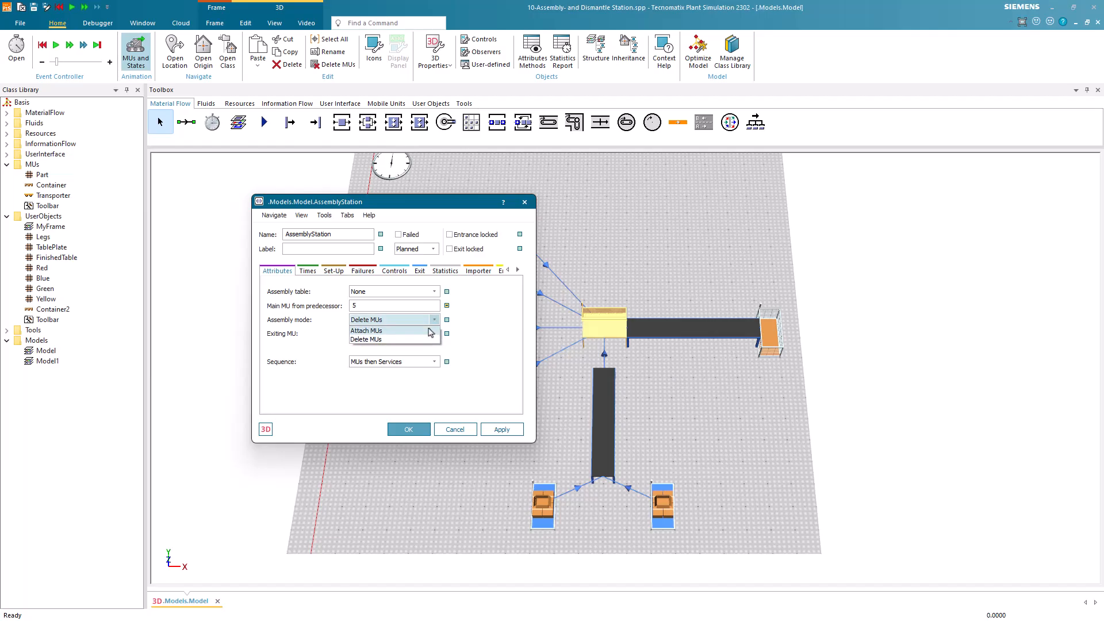
pyautogui.click(431, 331)
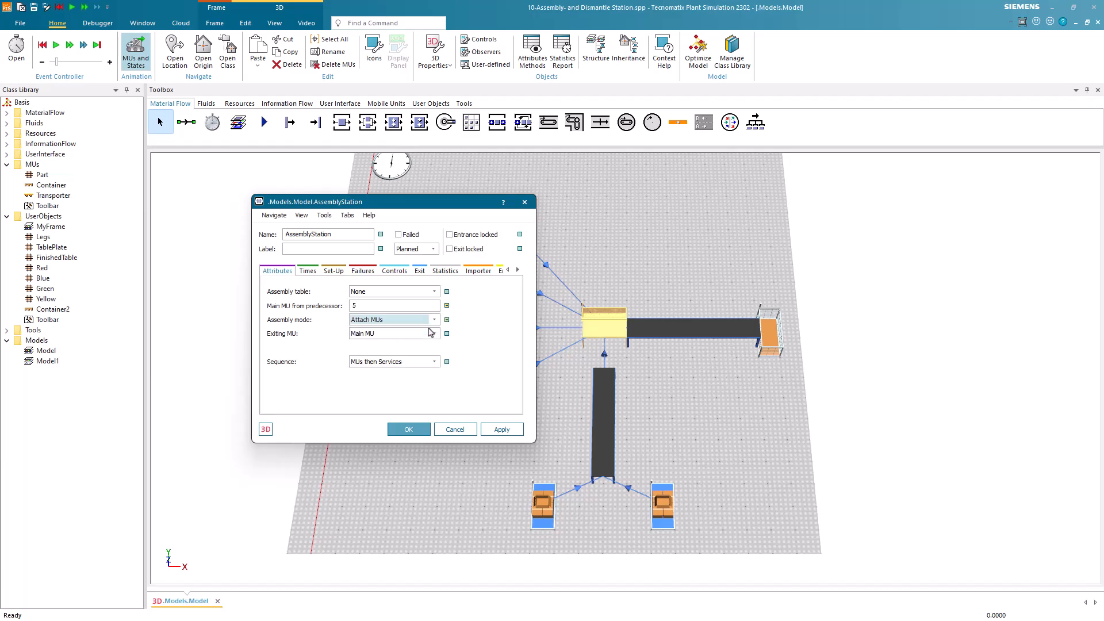
# Set the assembly station's exiting MU to Main MU and its sequence to MUs then Services.
pyautogui.click(434, 334)
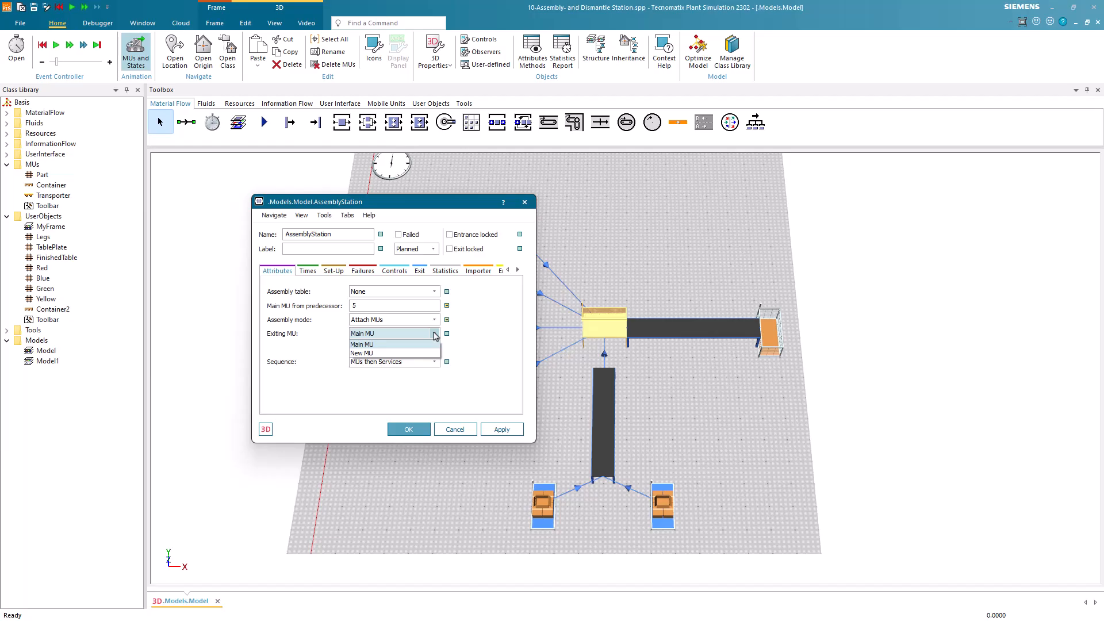
pyautogui.click(423, 346)
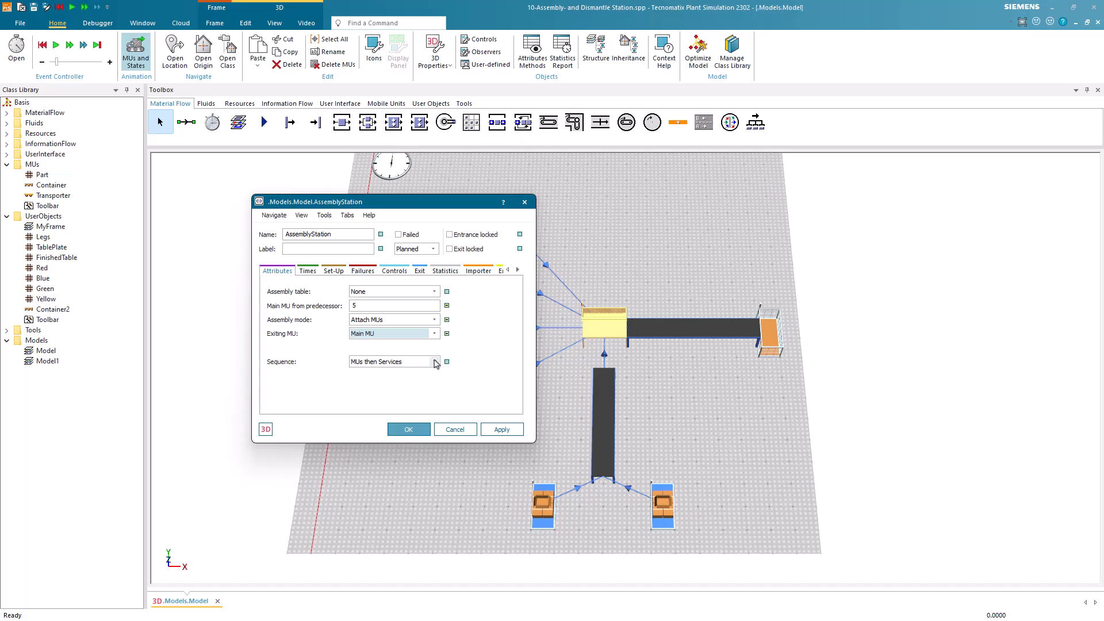
pyautogui.click(434, 362)
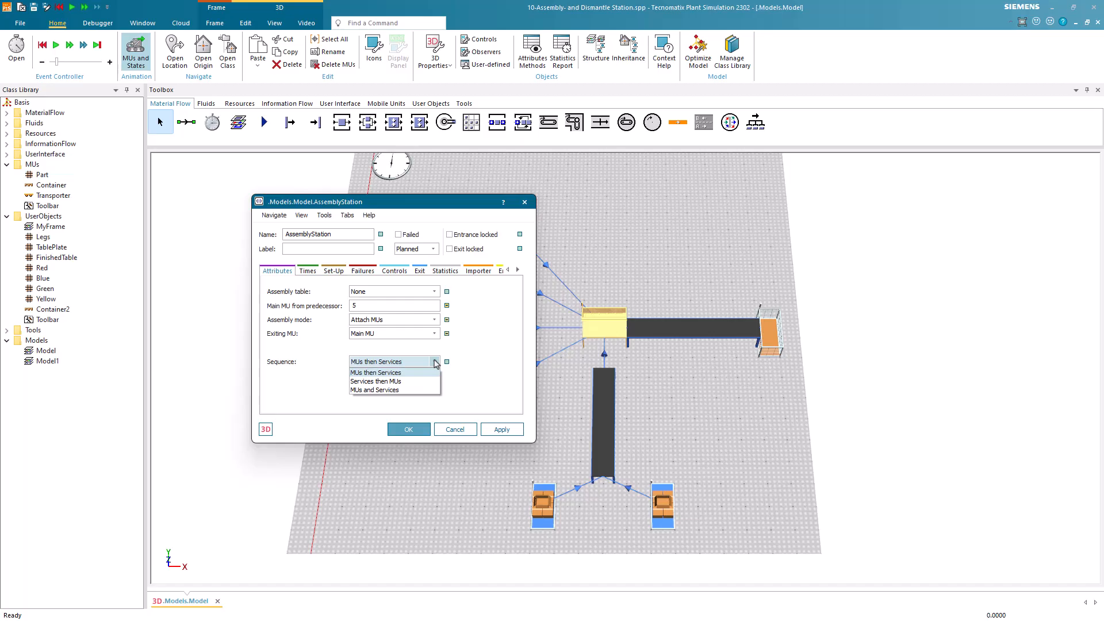
pyautogui.click(436, 360)
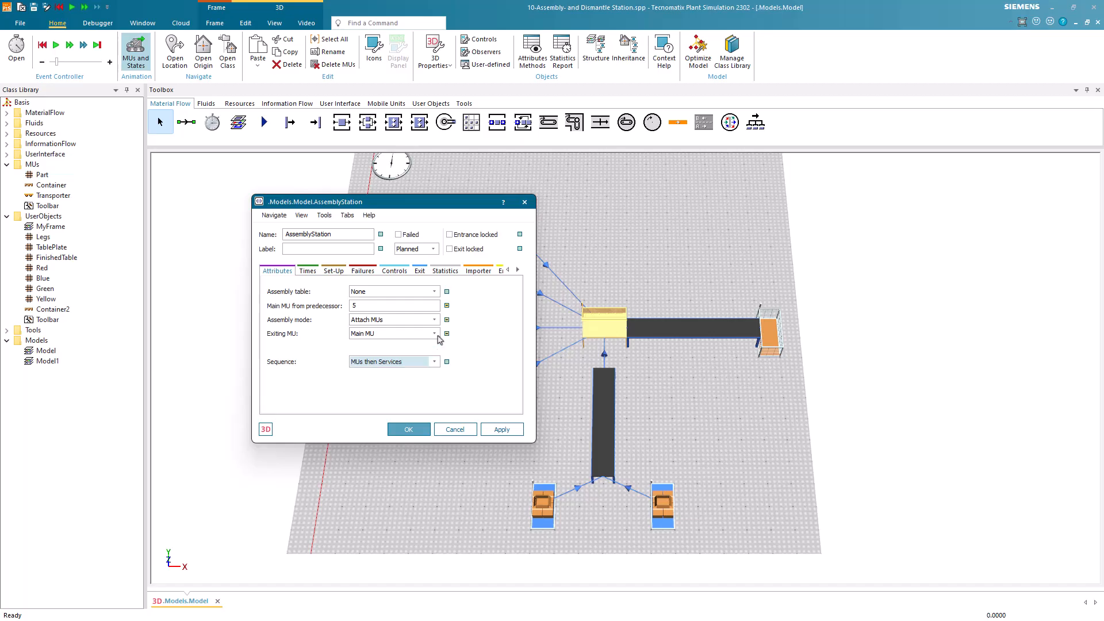
# Set the assembly table to Predecessors, open the table and widen its window beside the station dialog.
pyautogui.click(435, 292)
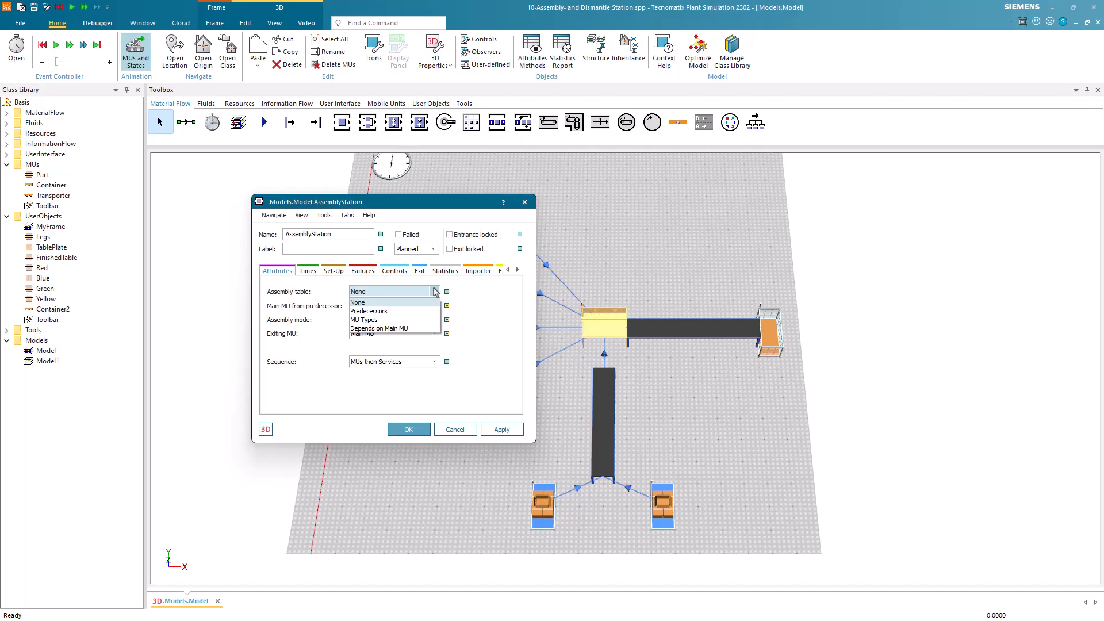
pyautogui.click(426, 311)
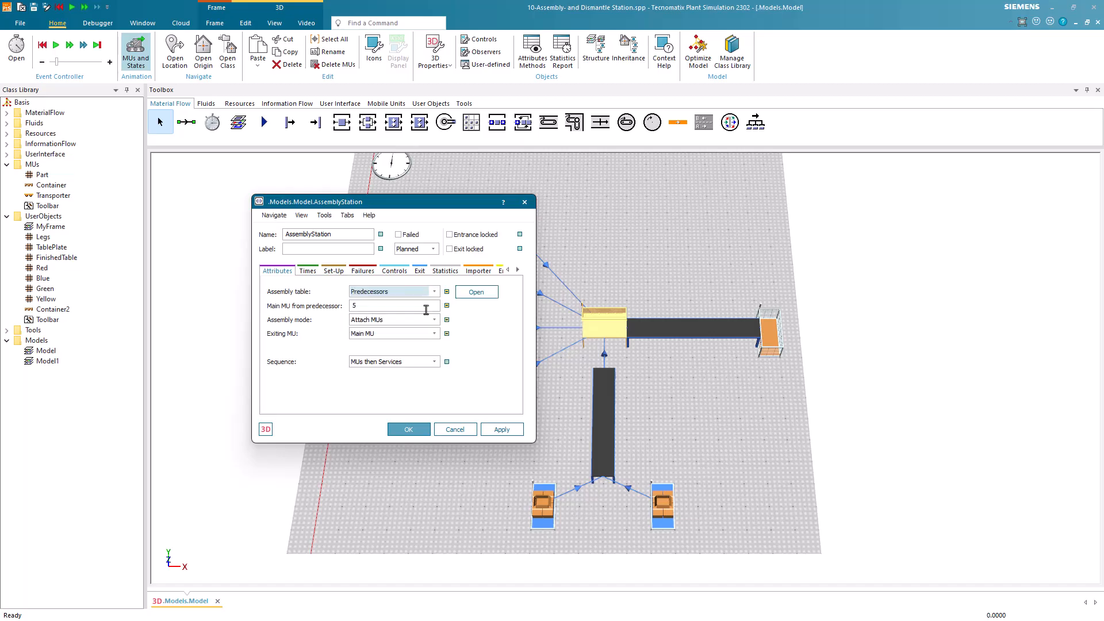
pyautogui.click(473, 293)
pyautogui.moveTo(555, 243); pyautogui.dragTo(659, 236)
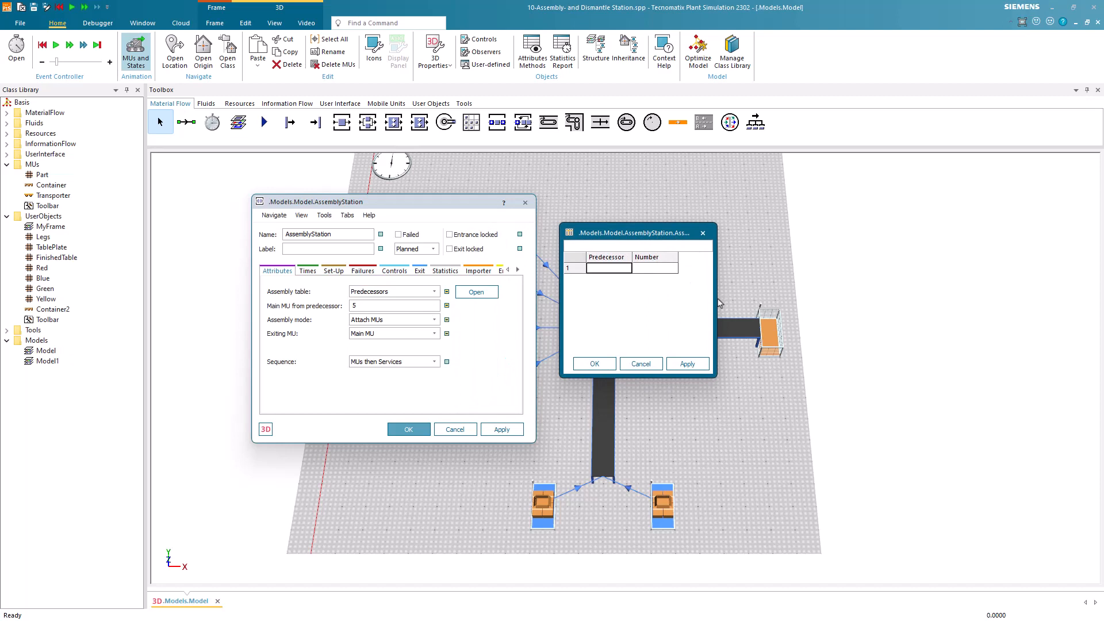
pyautogui.moveTo(715, 298); pyautogui.dragTo(904, 298)
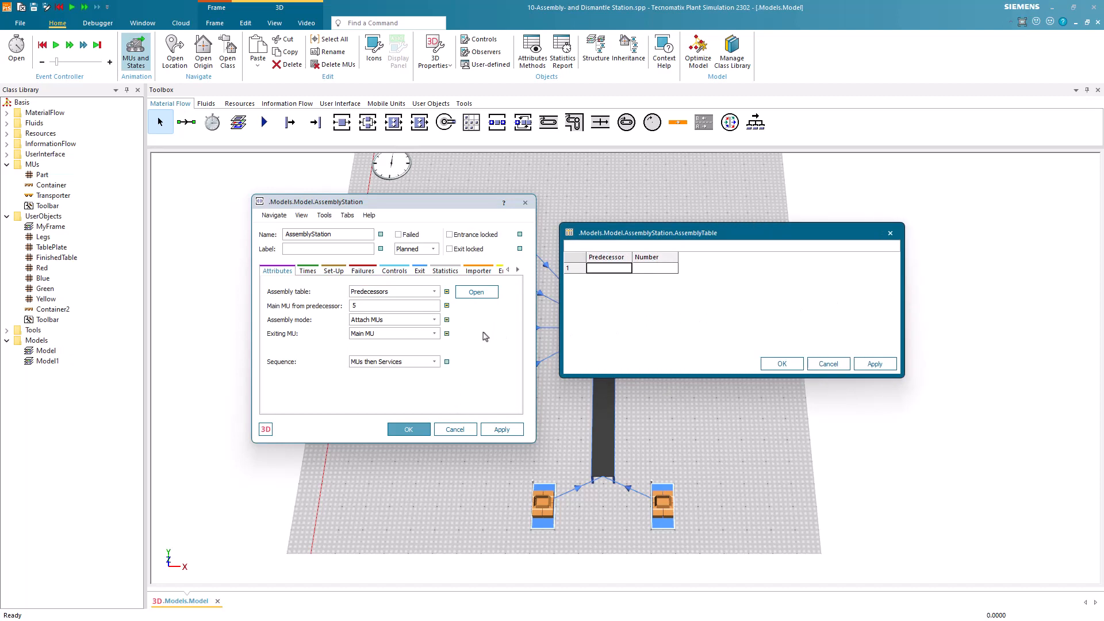
# Switch the assembly table type to MU Types, and finally to Depends on Main MU.
pyautogui.click(435, 293)
pyautogui.click(402, 320)
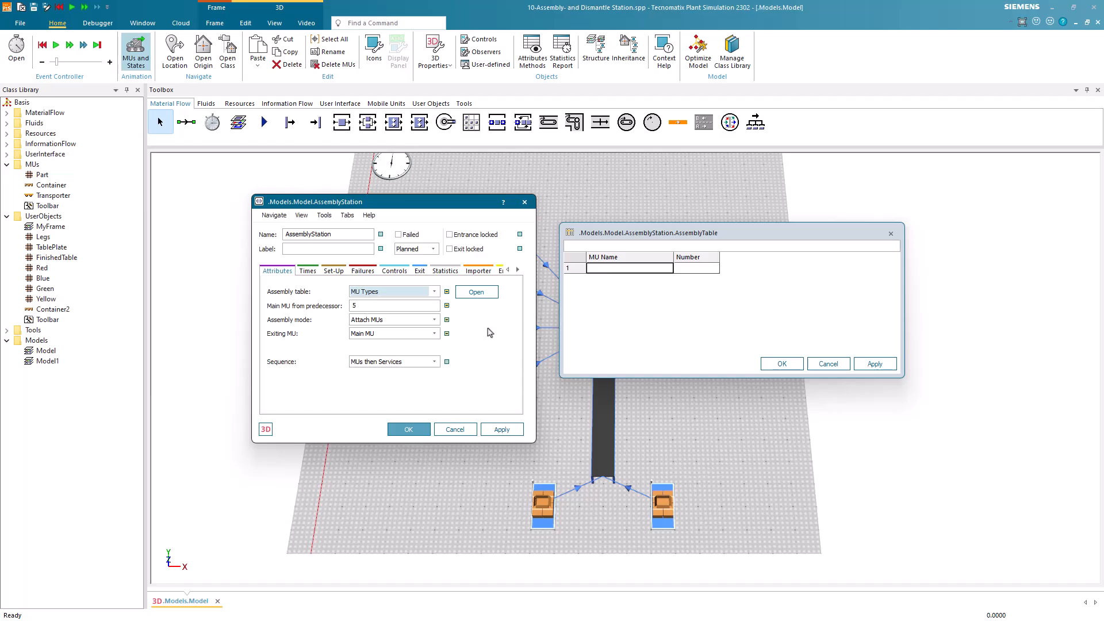
pyautogui.click(434, 292)
pyautogui.click(418, 329)
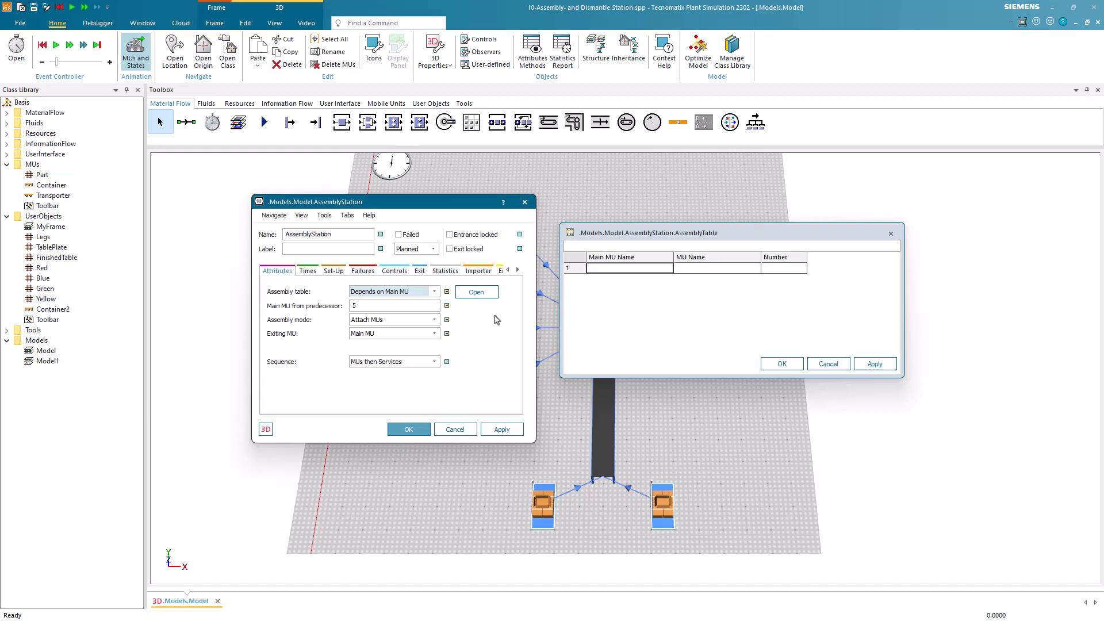
# Fill the first assembly table row with main MU Container, MU Red and number 2.
pyautogui.click(594, 271)
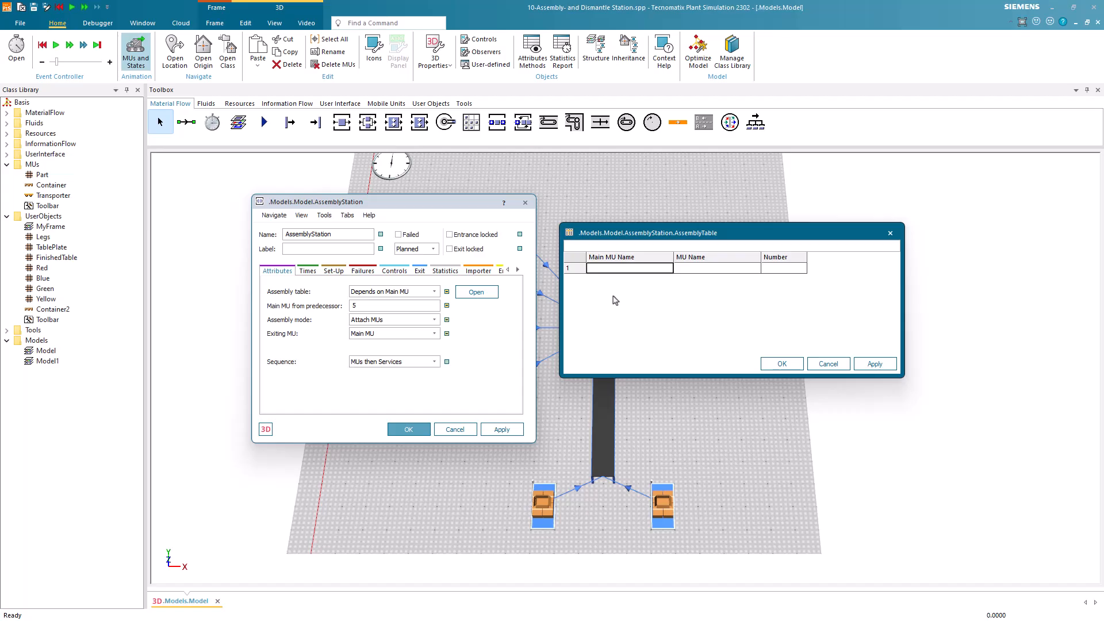
pyautogui.write('Container')
pyautogui.press('Tab')
pyautogui.write('Red')
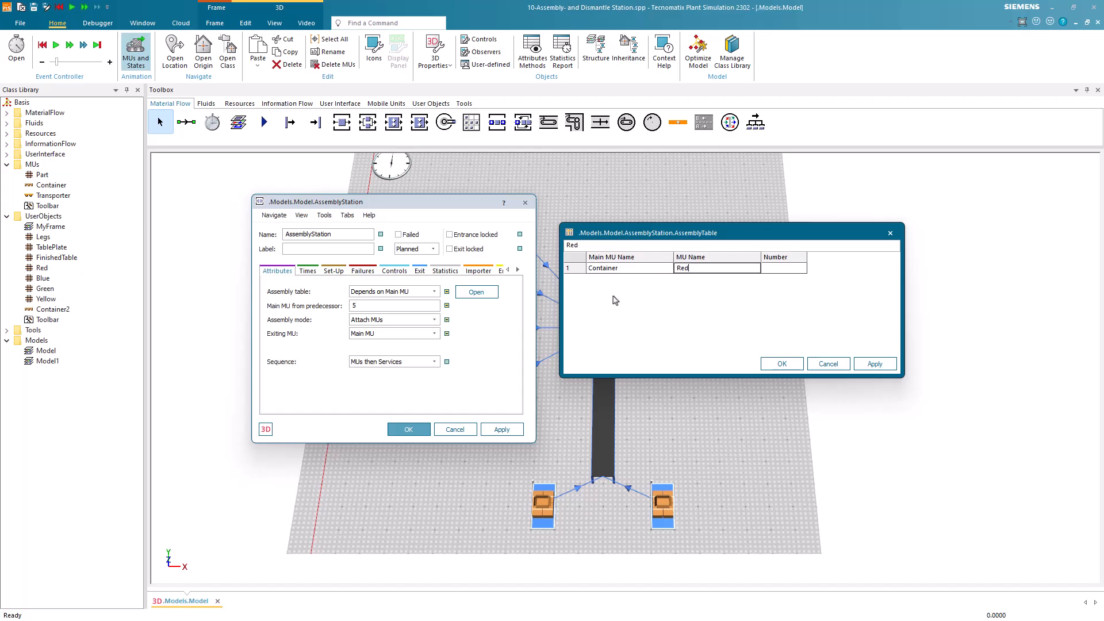
pyautogui.press('Tab')
pyautogui.write('2')
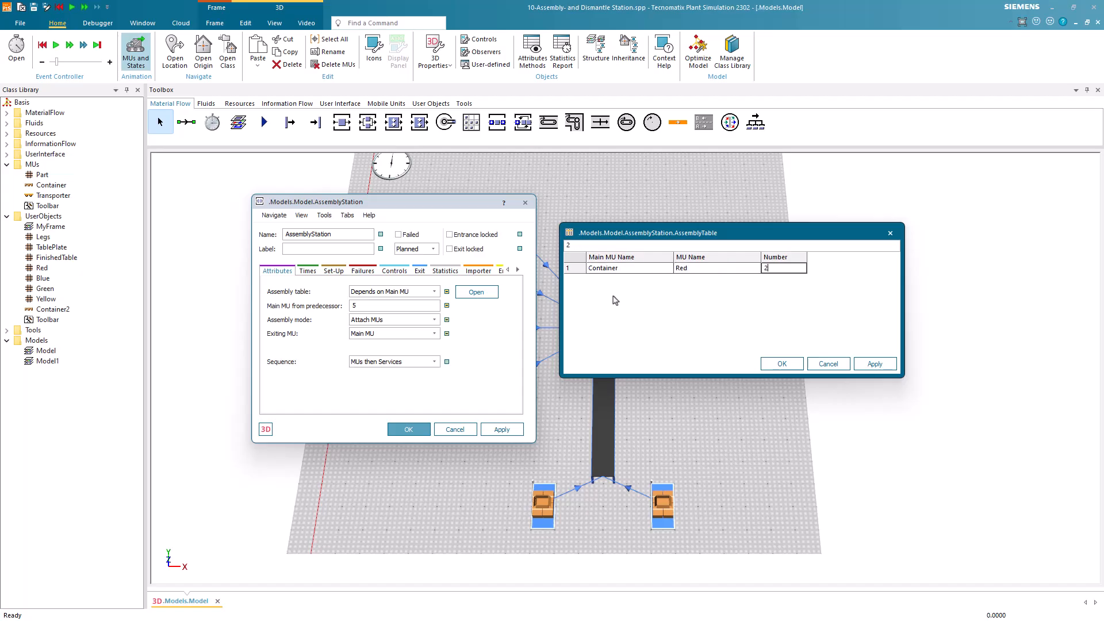
pyautogui.press('Return')
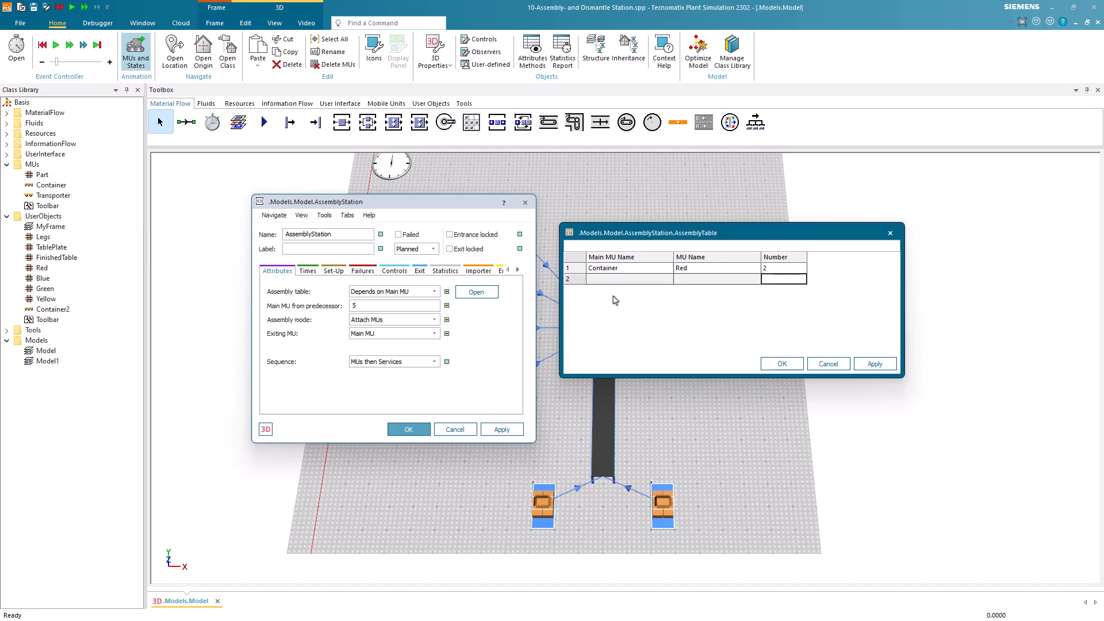
# Fill the second assembly table row with MU Blue and number 2, leaving its main MU empty.
pyautogui.press('Left')
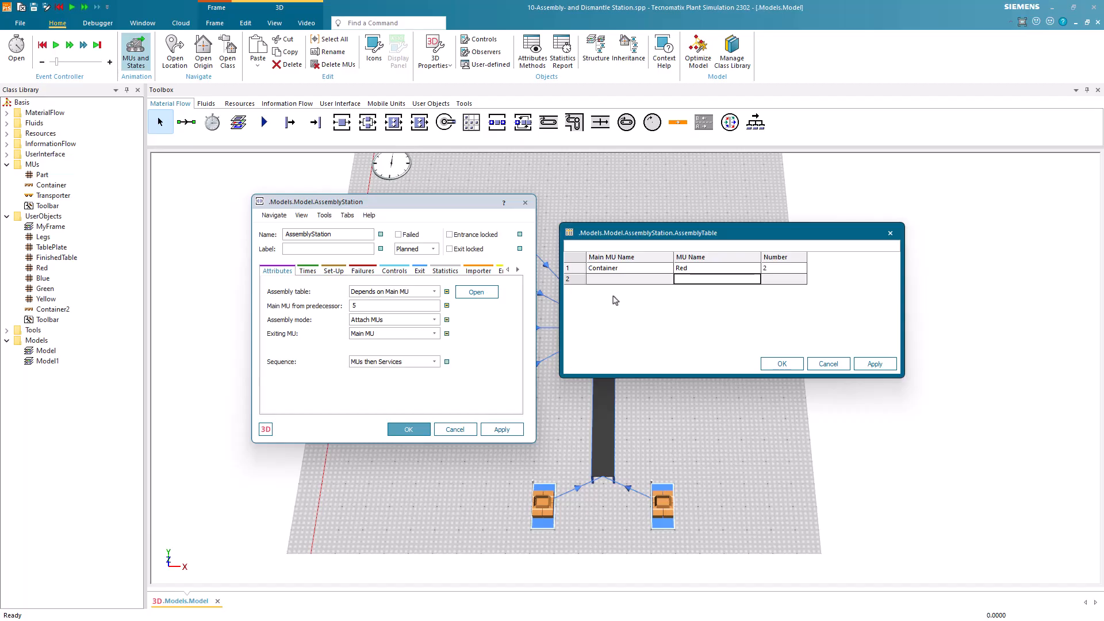
pyautogui.write('Blue')
pyautogui.press('Tab')
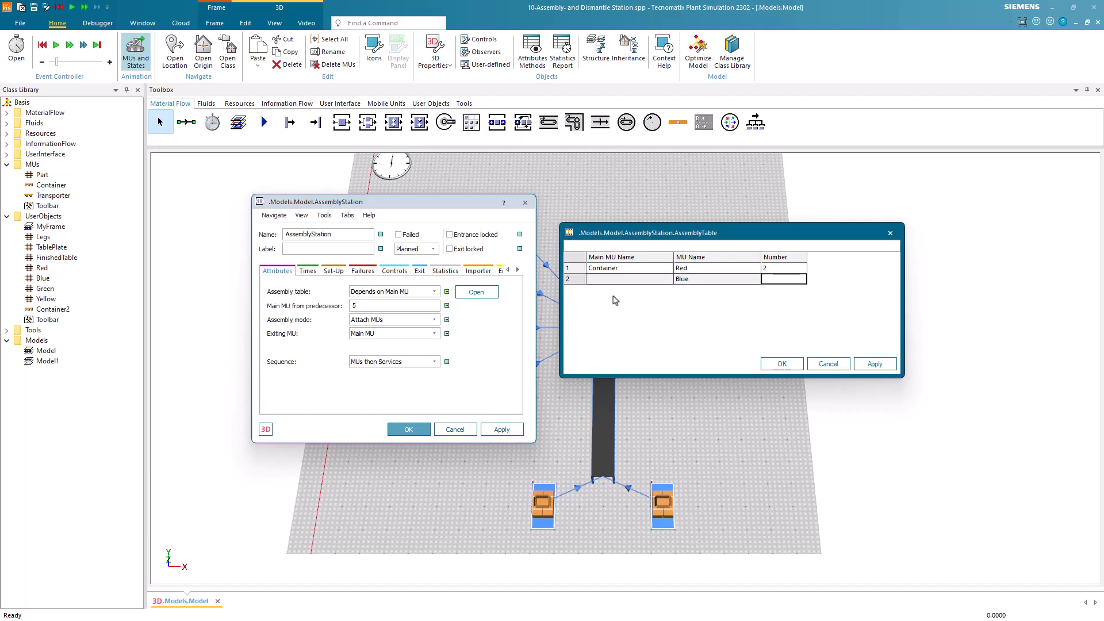
pyautogui.write('2')
pyautogui.press('Return')
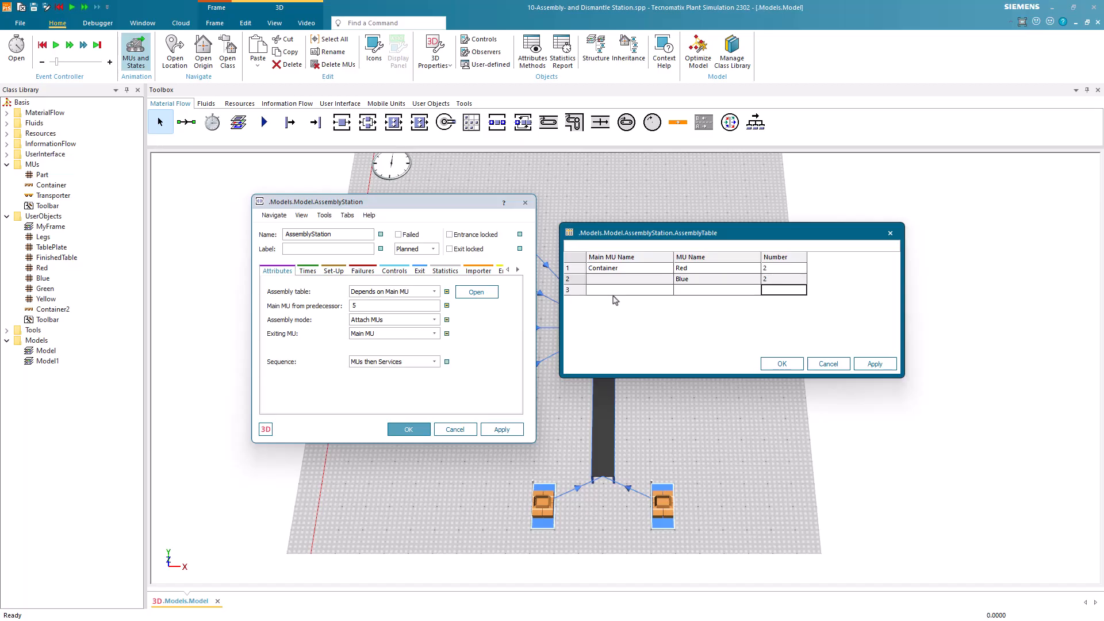
# Fill the third assembly table row with main MU Container2, MU Yellow and number 2.
pyautogui.press('Left')
pyautogui.press('Left')
pyautogui.write('Container')
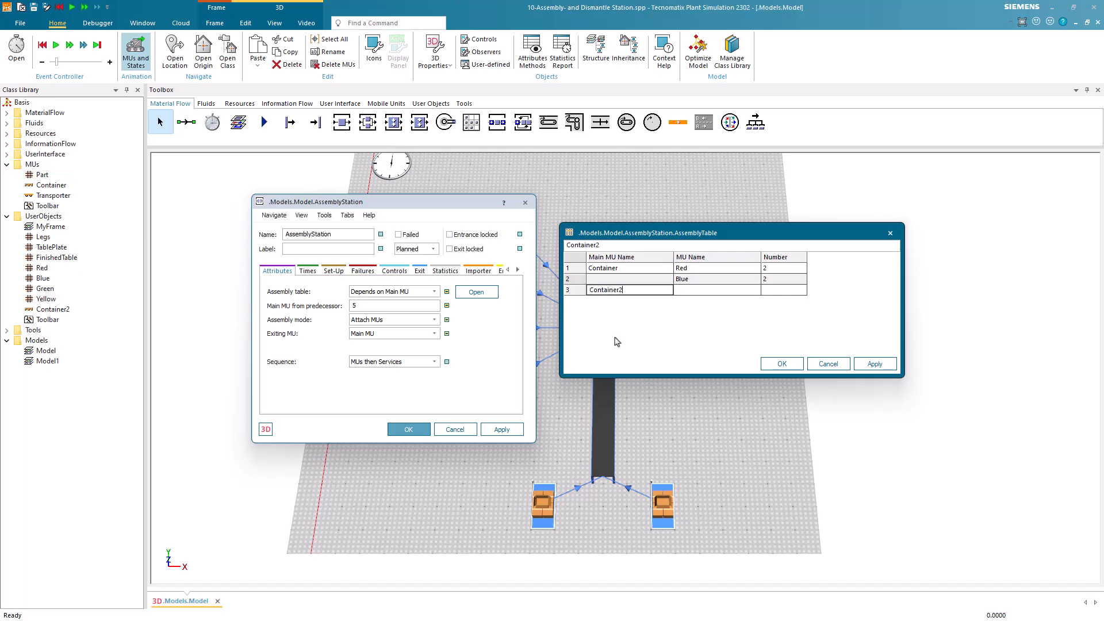
pyautogui.press('Tab')
pyautogui.write('Yell')
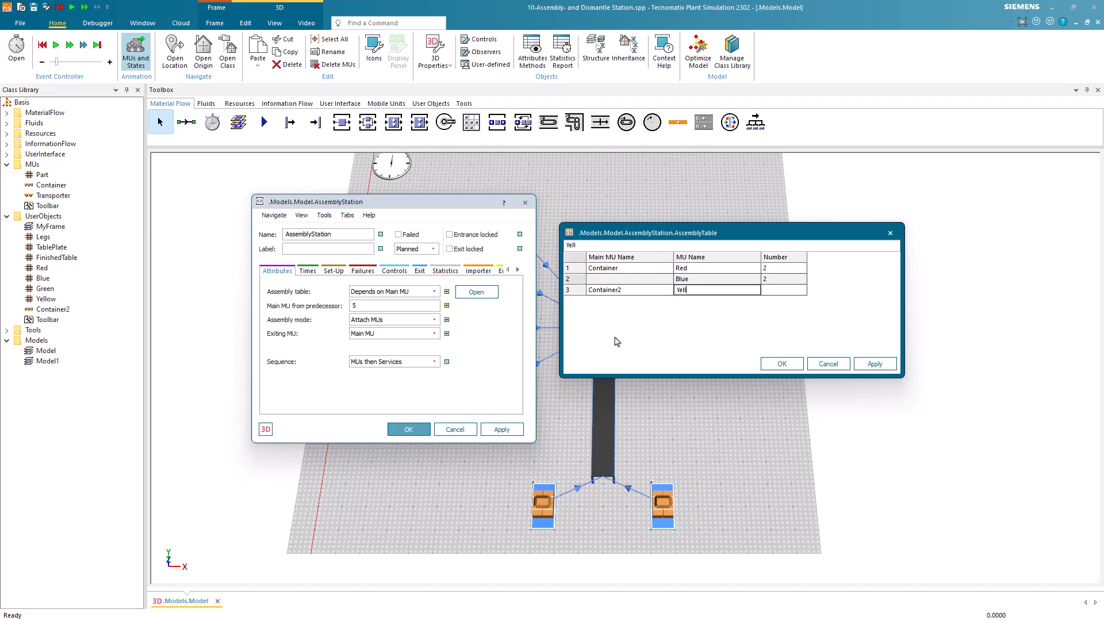
pyautogui.write('ow')
pyautogui.press('Tab')
pyautogui.write('2')
pyautogui.press('Return')
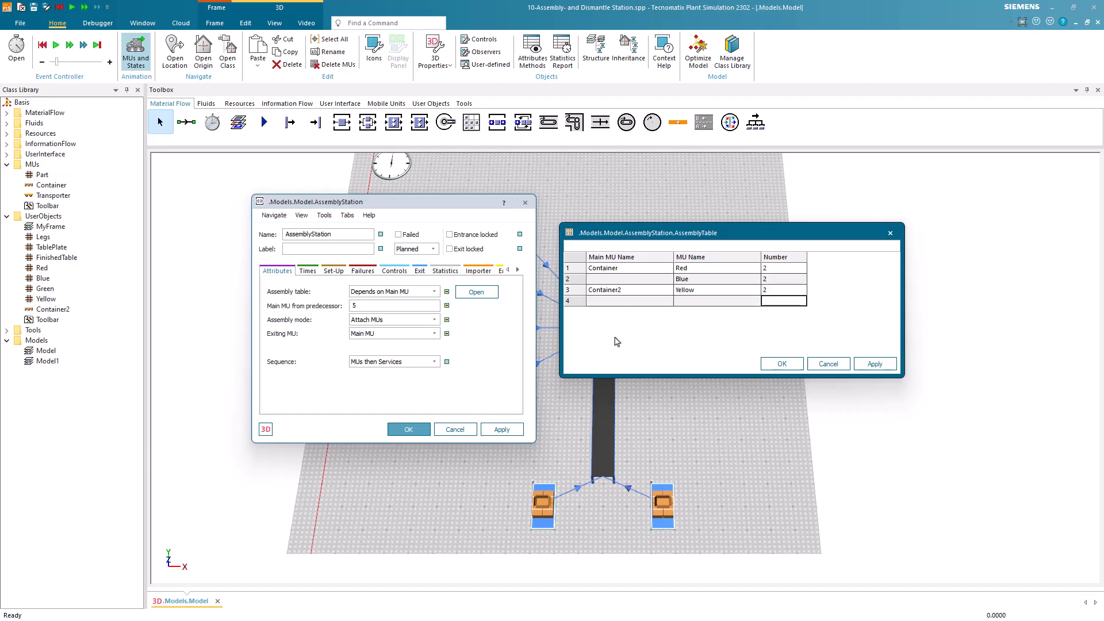
# Fill the fourth assembly table row with MU Green and number 2, and accept the table.
pyautogui.hotkey('shift', 'Tab')
pyautogui.write('Green')
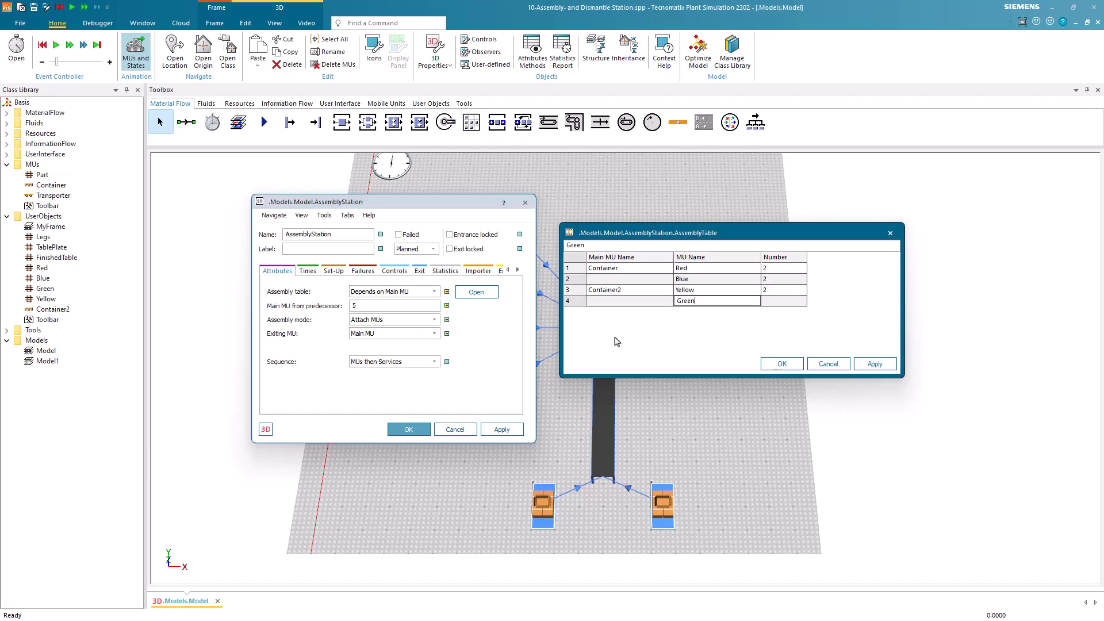
pyautogui.press('Tab')
pyautogui.write('2')
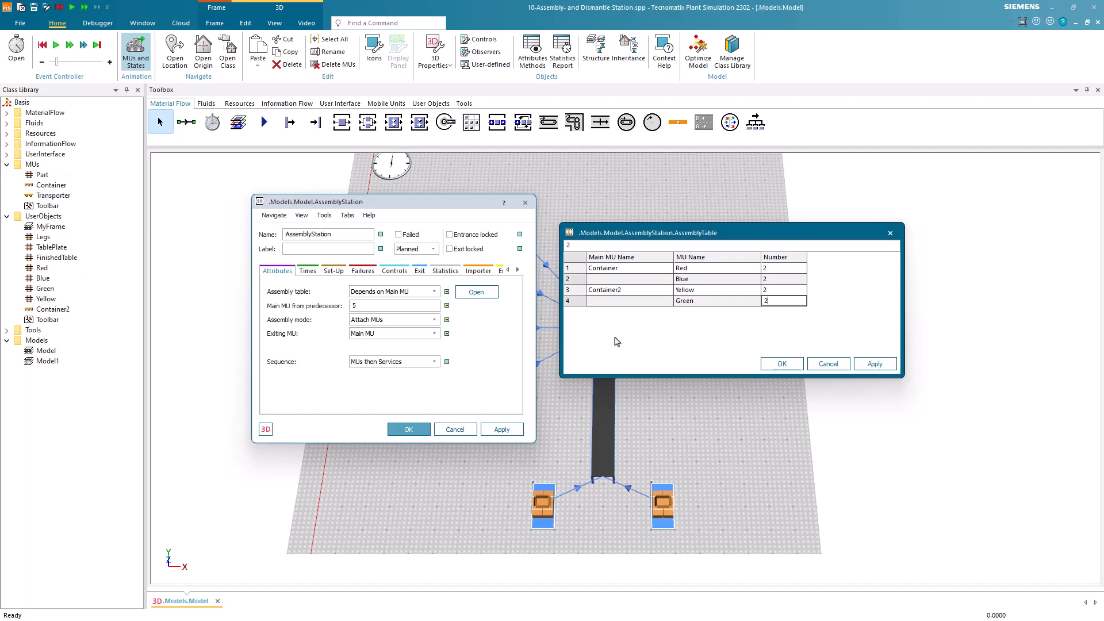
pyautogui.click(782, 364)
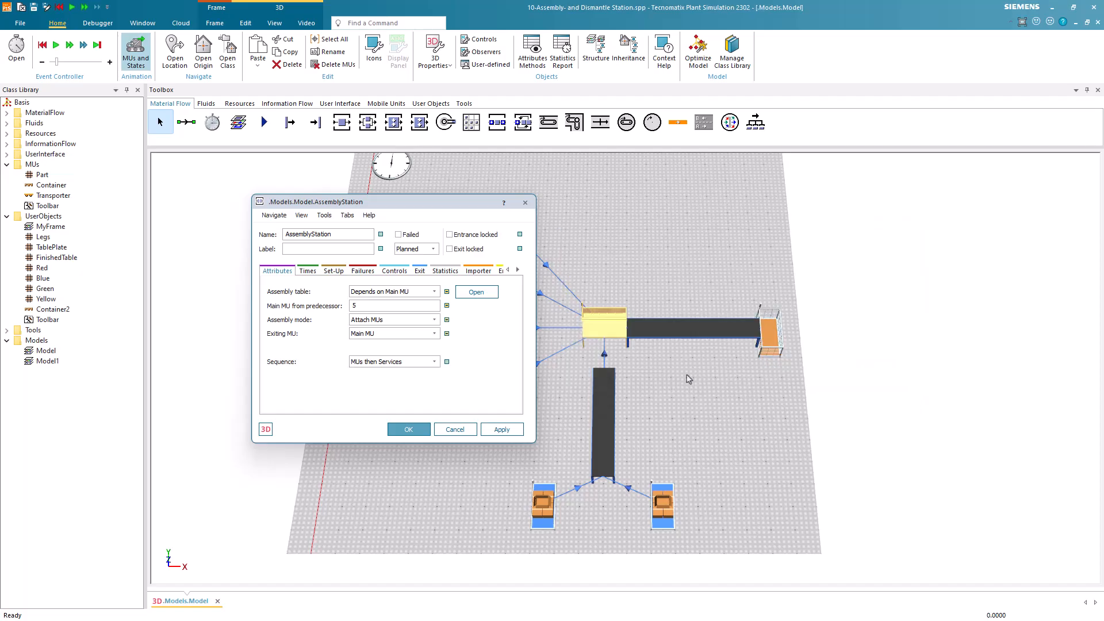
# Accept the assembly station settings and test the assembly with a simulation run, resetting the model at the end.
pyautogui.click(419, 431)
pyautogui.click(427, 434)
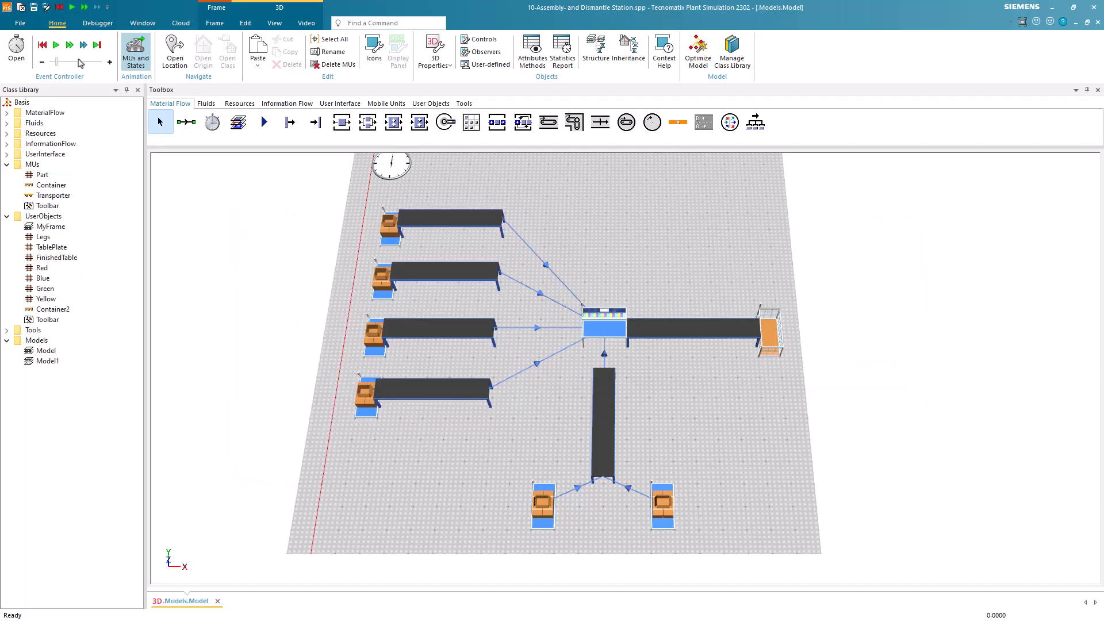
pyautogui.click(55, 45)
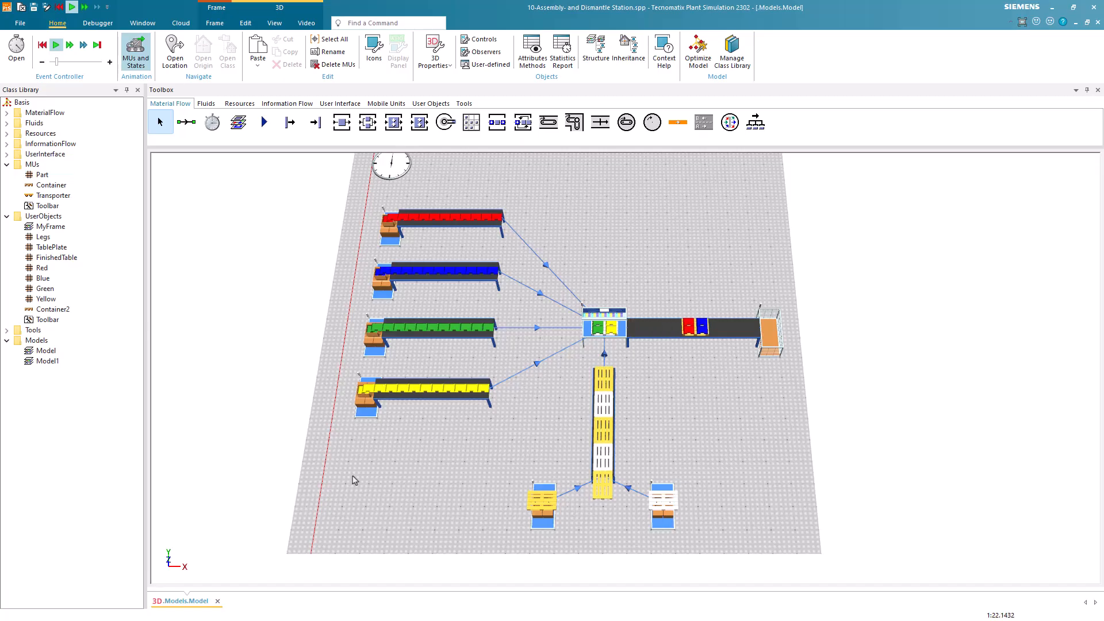
pyautogui.click(45, 47)
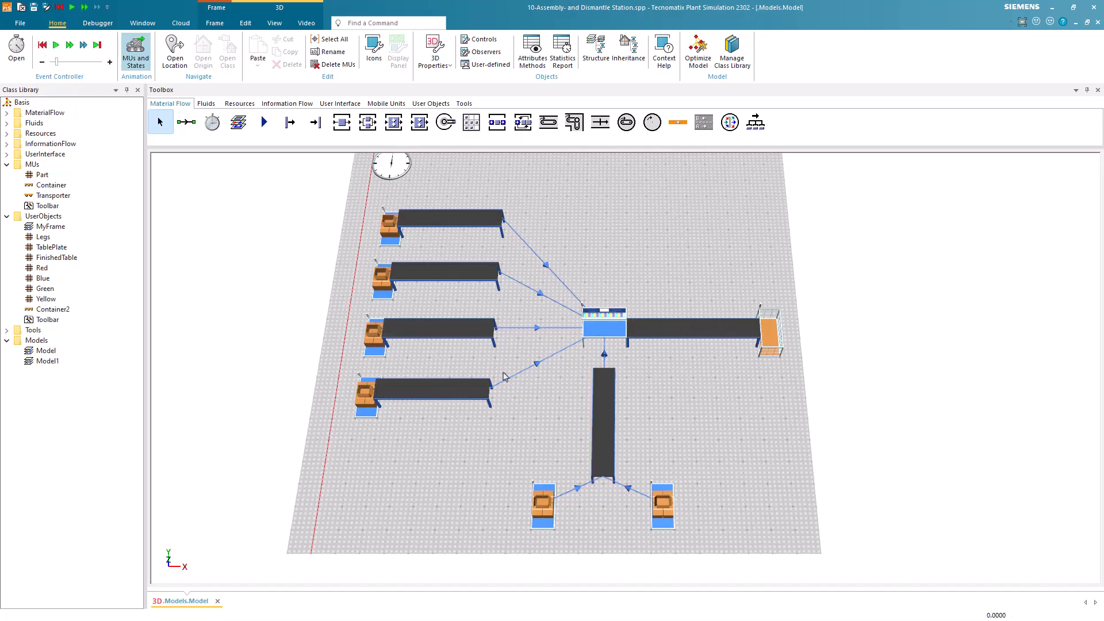
# Replace the drain at the end of the assembly station's outgoing conveyor with a DismantleStation.
pyautogui.click(776, 337)
pyautogui.press('Delete')
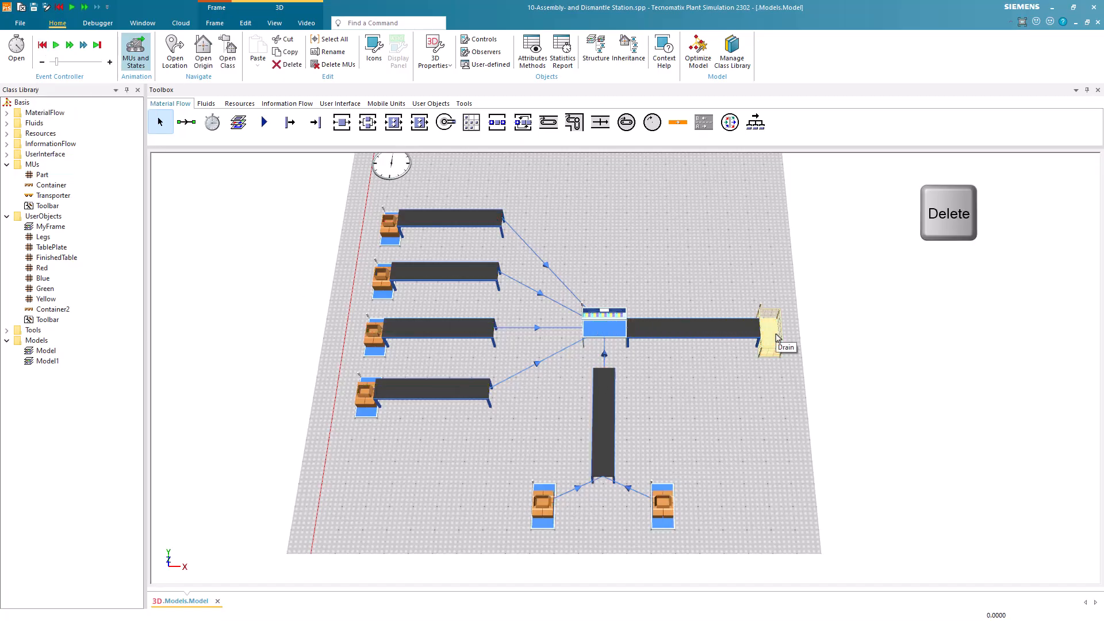
pyautogui.press('Return')
pyautogui.click(419, 122)
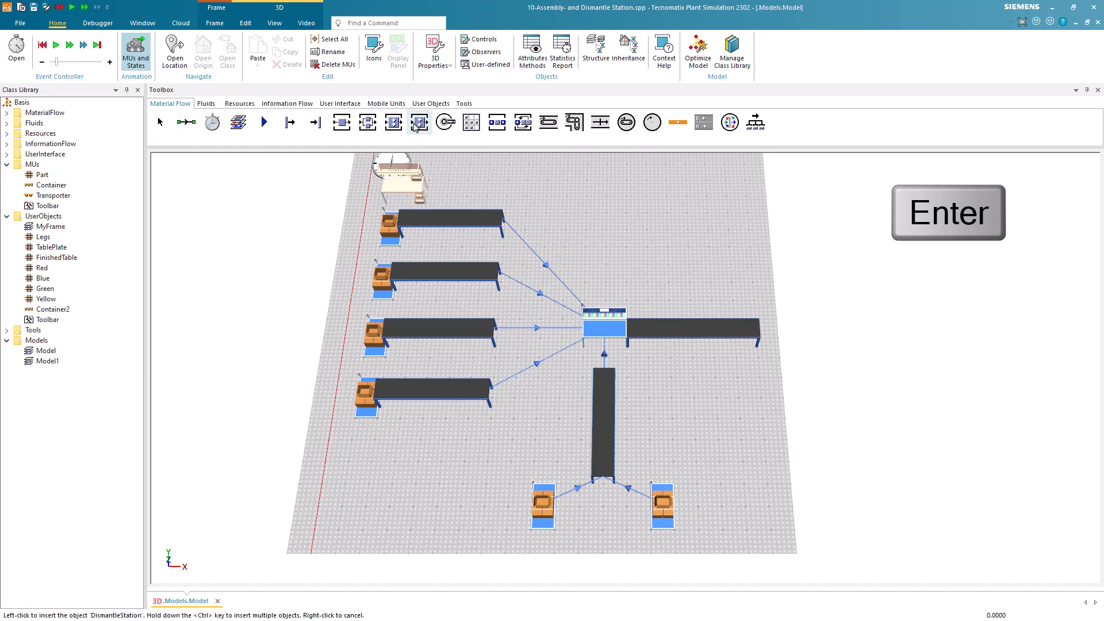
pyautogui.click(785, 337)
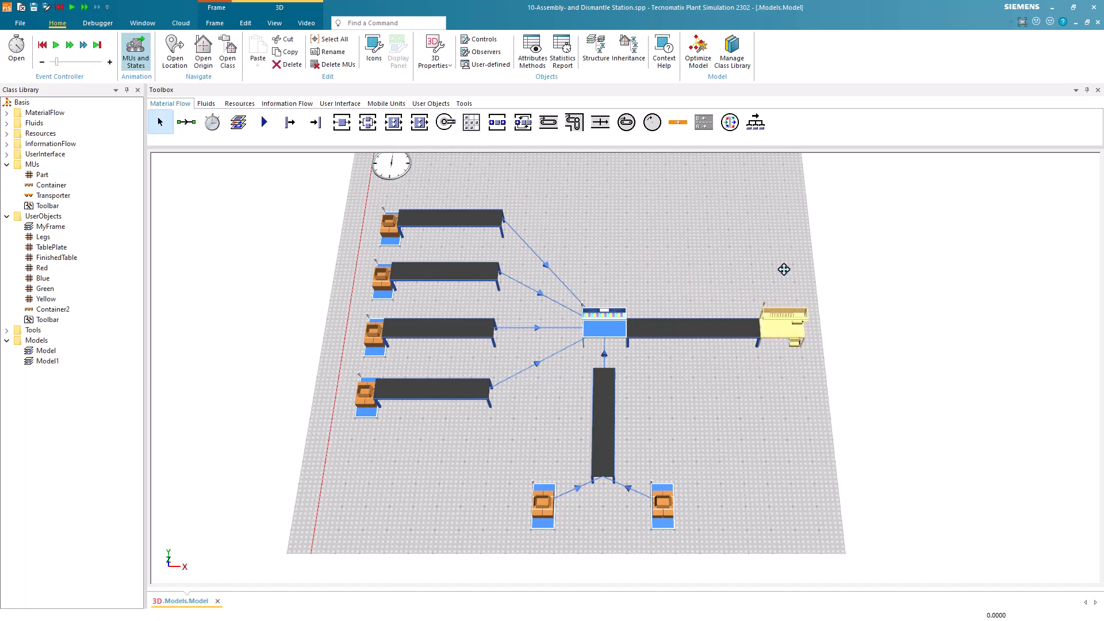
# Draw a straight horizontal conveyor in line with the dismantle station, leaving a gap after the station.
pyautogui.moveTo(784, 270); pyautogui.dragTo(601, 268)
pyautogui.click(548, 122)
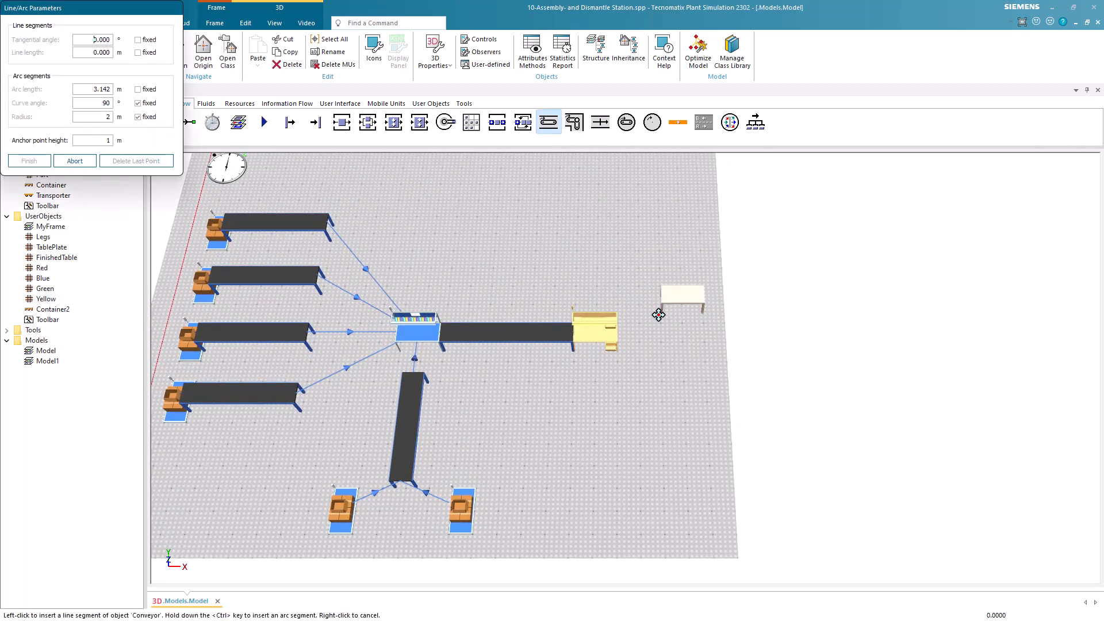
pyautogui.click(664, 332)
pyautogui.doubleClick(819, 329)
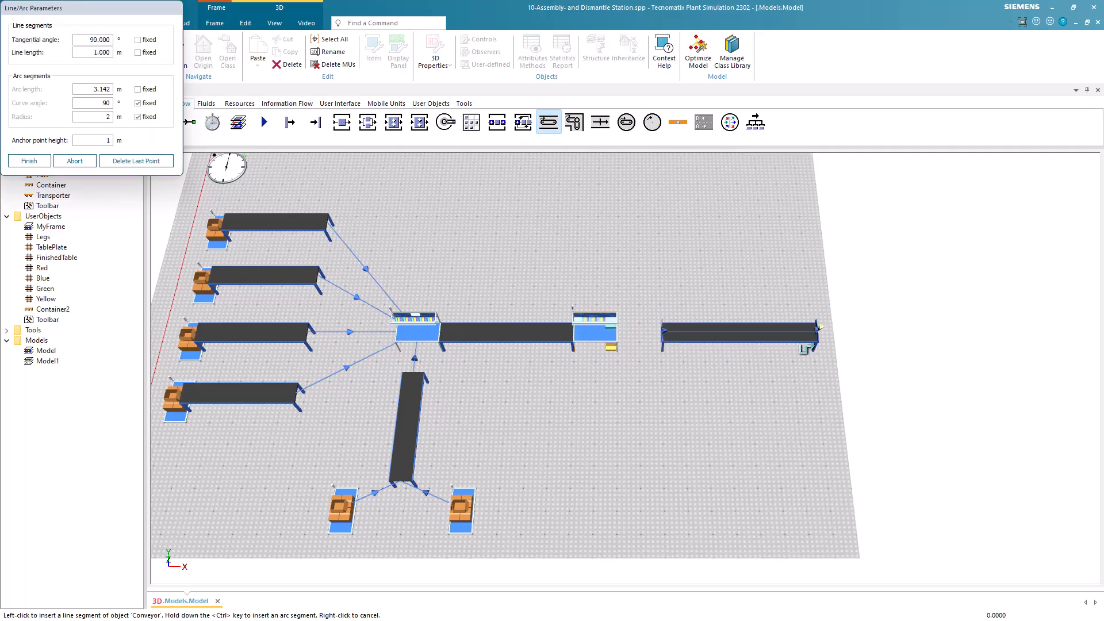
# Place a Station at the far end of the new conveyor and a Drain directly behind it.
pyautogui.click(342, 122)
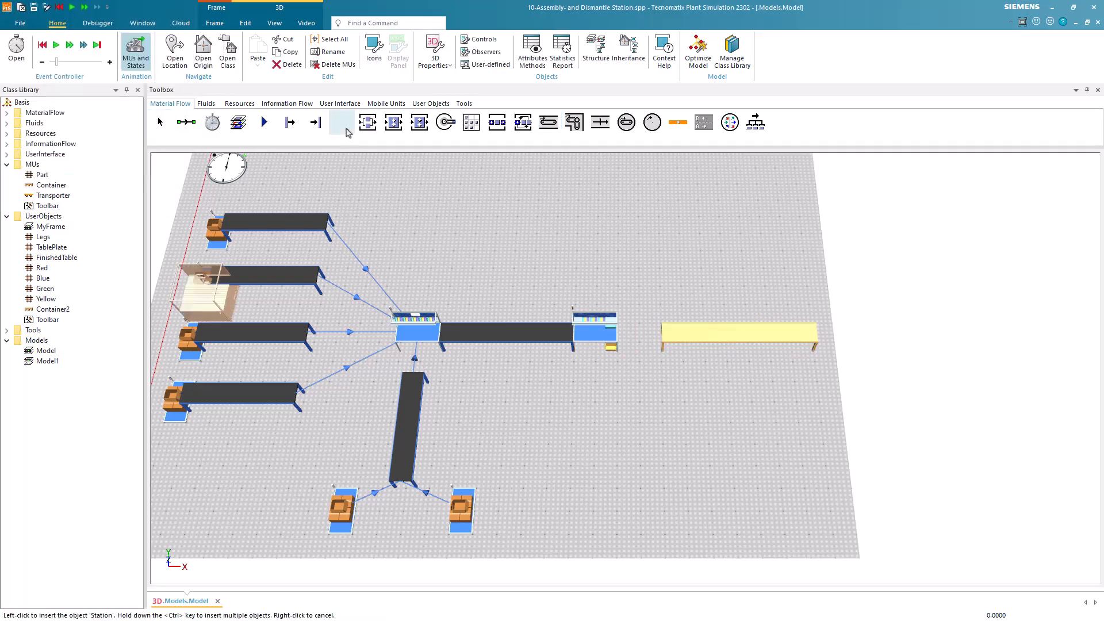
pyautogui.click(837, 339)
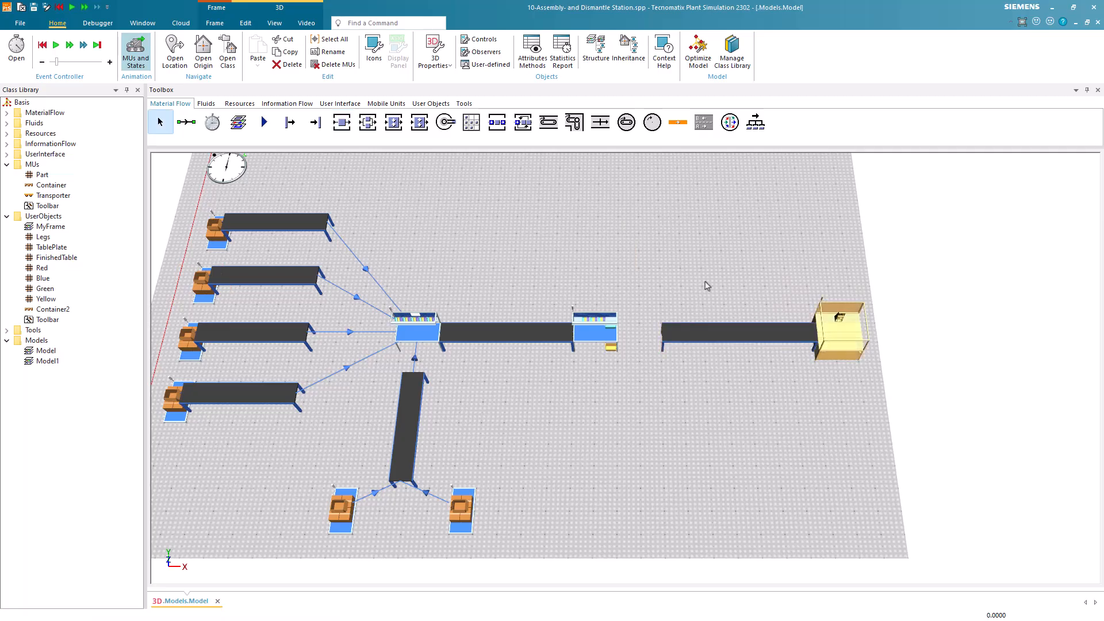
pyautogui.click(315, 122)
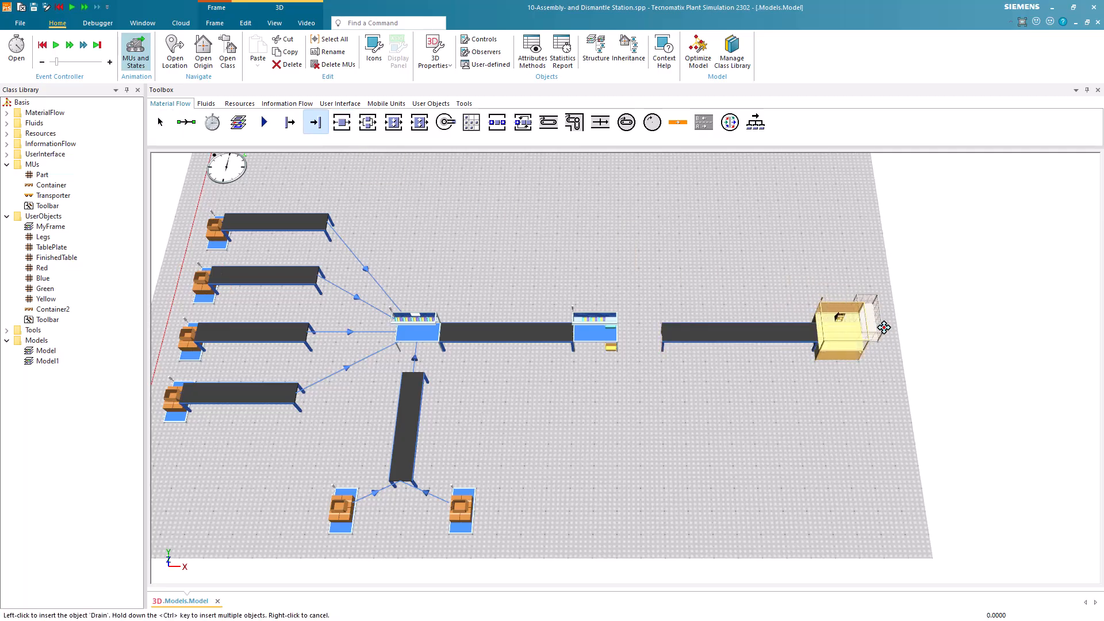
pyautogui.click(885, 338)
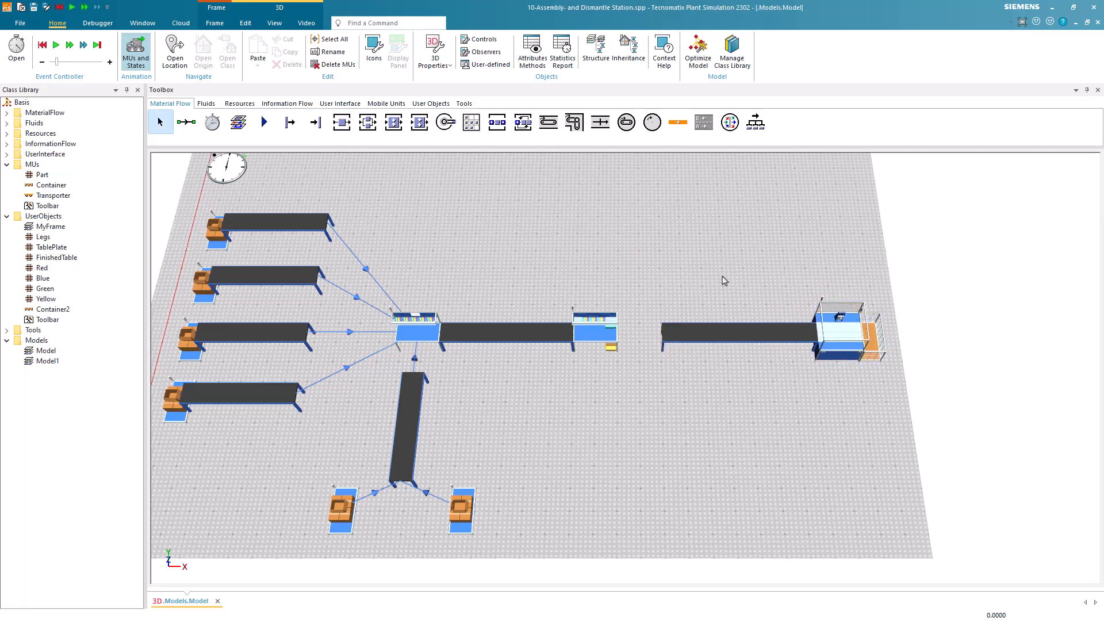
# Copy the conveyor, station and drain line three times, placing two copies below the original and one above it.
pyautogui.moveTo(645, 386); pyautogui.dragTo(883, 294)
pyautogui.hotkey('ctrl', 'c')
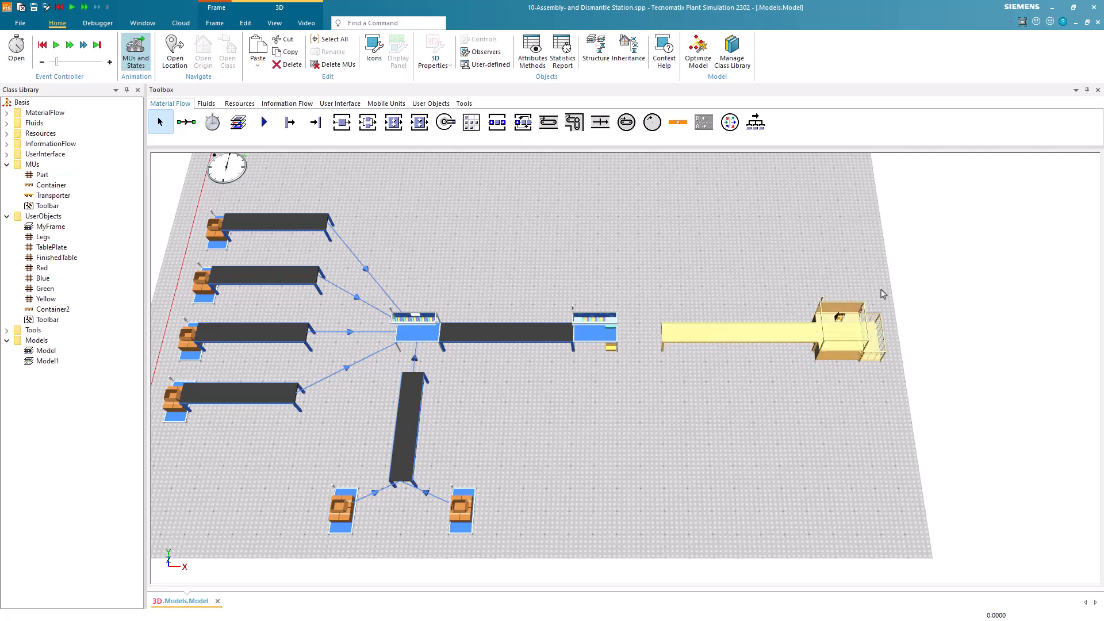
pyautogui.hotkey('ctrl', 'v')
pyautogui.moveTo(723, 365); pyautogui.dragTo(696, 403)
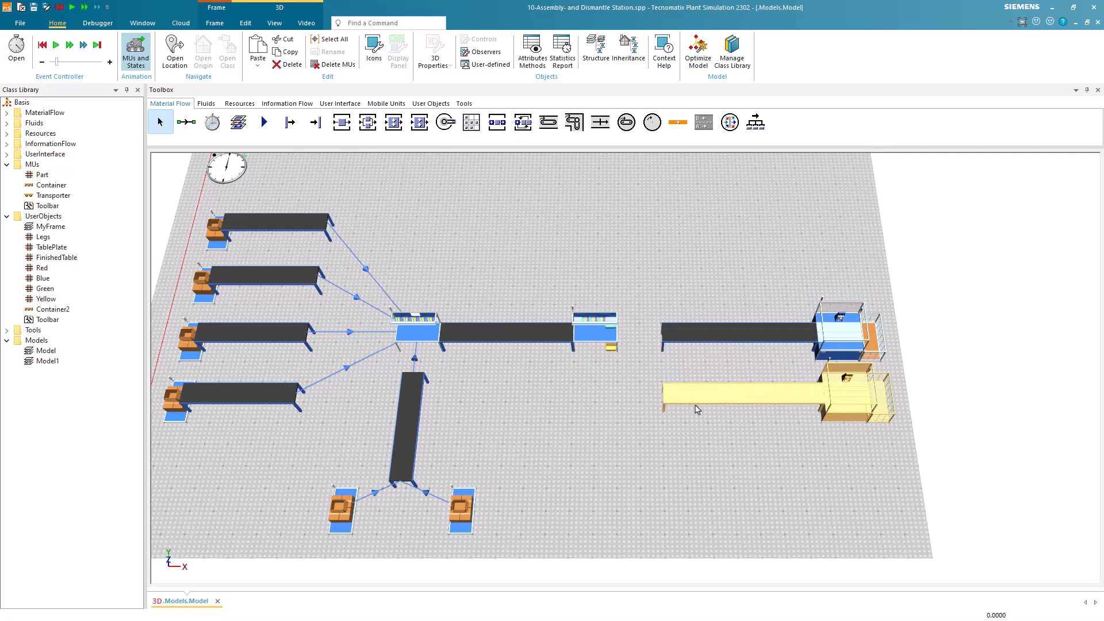
pyautogui.hotkey('ctrl', 'v')
pyautogui.moveTo(713, 365); pyautogui.dragTo(687, 467)
pyautogui.hotkey('ctrl', 'v')
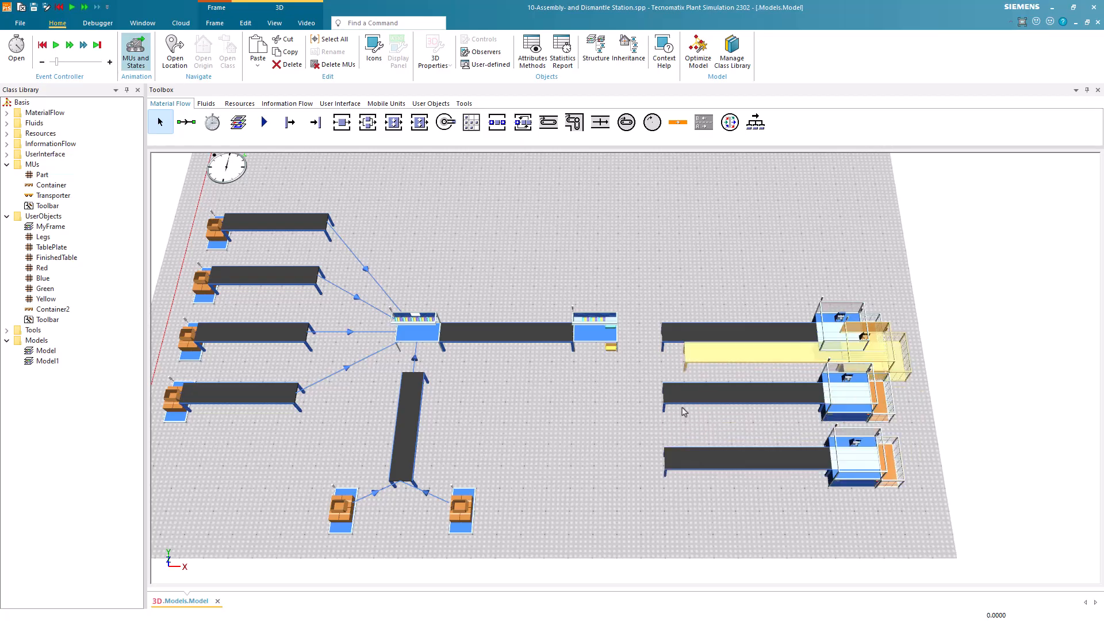
pyautogui.moveTo(709, 355); pyautogui.dragTo(688, 272)
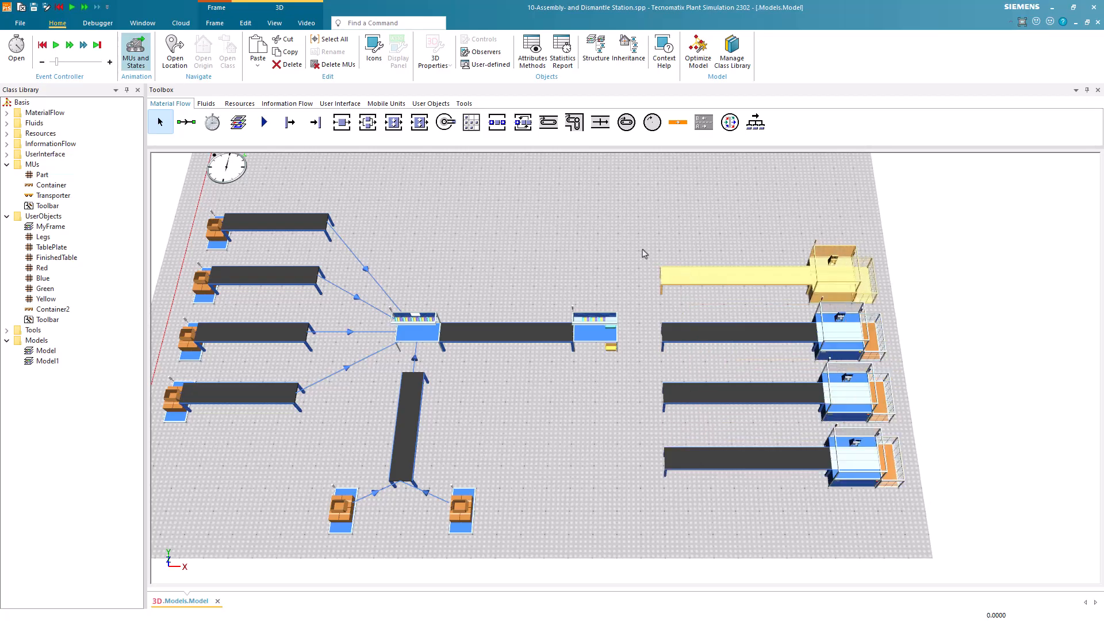
# Move all four outgoing lines up together so they are centred on the dismantle station.
pyautogui.moveTo(736, 377); pyautogui.dragTo(914, 516)
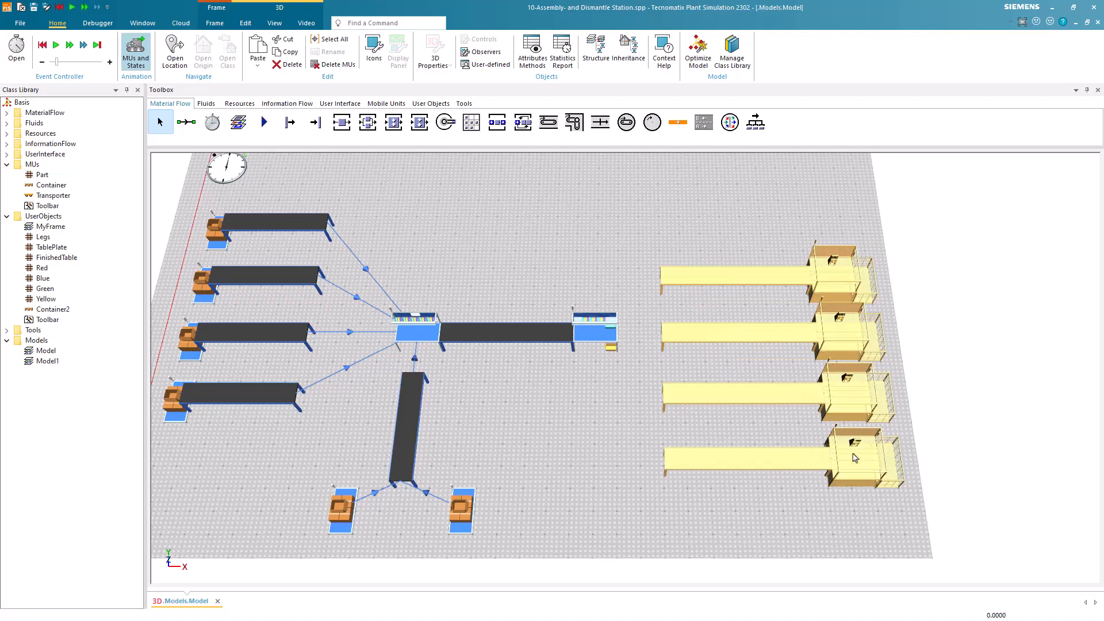
pyautogui.moveTo(855, 458); pyautogui.dragTo(846, 418)
pyautogui.click(759, 498)
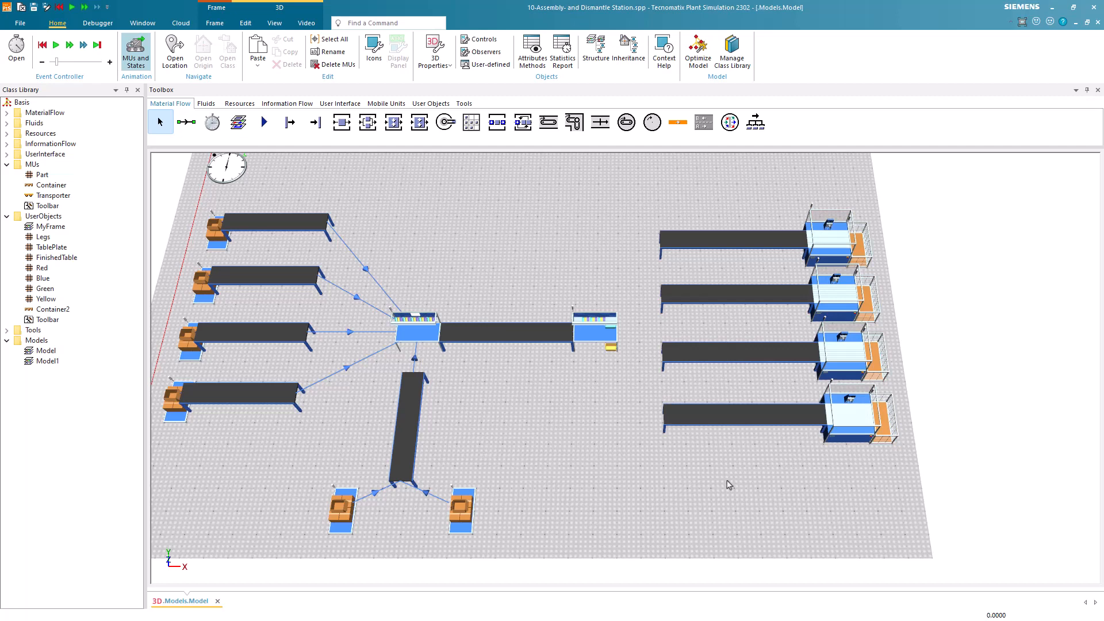
# Draw a vertical conveyor below the dismantle station and place a Drain at its lower end.
pyautogui.click(548, 122)
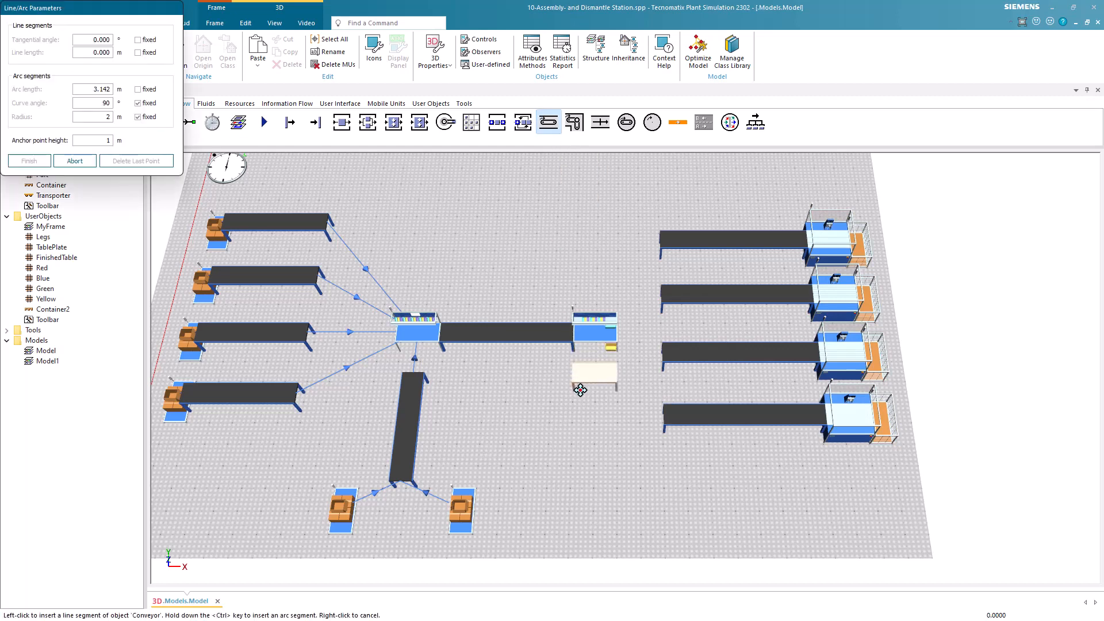
pyautogui.click(586, 396)
pyautogui.click(582, 493)
pyautogui.rightClick(553, 465)
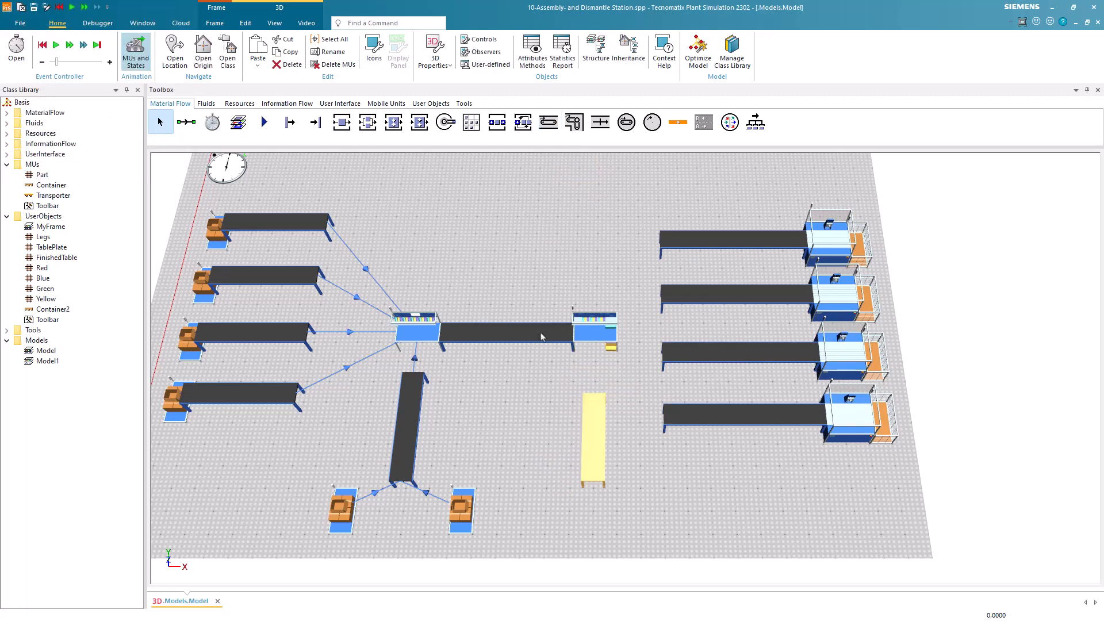
pyautogui.click(315, 122)
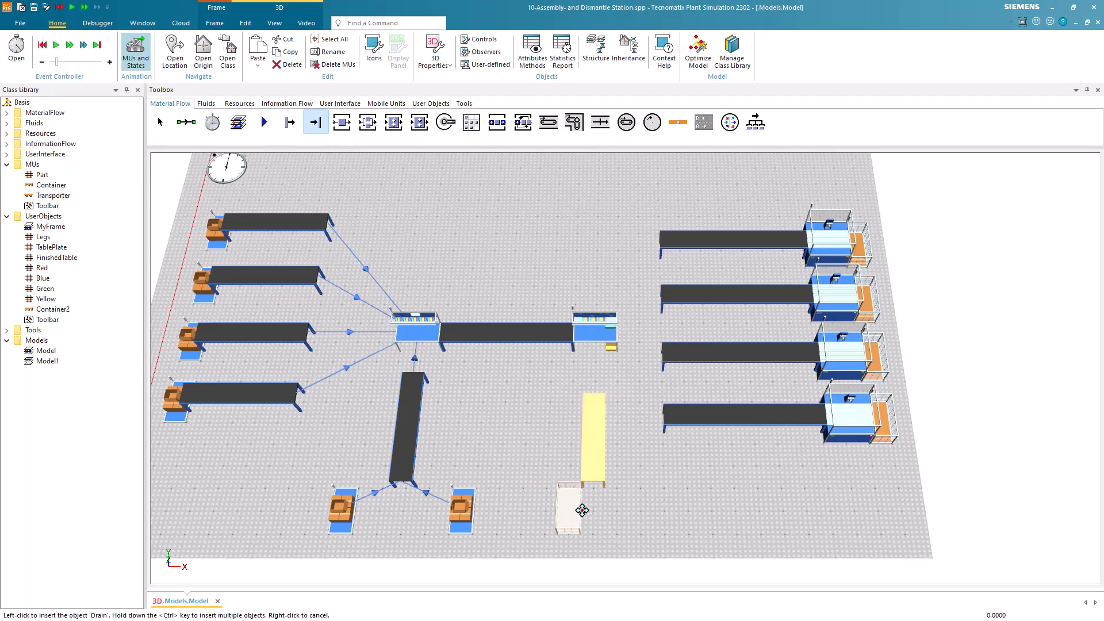
pyautogui.click(602, 510)
# Connect the dismantle station to the four parallel conveyors from top to bottom and to the vertical conveyor below it.
pyautogui.click(186, 122)
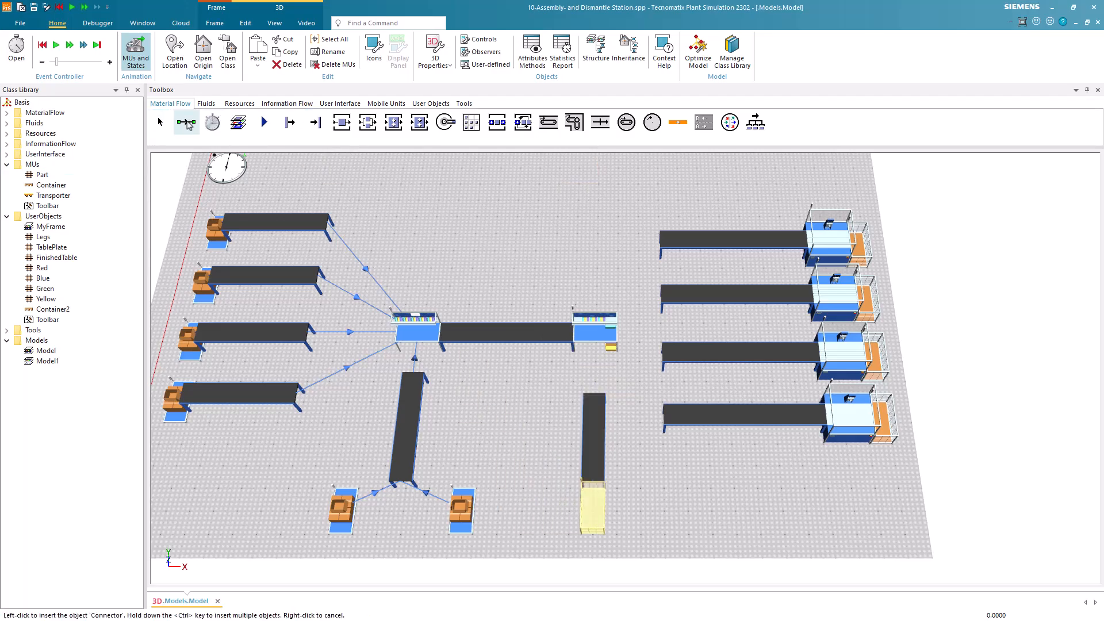
pyautogui.click(601, 333)
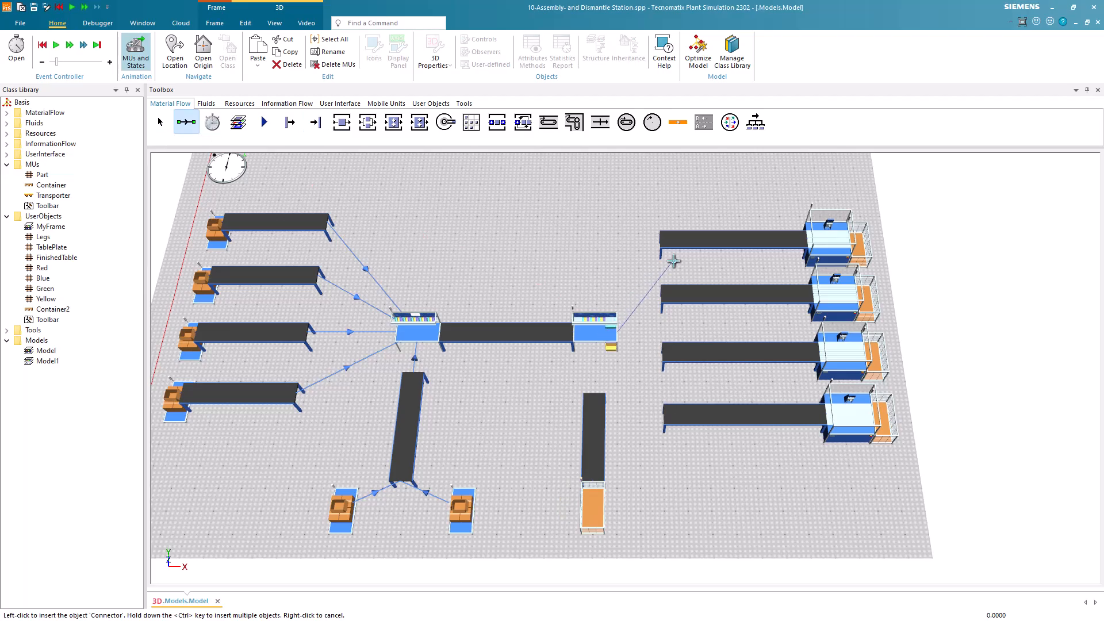
pyautogui.click(685, 240)
pyautogui.click(604, 333)
pyautogui.click(673, 298)
pyautogui.click(610, 334)
pyautogui.click(670, 352)
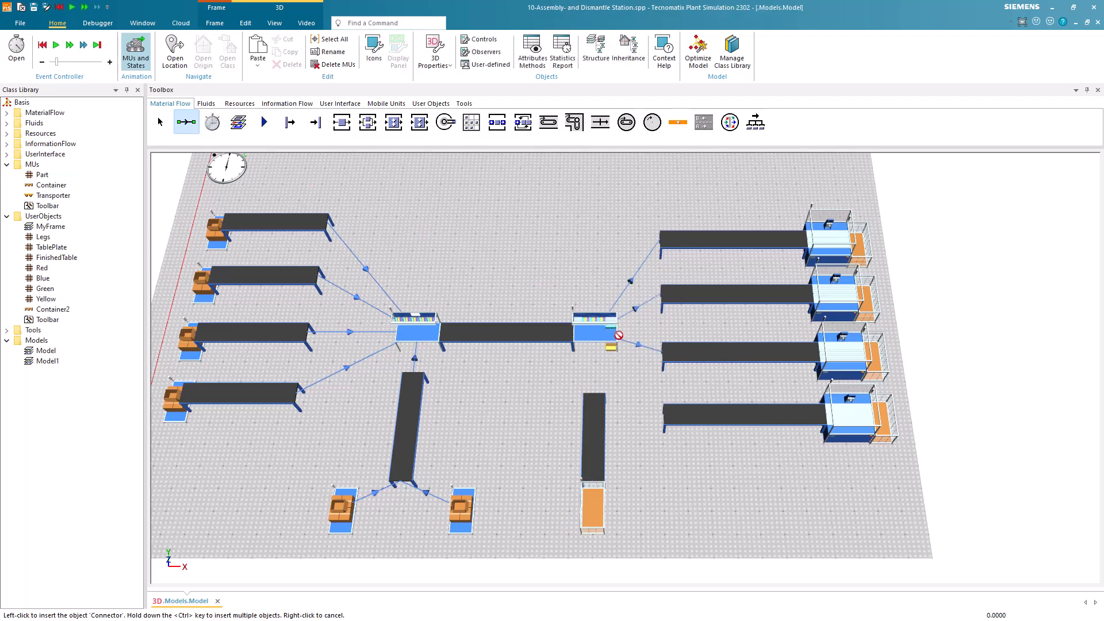
pyautogui.click(681, 414)
pyautogui.click(603, 351)
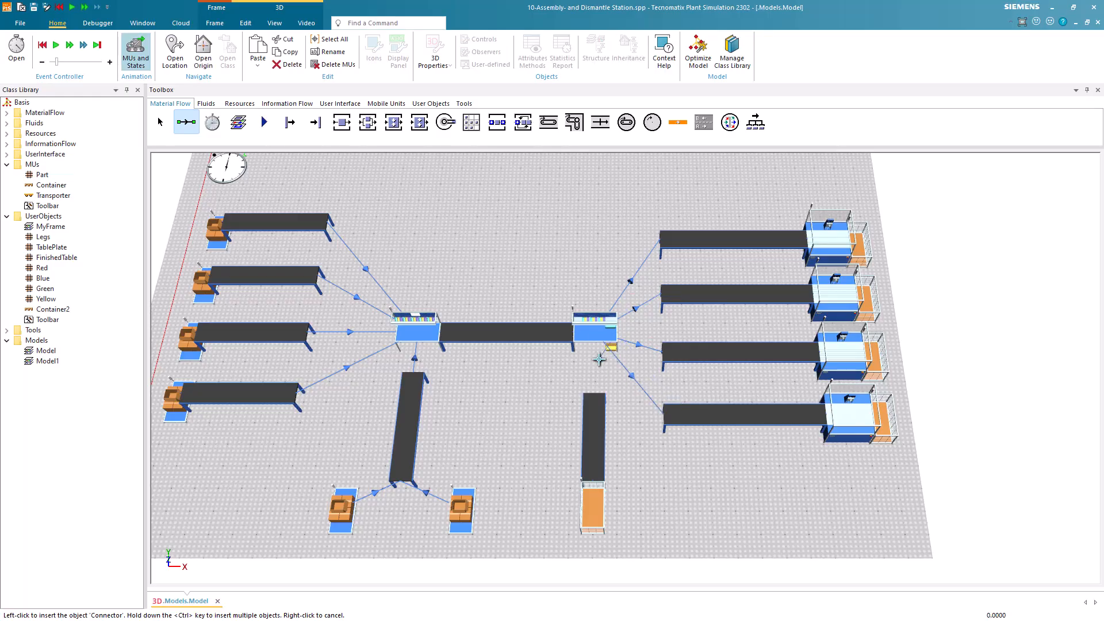
pyautogui.click(599, 418)
pyautogui.rightClick(546, 388)
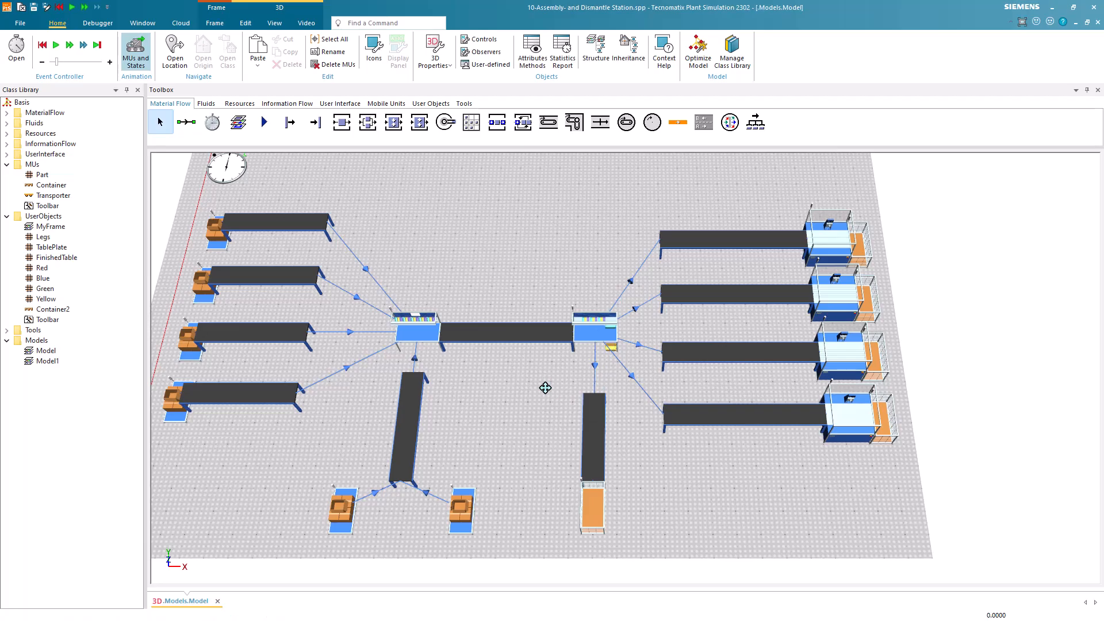
# Set the dismantle station's sequence to Main MU after other MUs and open its dismantle table.
pyautogui.doubleClick(603, 335)
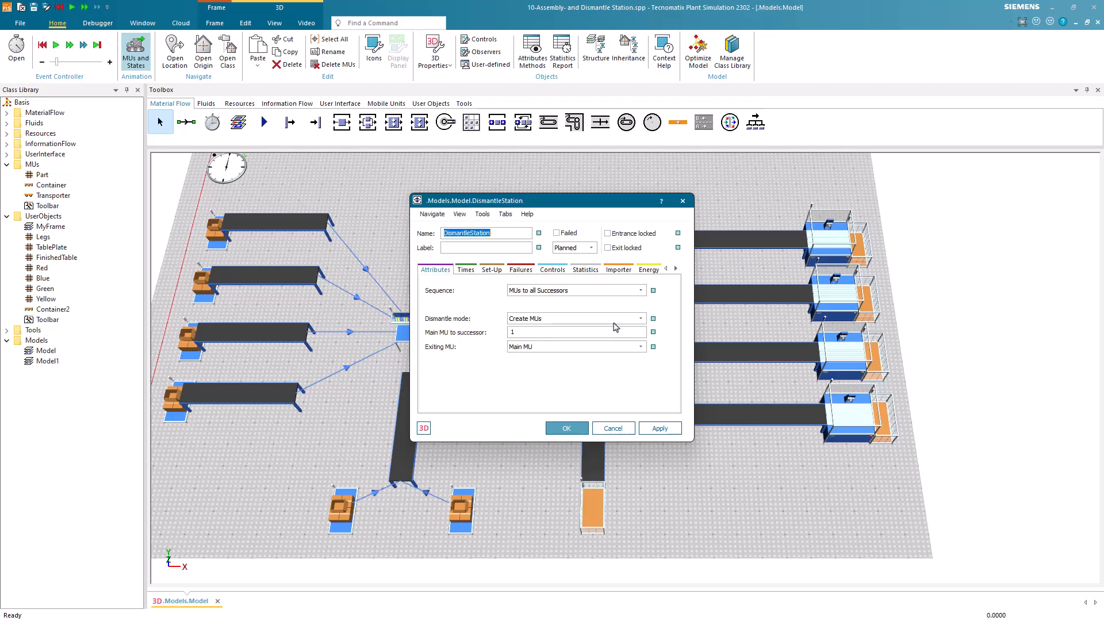
pyautogui.click(641, 292)
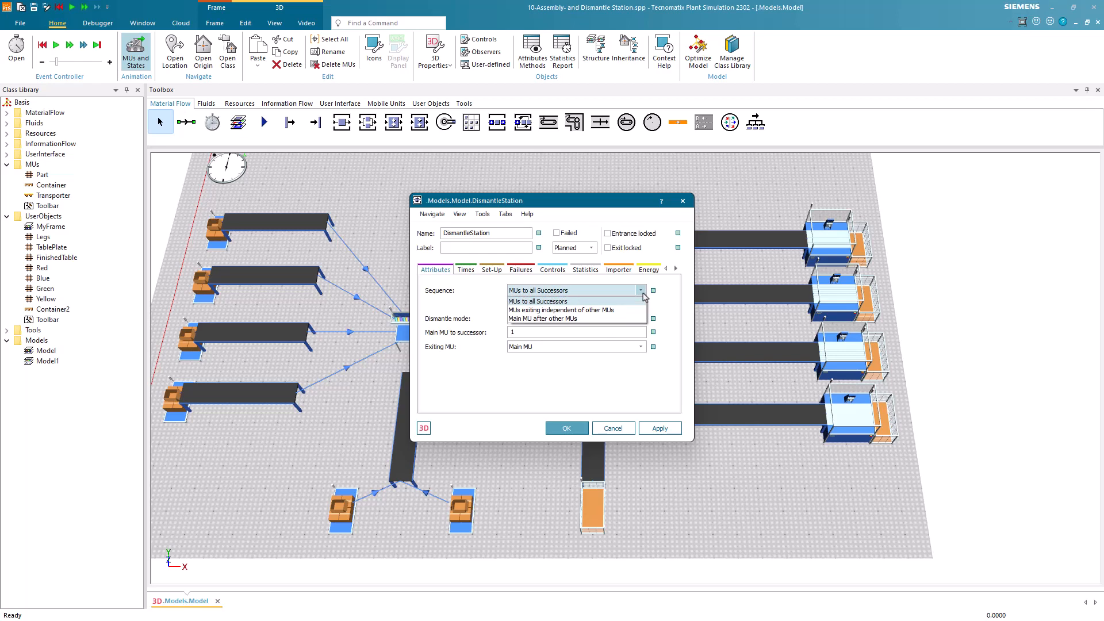
pyautogui.click(623, 319)
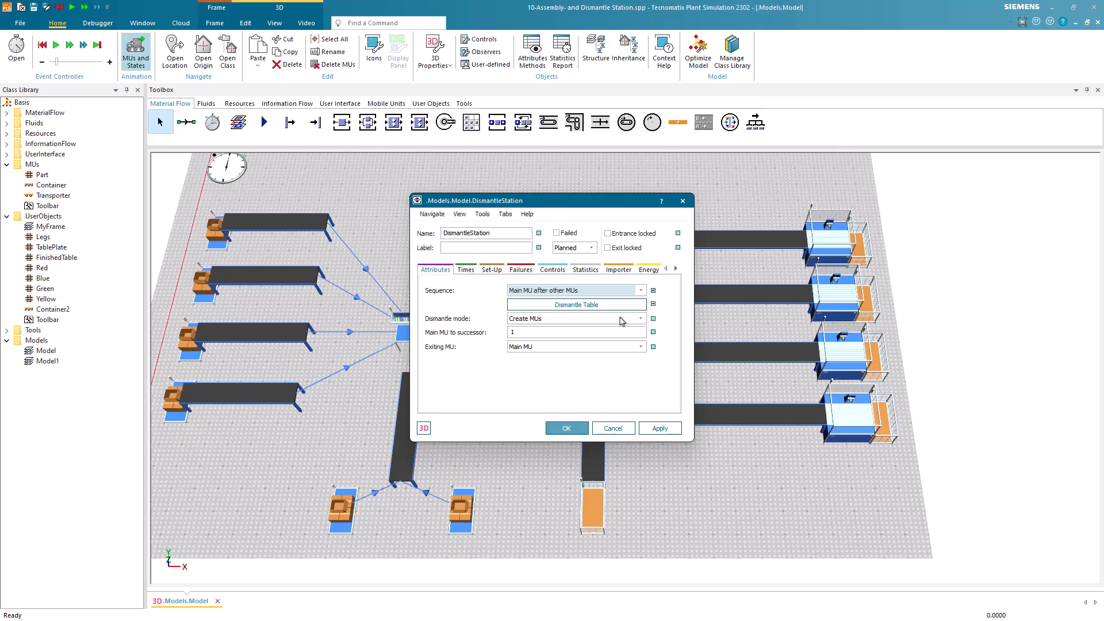
pyautogui.click(616, 307)
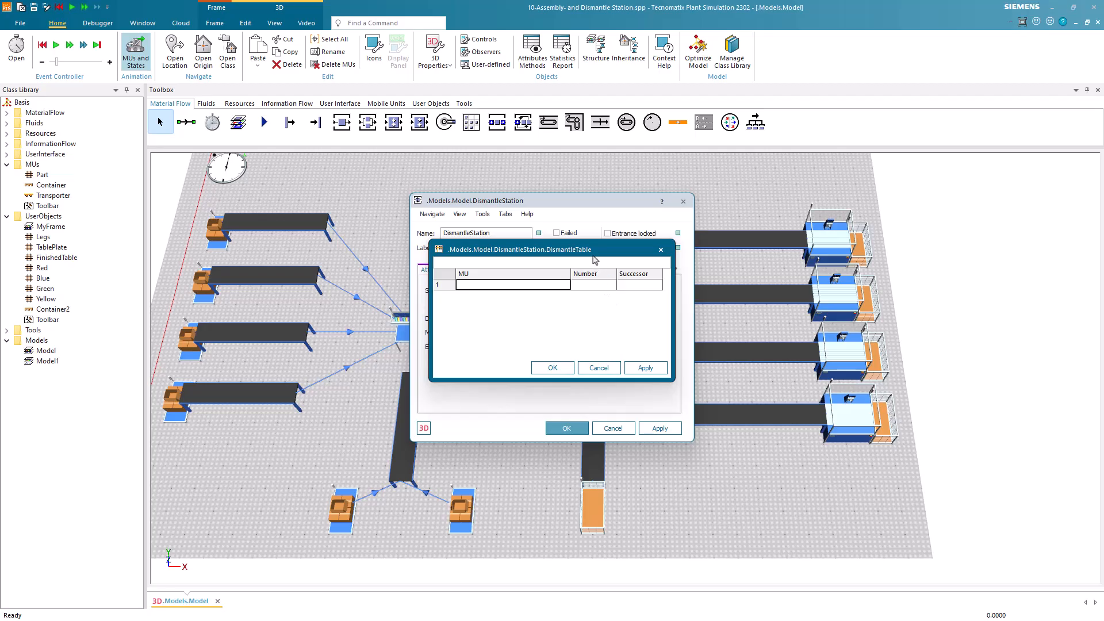
pyautogui.moveTo(596, 249); pyautogui.dragTo(515, 238)
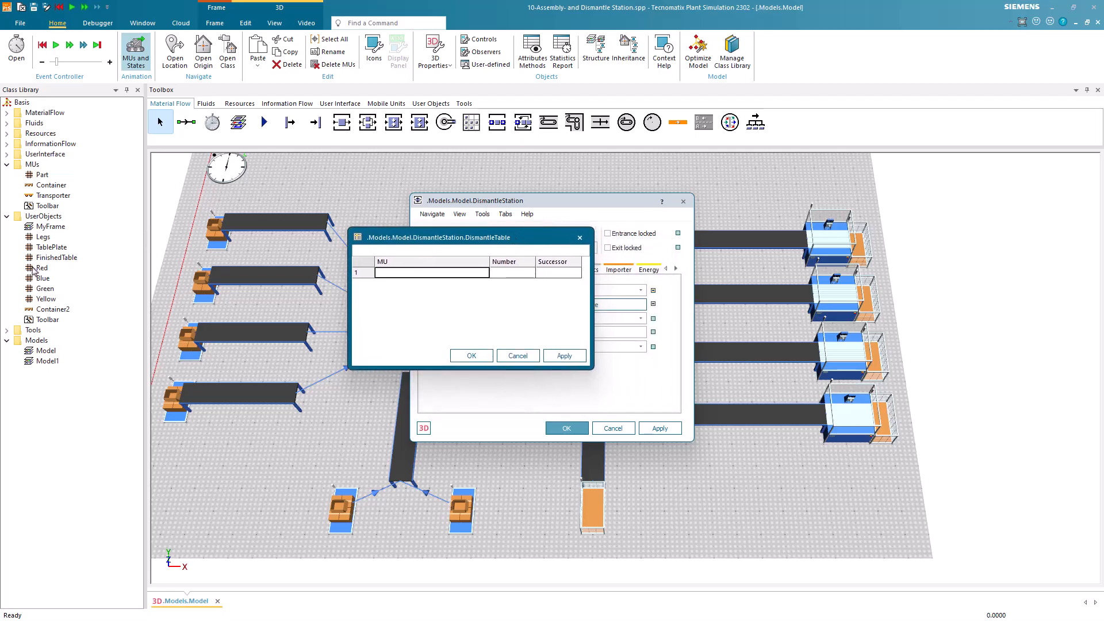
# Enter the Red part in the dismantle table with number 2 and successor 1.
pyautogui.moveTo(35, 267); pyautogui.dragTo(399, 276)
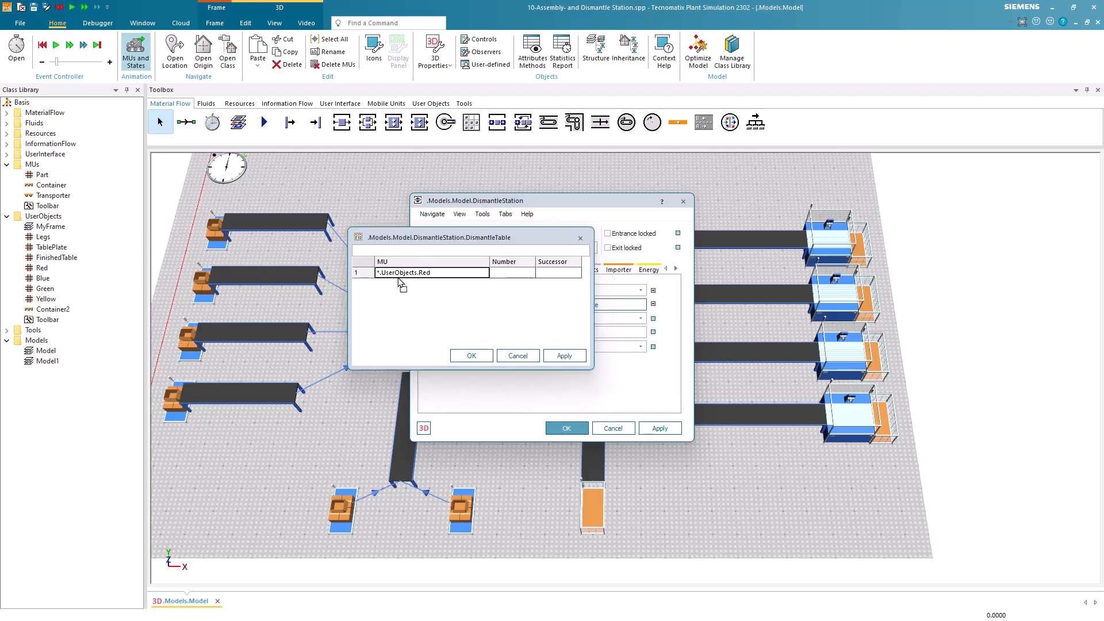
pyautogui.click(498, 273)
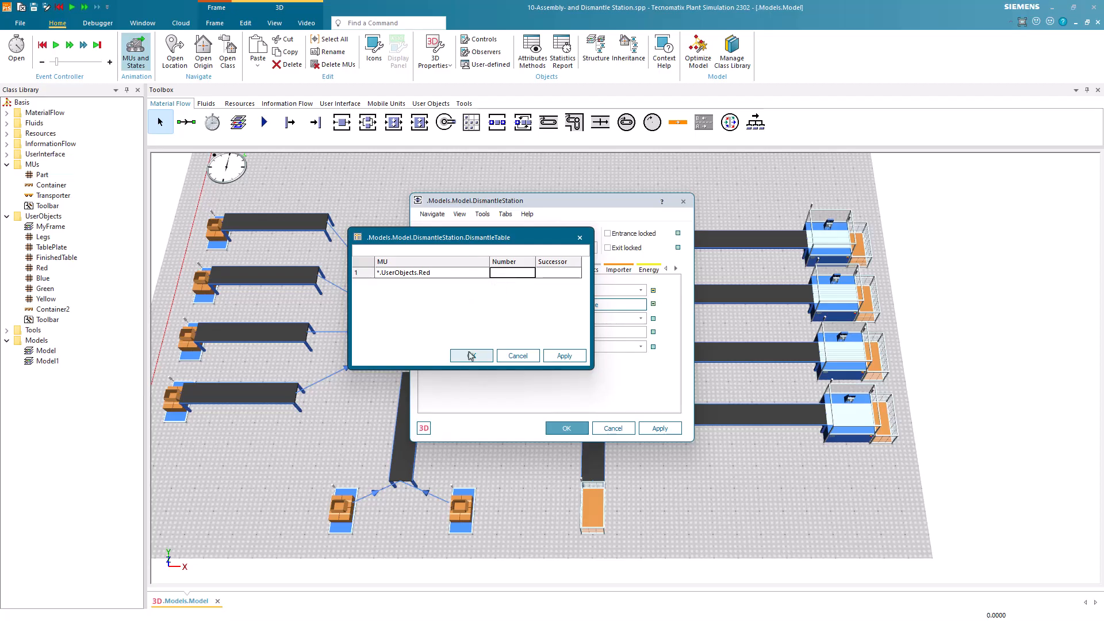
pyautogui.write('2')
pyautogui.press('Tab')
pyautogui.write('1')
pyautogui.press('Return')
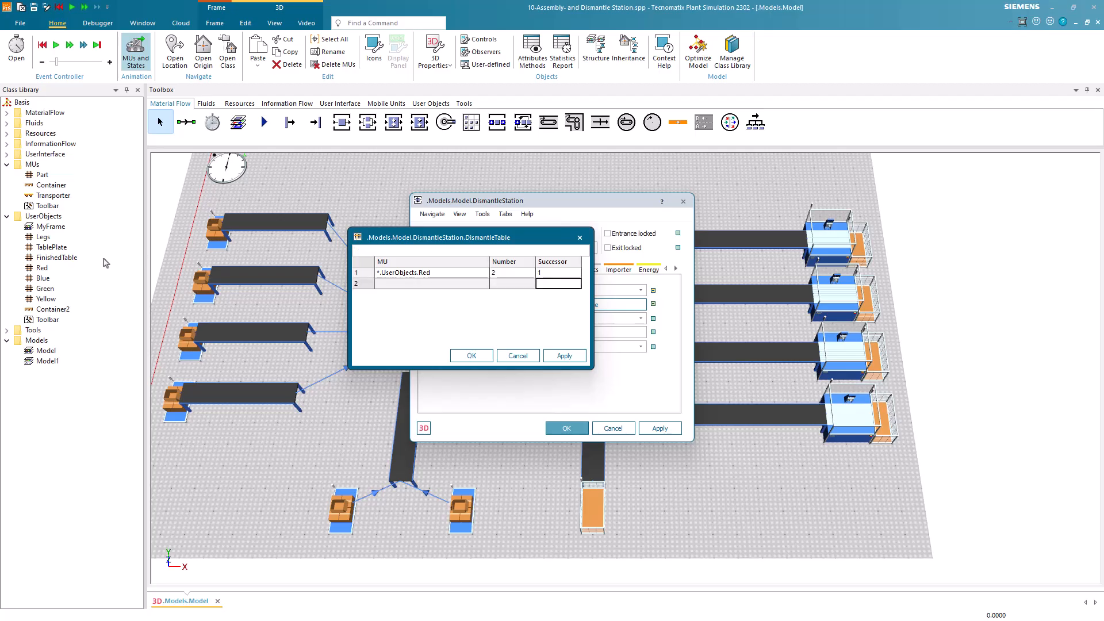
# Add the Blue part as the second dismantle table row with number 2 and successor 2.
pyautogui.moveTo(42, 278); pyautogui.dragTo(401, 288)
pyautogui.click(494, 285)
pyautogui.write('2')
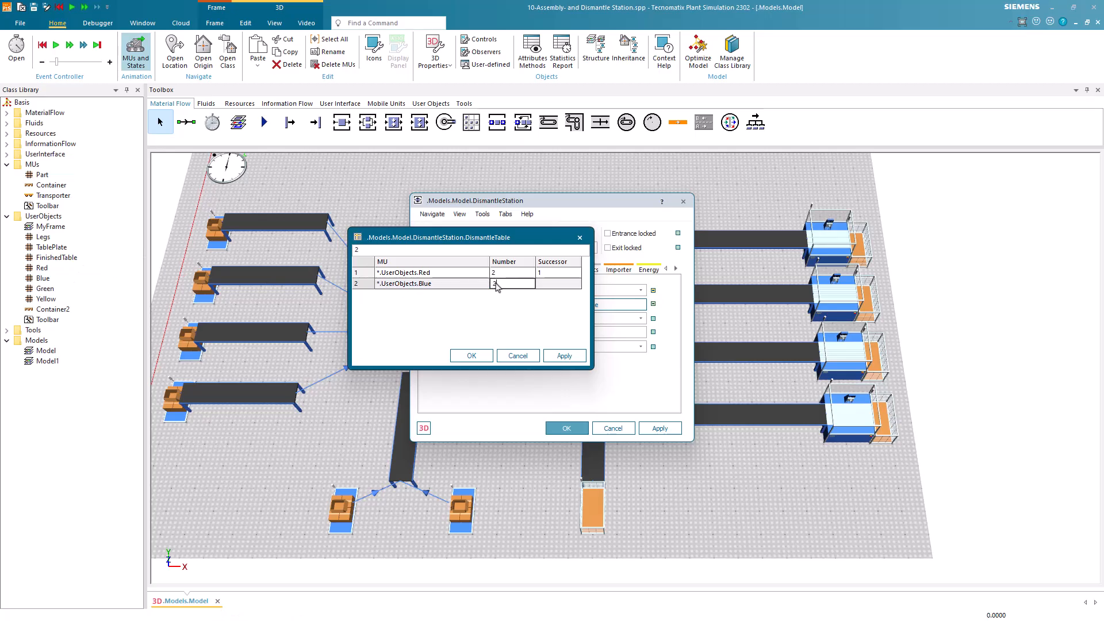
pyautogui.press('Tab')
pyautogui.write('2')
pyautogui.press('Return')
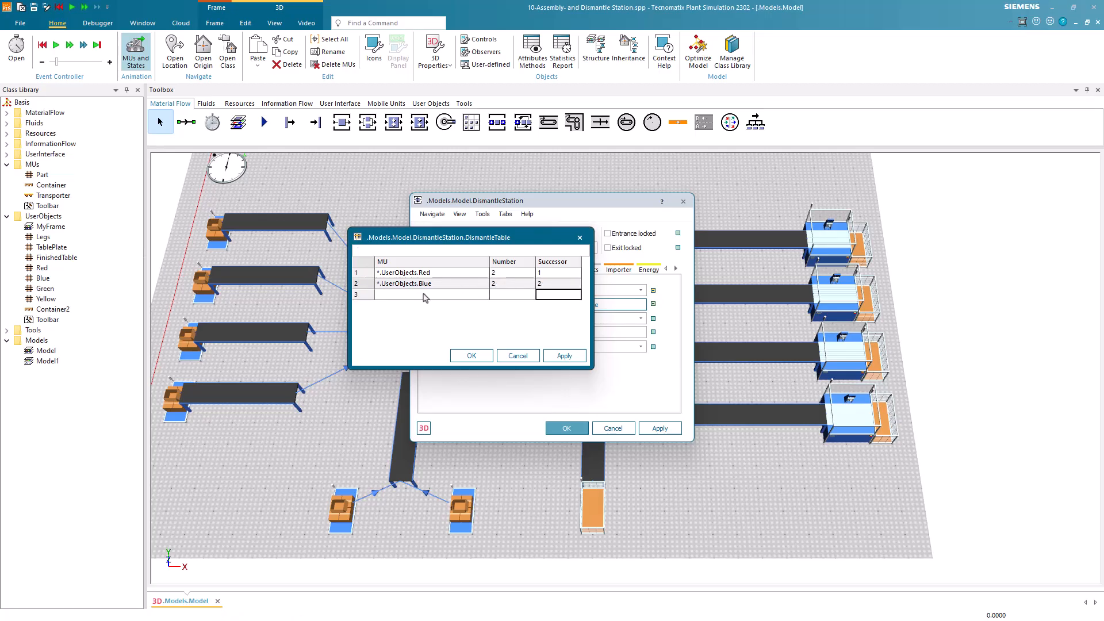
# Add the Green part as the third dismantle table row with number 2 and successor 3.
pyautogui.moveTo(45, 289); pyautogui.dragTo(394, 299)
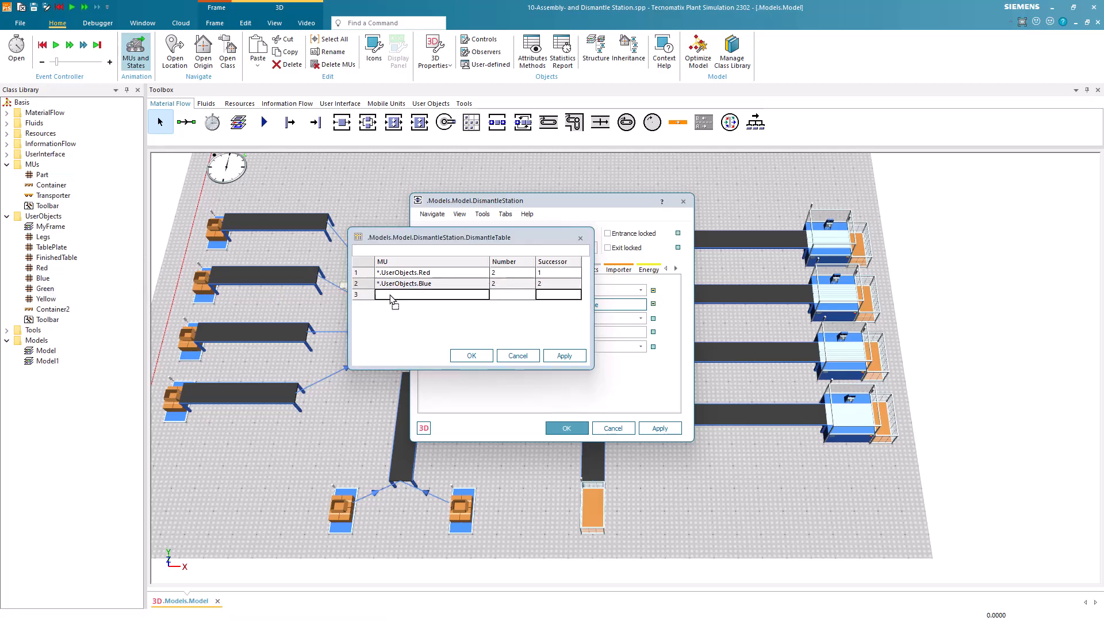
pyautogui.click(500, 295)
pyautogui.write('2')
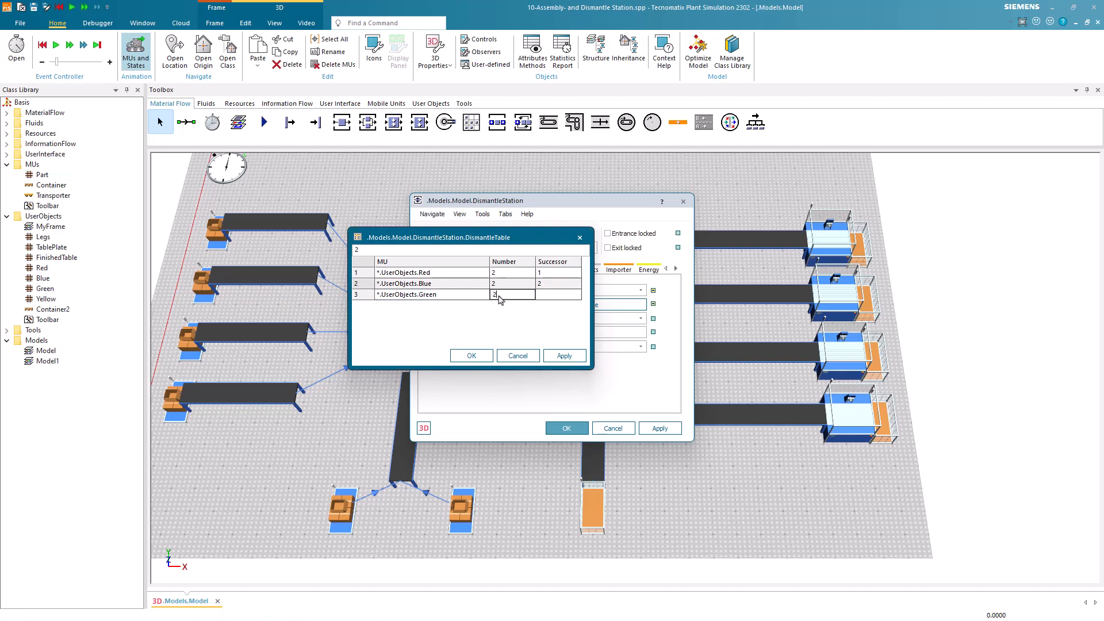
pyautogui.press('Tab')
pyautogui.write('3')
pyautogui.press('Return')
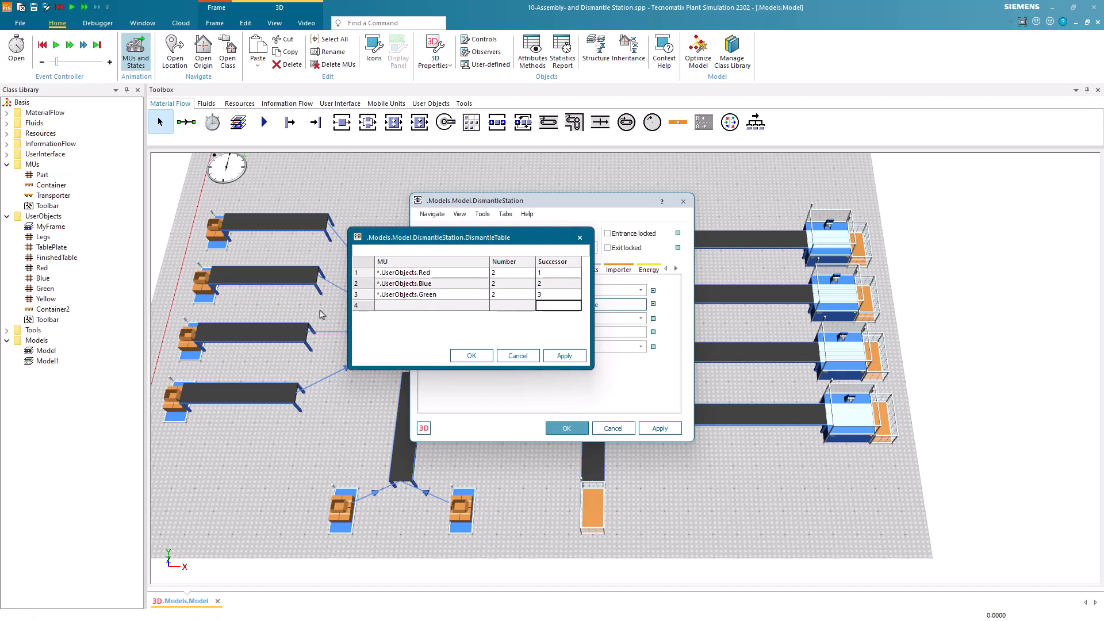
# Add the Yellow part as the fourth dismantle table row with number 2 and accept the table.
pyautogui.moveTo(55, 299); pyautogui.dragTo(380, 308)
pyautogui.click(509, 306)
pyautogui.write('2')
pyautogui.press('Tab')
pyautogui.click(477, 356)
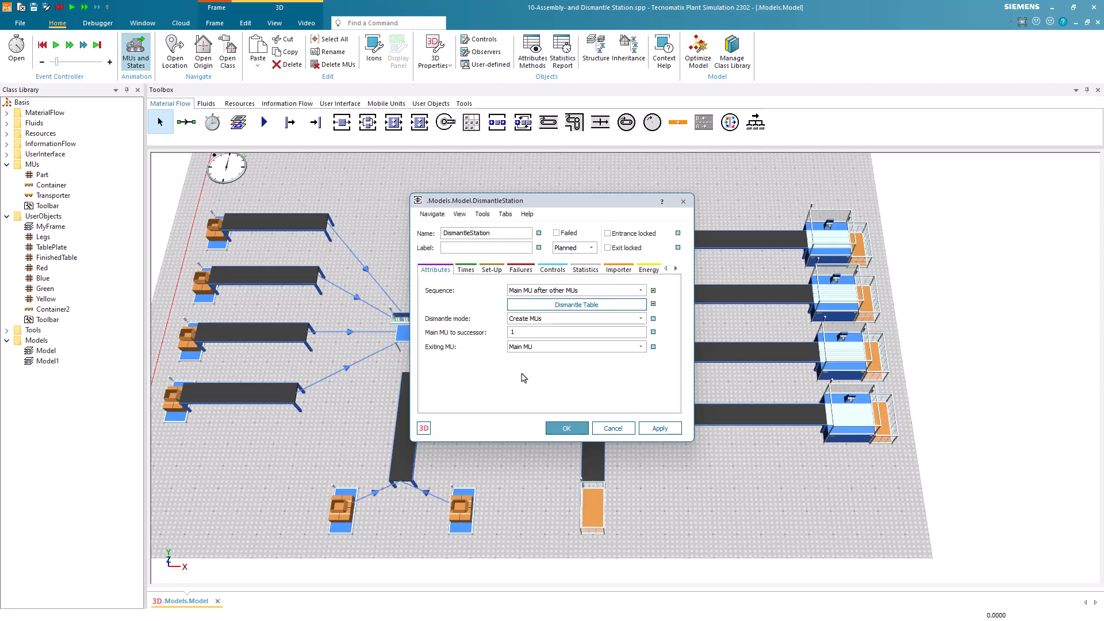
# Set the dismantle mode to Detach MUs and send the main MU to successor 5, accepting the station settings.
pyautogui.click(553, 321)
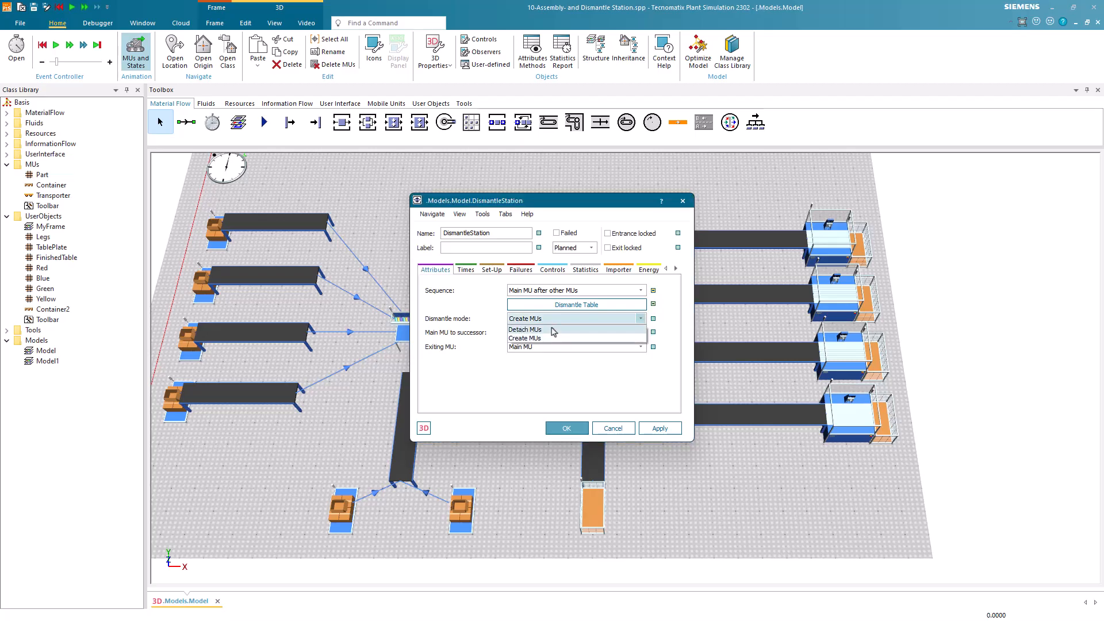
pyautogui.click(553, 330)
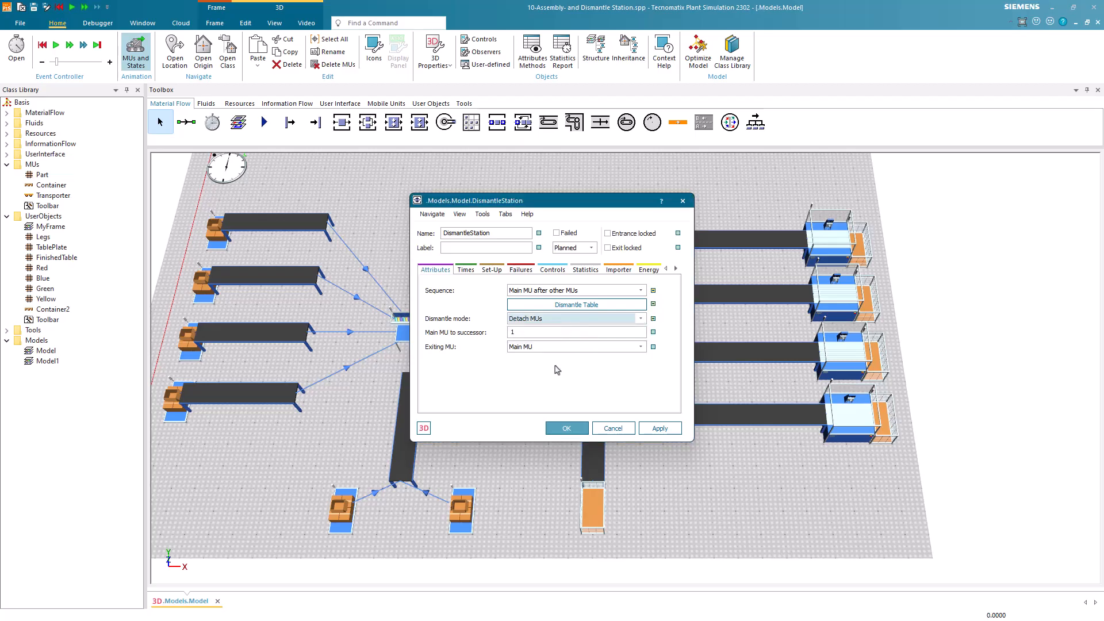
pyautogui.doubleClick(571, 334)
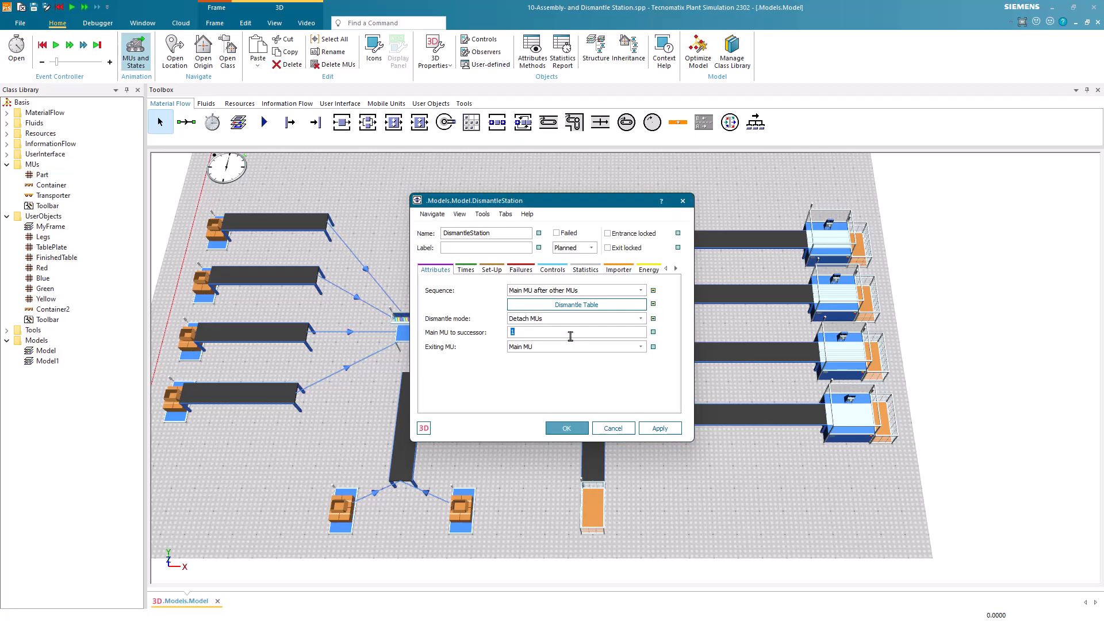
pyautogui.write('5')
pyautogui.click(565, 427)
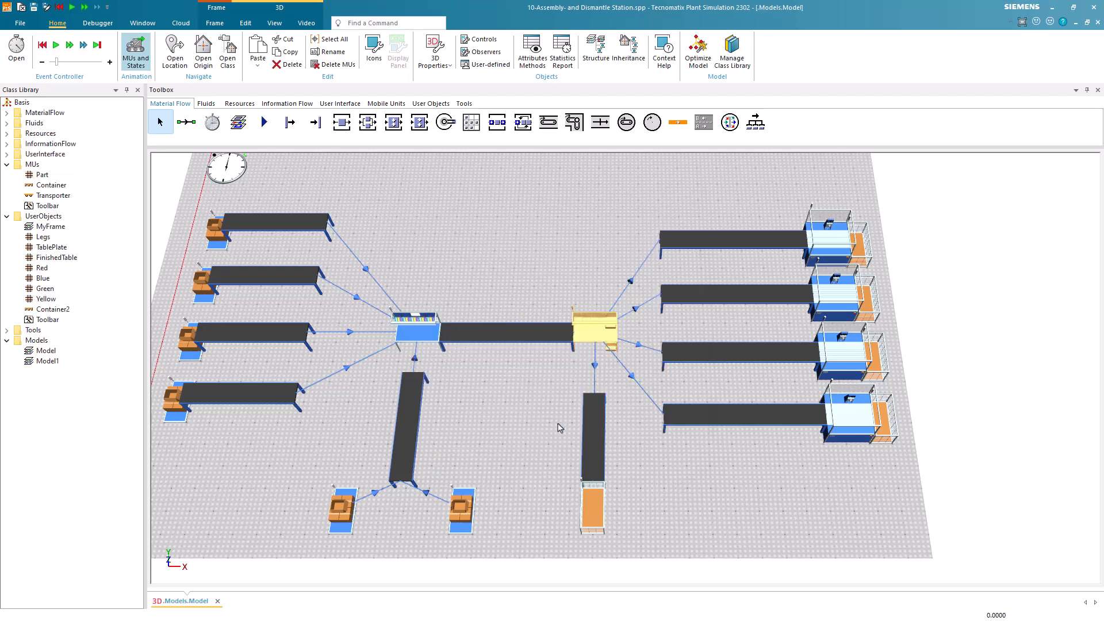
# Run the simulation to watch the parts being assembled and dismantled, and reset it.
pyautogui.click(557, 426)
pyautogui.click(55, 44)
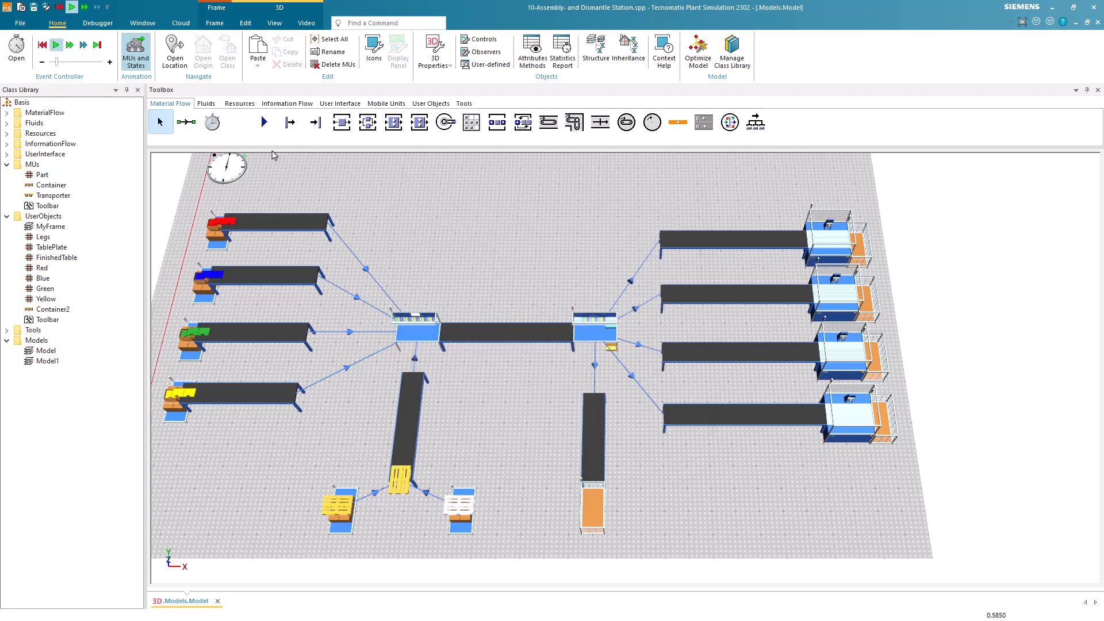
pyautogui.moveTo(431, 235); pyautogui.dragTo(476, 223)
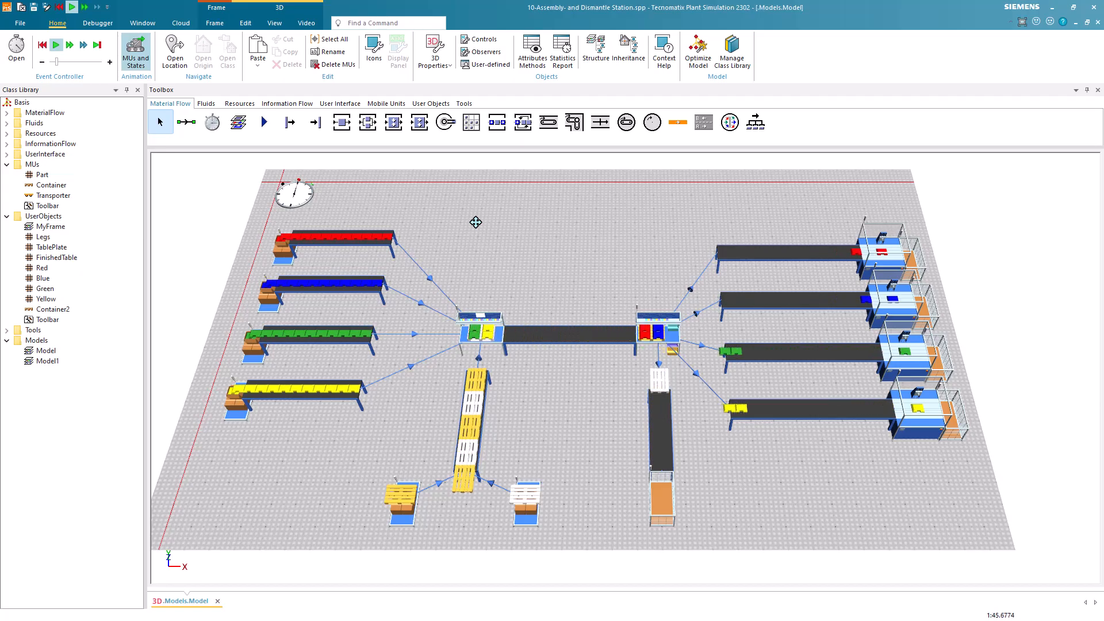
pyautogui.click(42, 45)
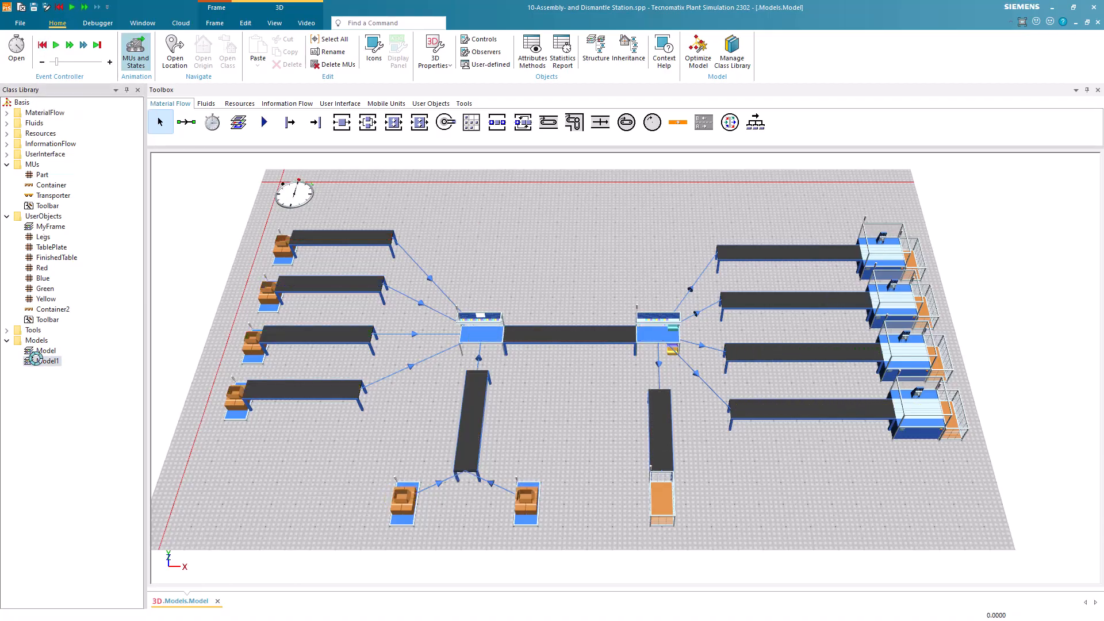
# Open Model1 and examine the Legs part in its 3D view.
pyautogui.doubleClick(36, 359)
pyautogui.moveTo(682, 474); pyautogui.dragTo(633, 485)
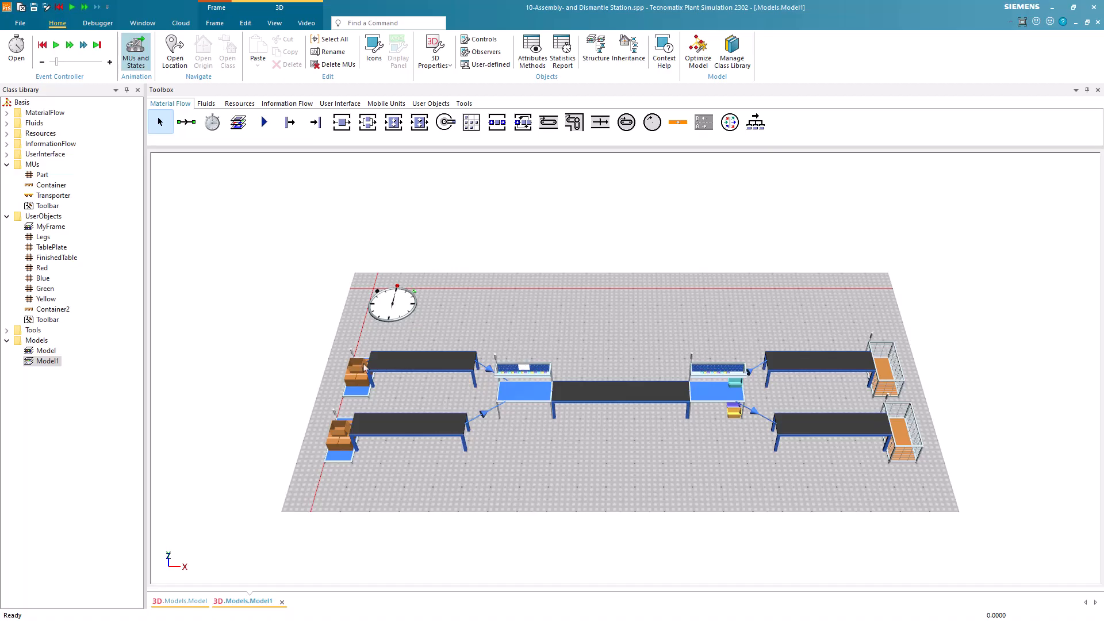
pyautogui.rightClick(46, 240)
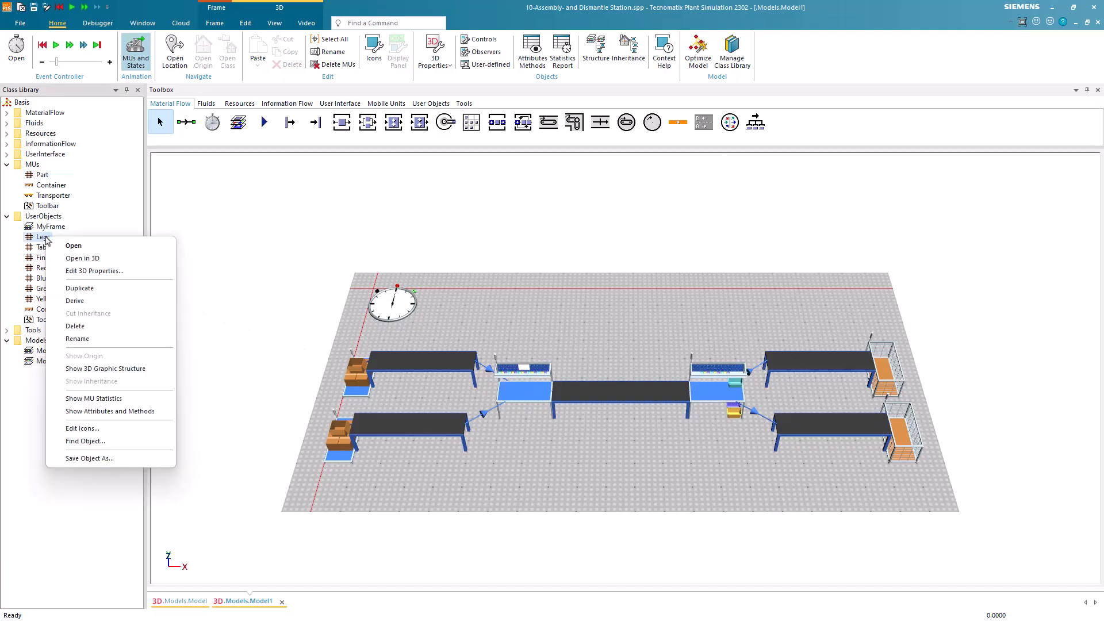
pyautogui.click(58, 244)
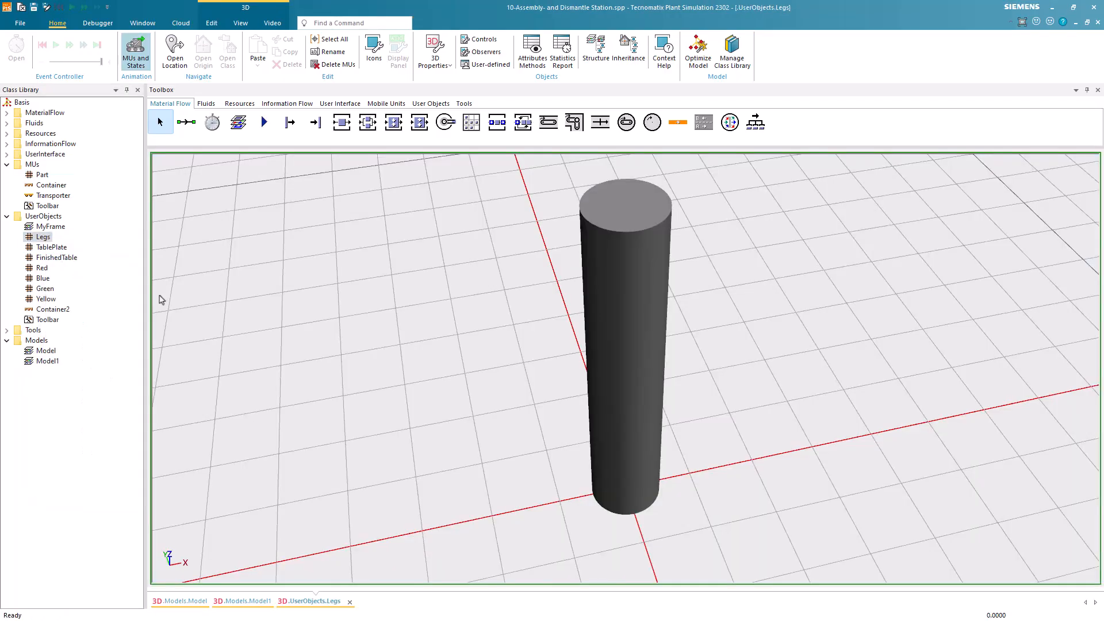
pyautogui.scroll(-5, 172, 302)
pyautogui.moveTo(259, 313); pyautogui.dragTo(492, 315)
pyautogui.scroll(-2, 493, 316)
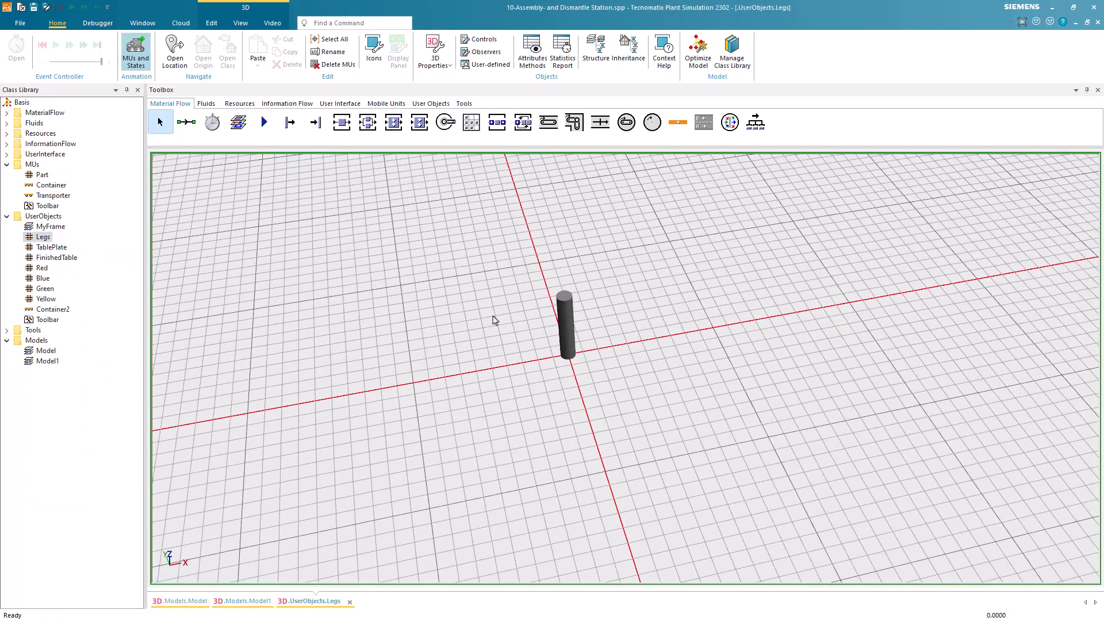
# Examine the TablePlate and FinishedTable parts in their 3D views.
pyautogui.rightClick(57, 250)
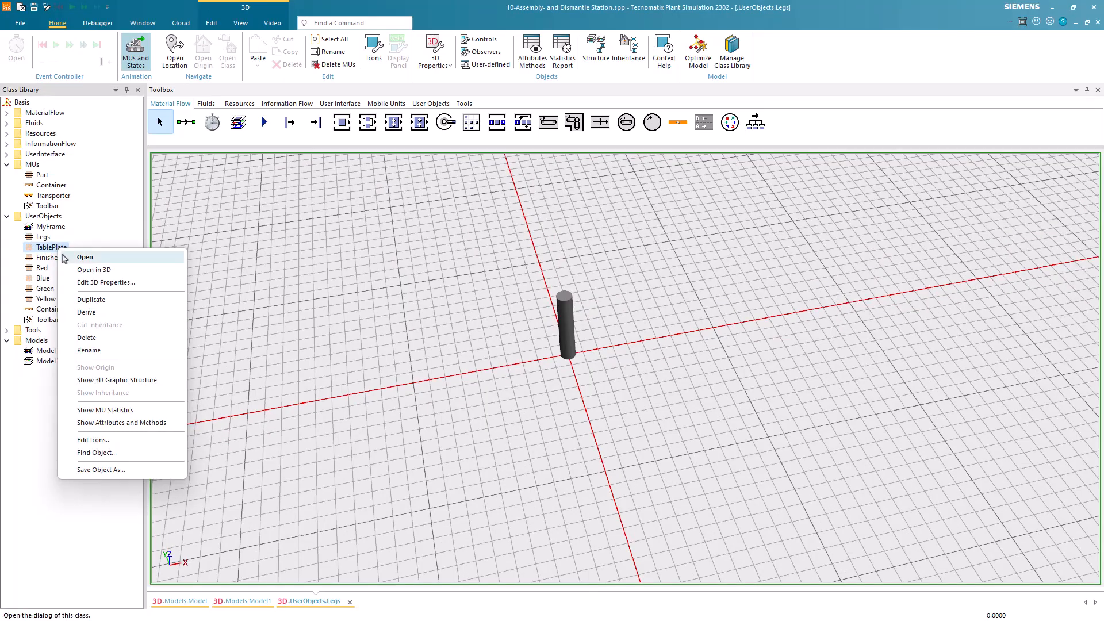
pyautogui.click(73, 268)
pyautogui.scroll(-4, 430, 322)
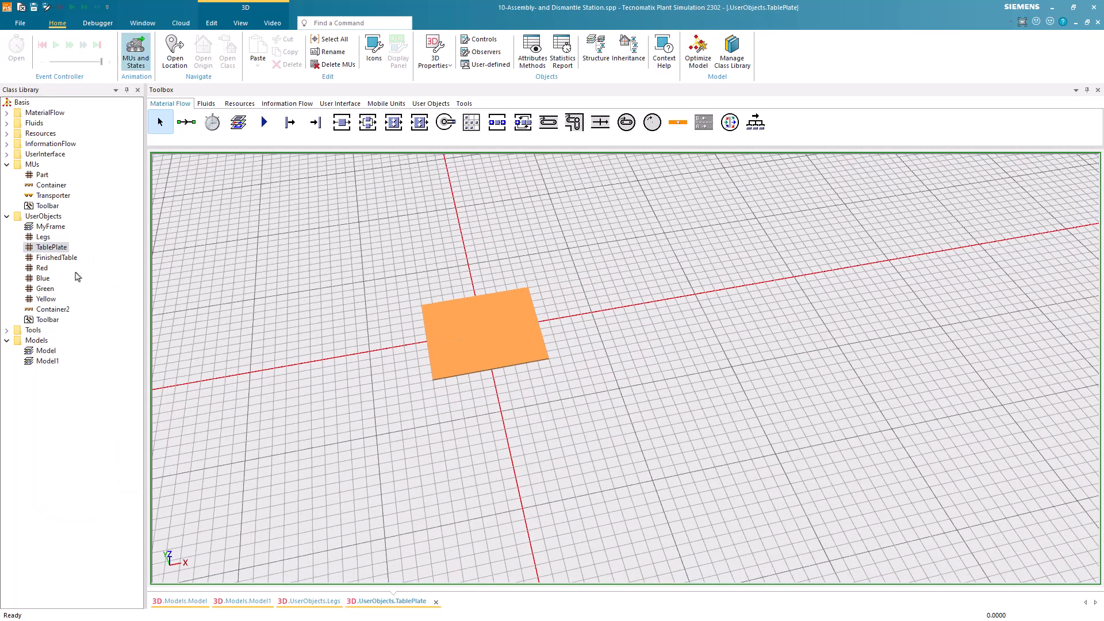
pyautogui.rightClick(68, 258)
pyautogui.click(82, 280)
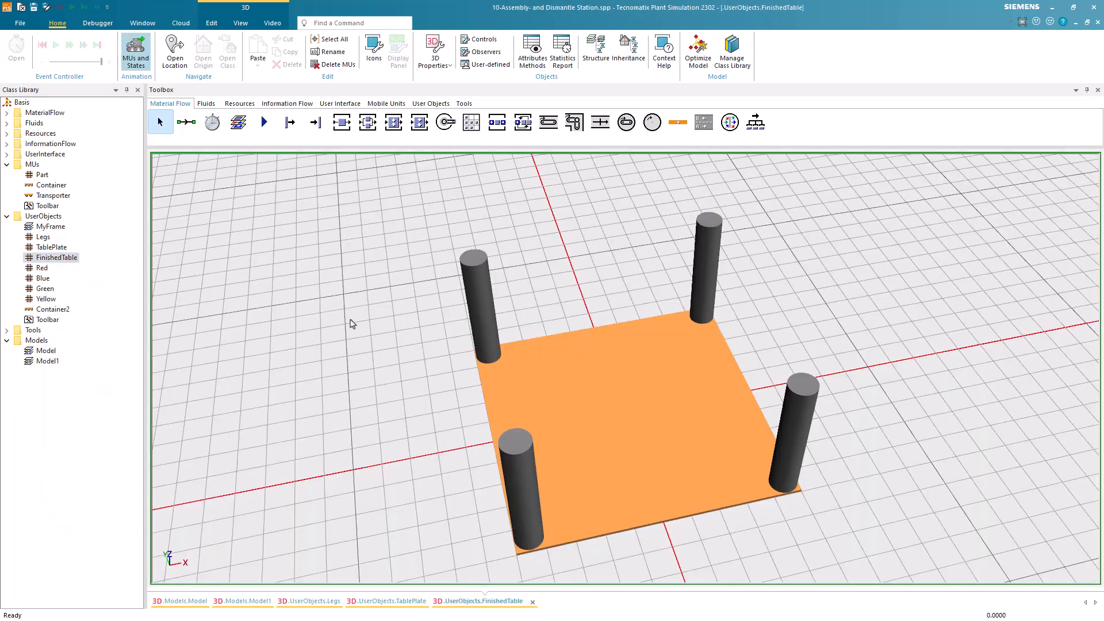
pyautogui.scroll(-5, 434, 339)
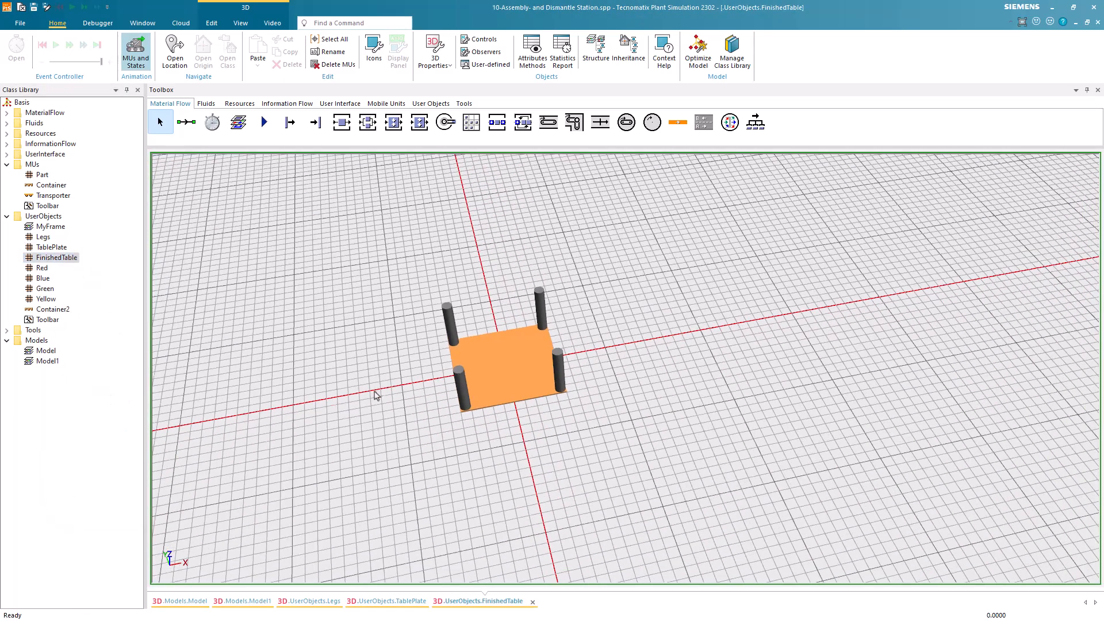
# Return to Model1 and assign Legs to the upper source and TablePlate to the lower source.
pyautogui.click(250, 601)
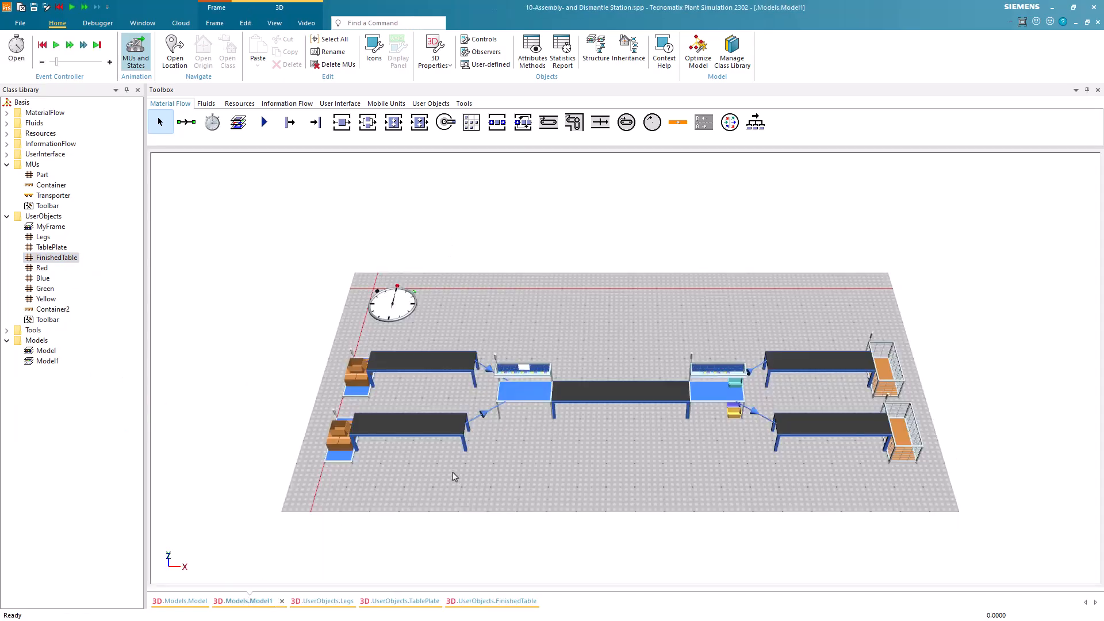
pyautogui.moveTo(44, 238); pyautogui.dragTo(359, 383)
pyautogui.moveTo(56, 253); pyautogui.dragTo(340, 440)
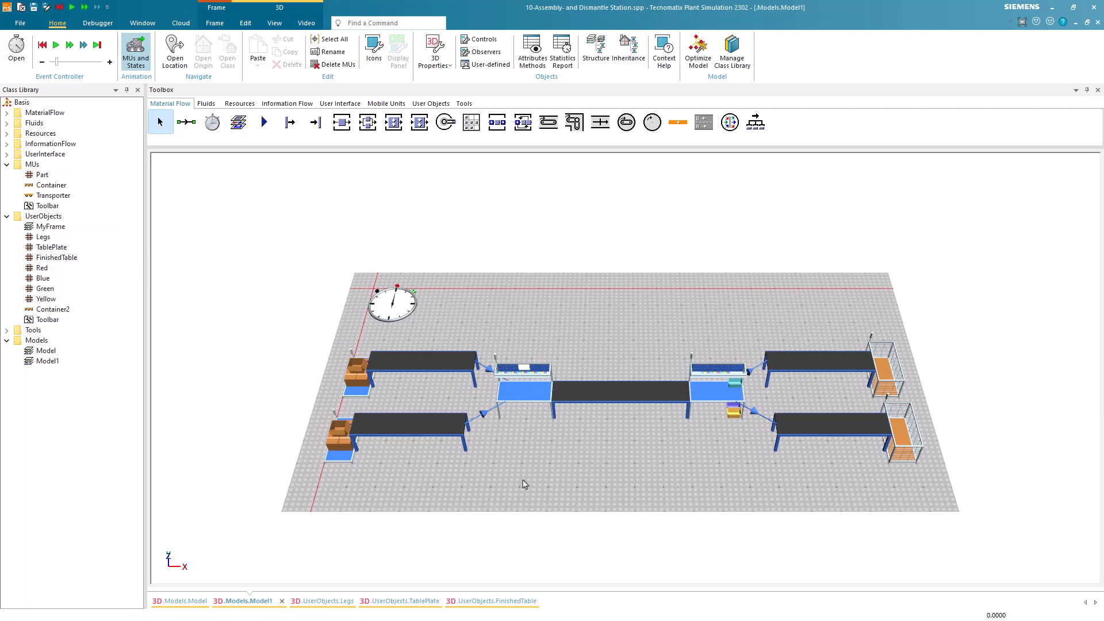
# Set Model1's assembly station to use an assembly table by MU Types and open that table.
pyautogui.doubleClick(539, 403)
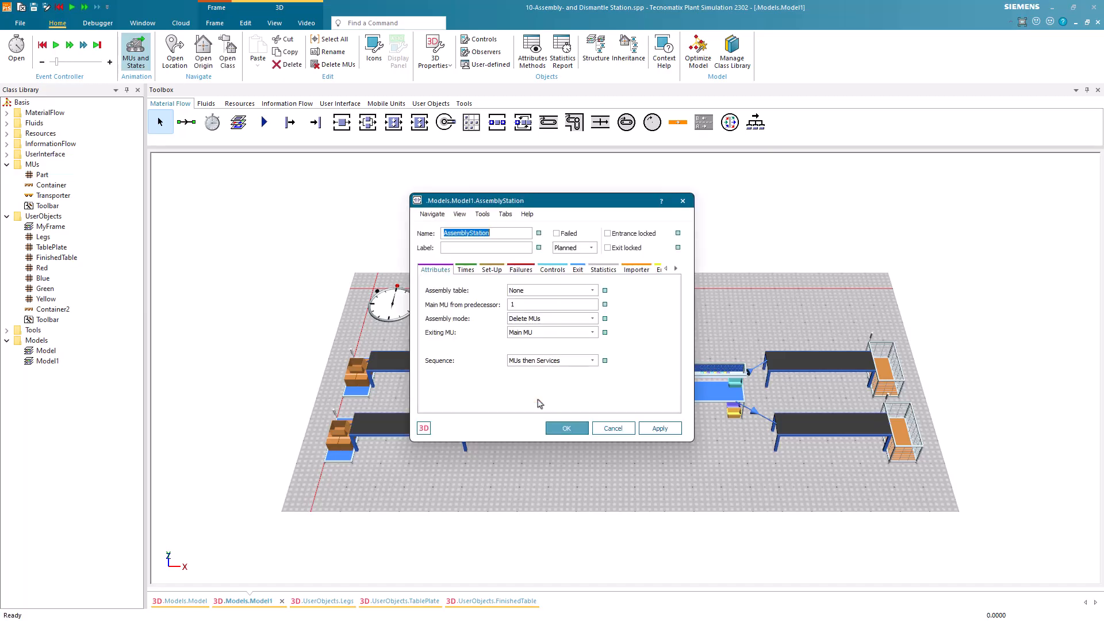
pyautogui.click(592, 291)
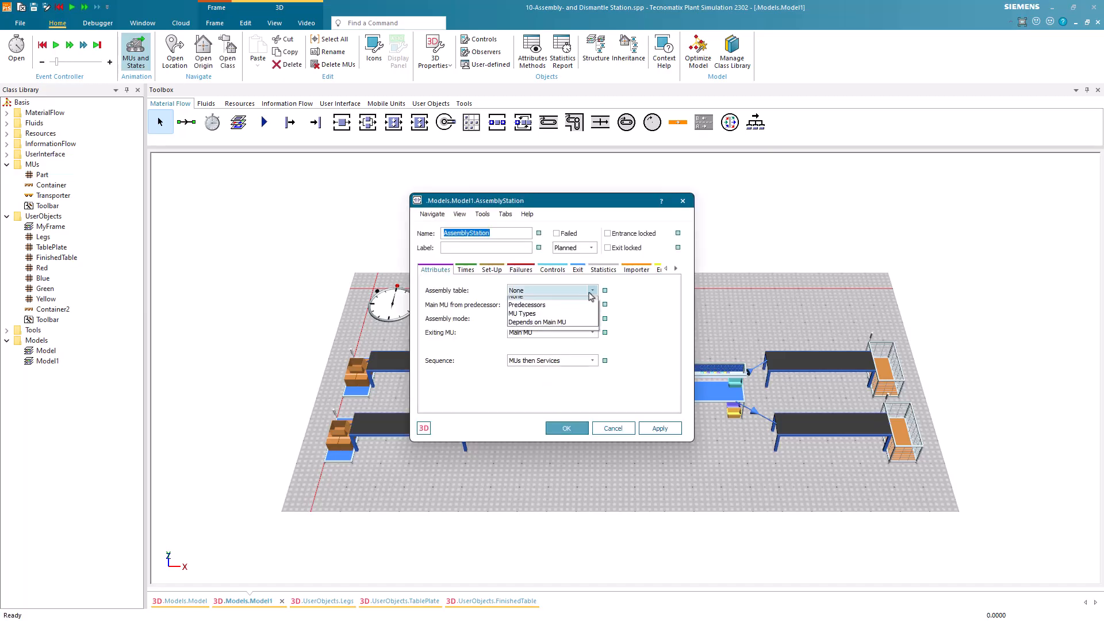
pyautogui.click(553, 319)
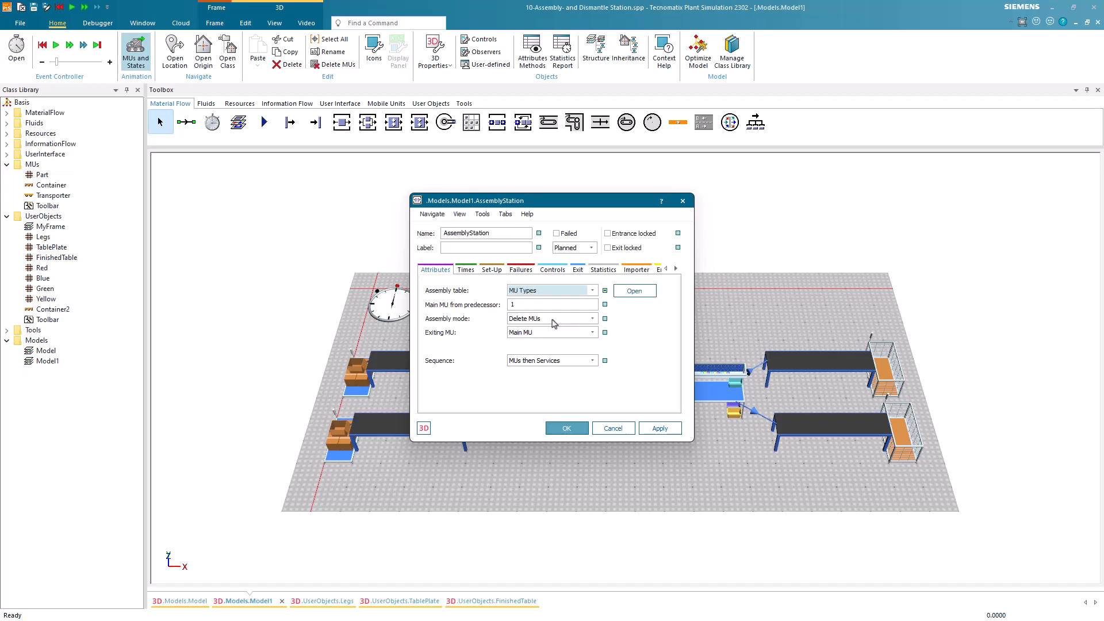
pyautogui.click(629, 291)
pyautogui.moveTo(606, 247); pyautogui.dragTo(485, 244)
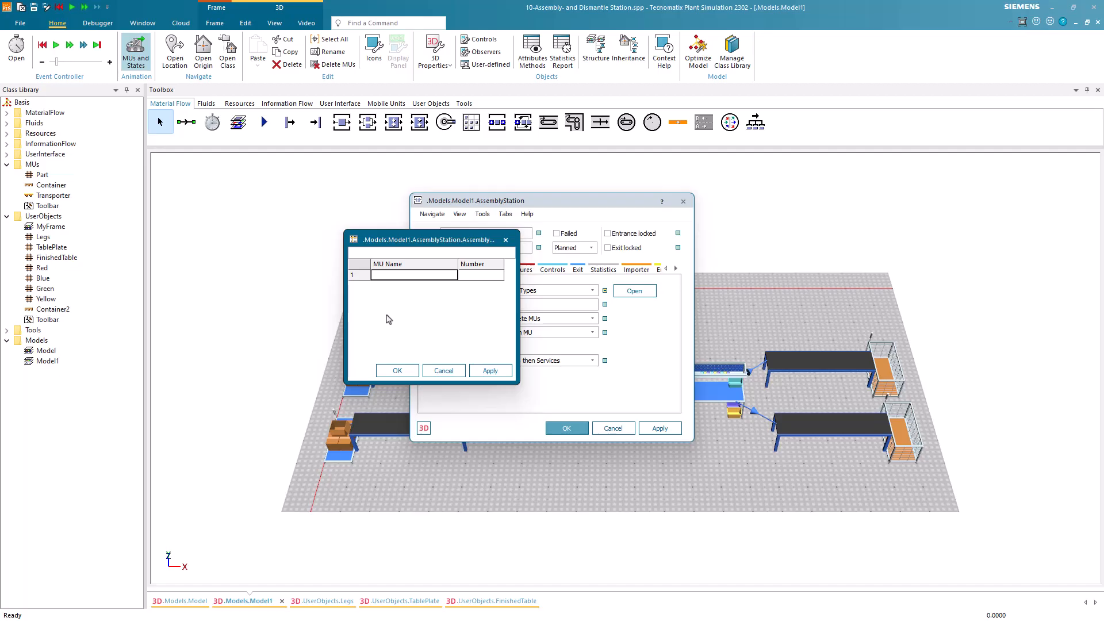
# Add UserObjects.Legs with number 4 to the assembly station's assembly table and accept it.
pyautogui.click(45, 240)
pyautogui.moveTo(45, 241); pyautogui.dragTo(385, 278)
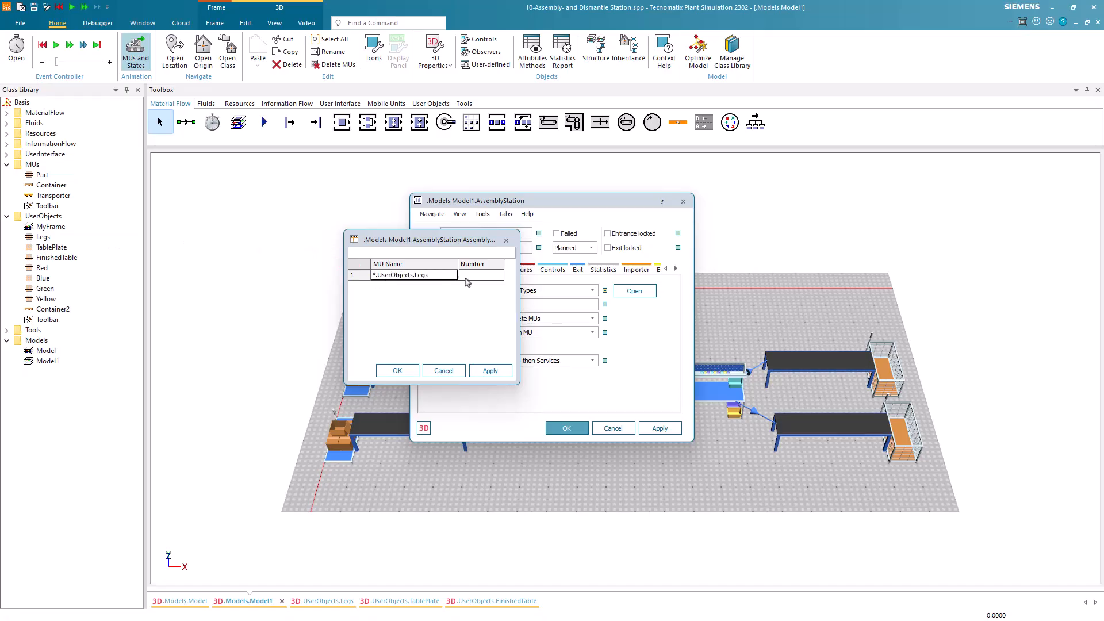
pyautogui.click(472, 280)
pyautogui.write('4')
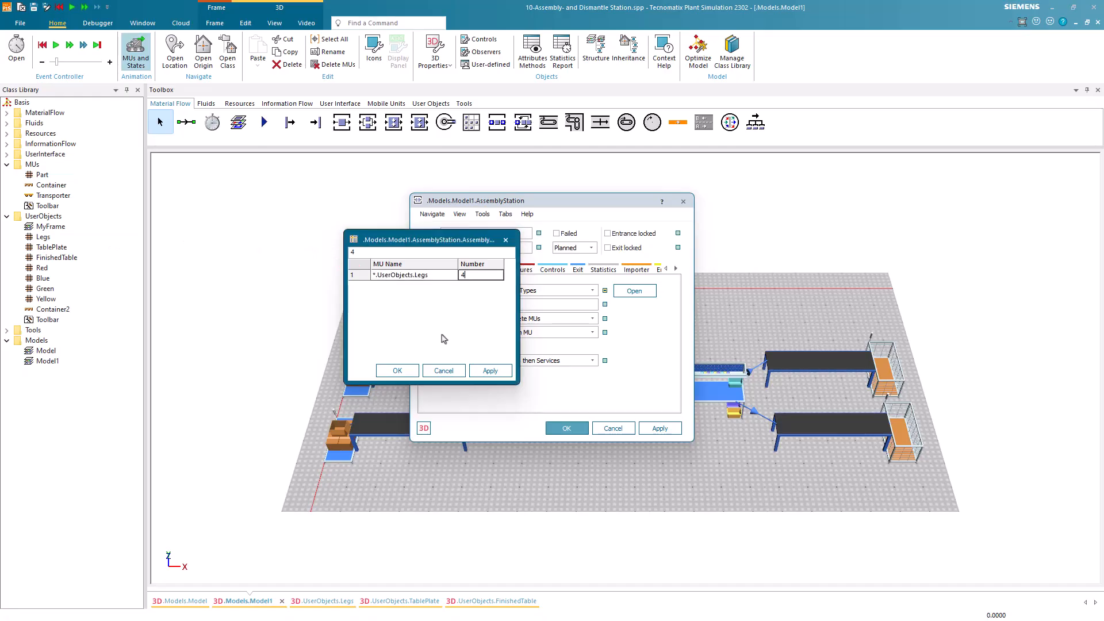
pyautogui.click(397, 371)
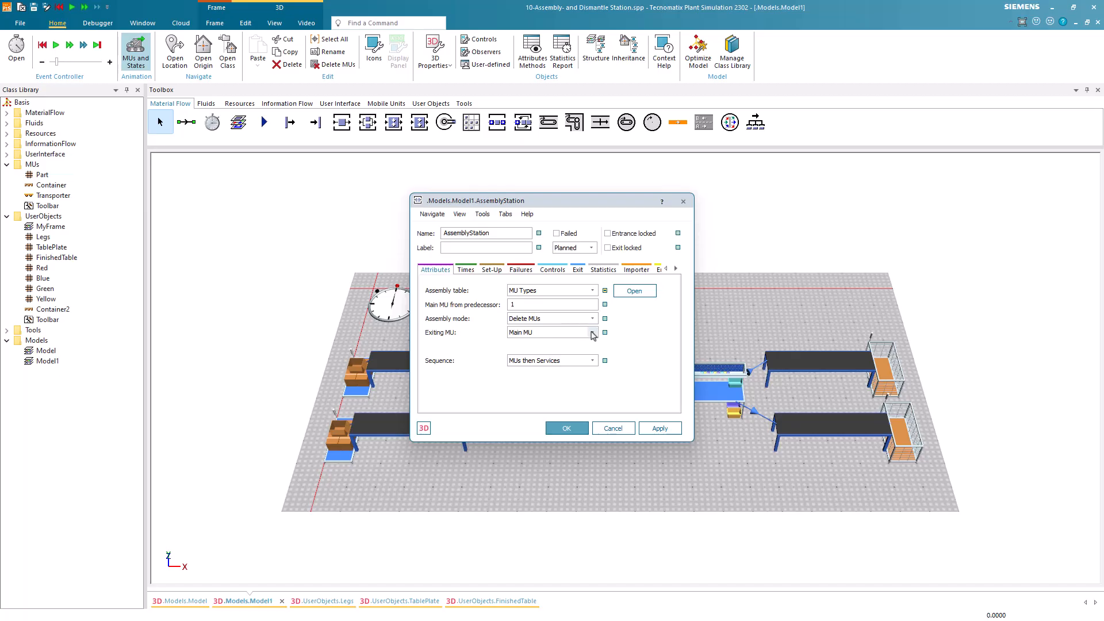
# Set the assembly station's exiting MU to New MU with UserObjects.FinishedTable as the MU, and apply the settings.
pyautogui.click(593, 333)
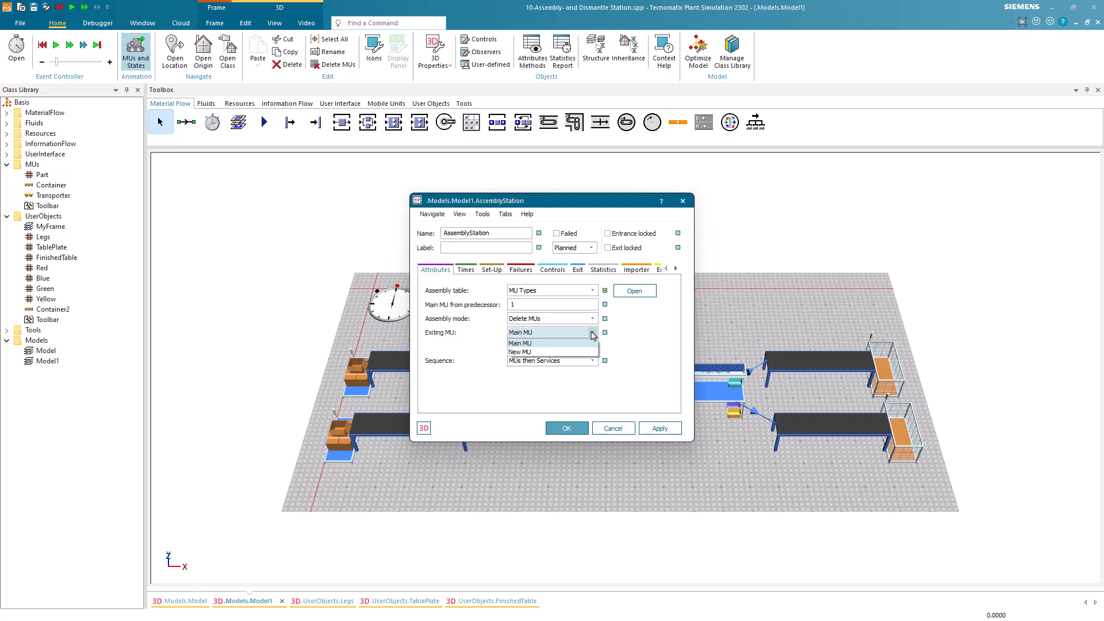
pyautogui.click(568, 352)
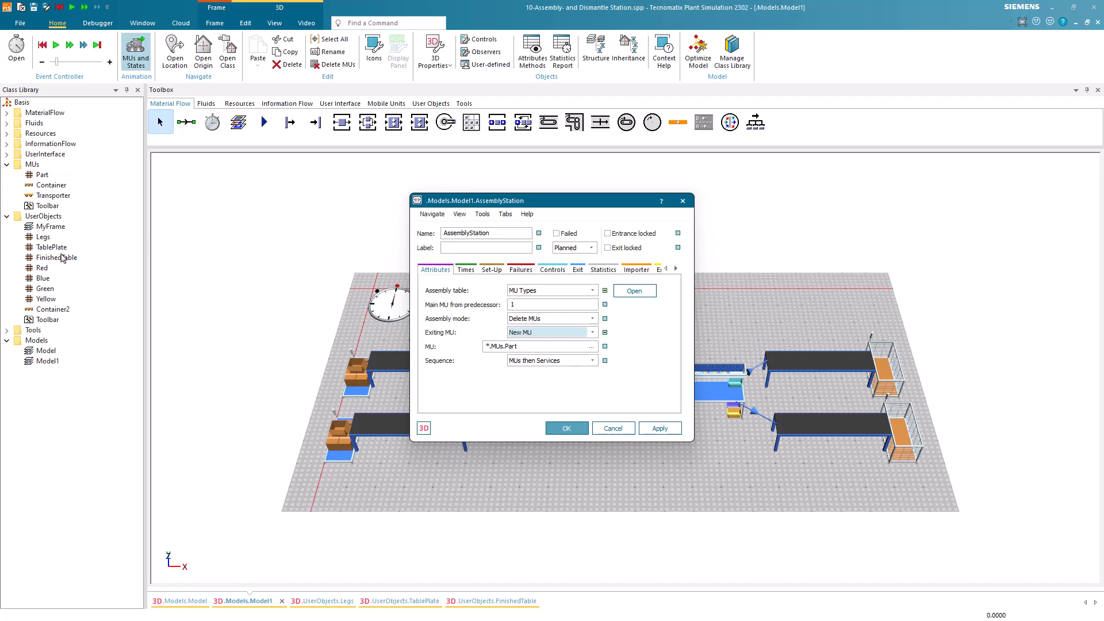
pyautogui.moveTo(60, 261); pyautogui.dragTo(523, 354)
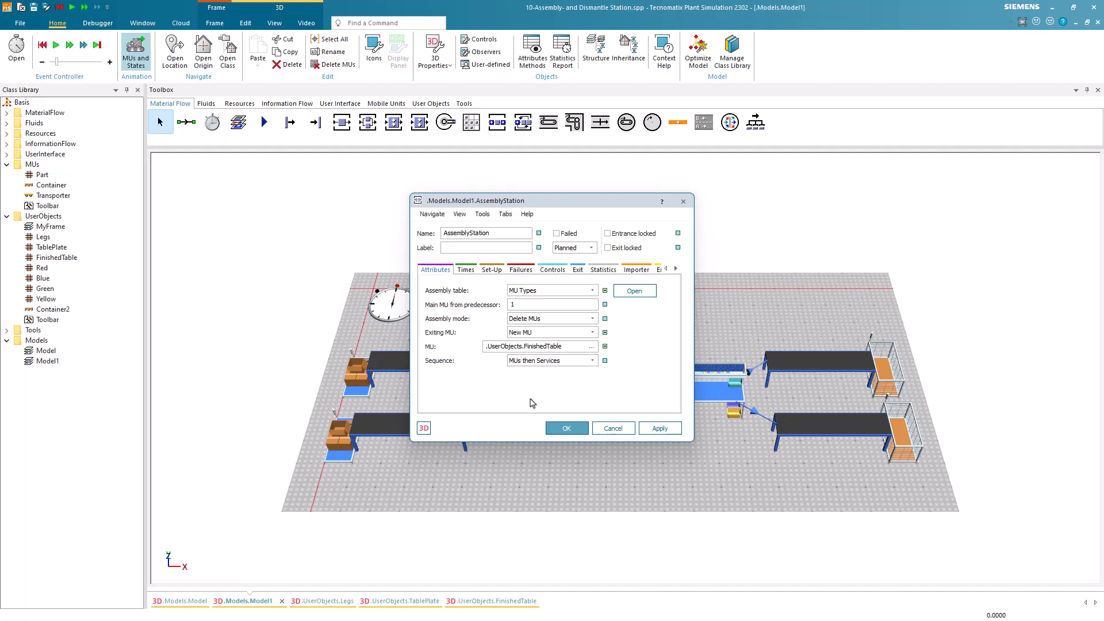
pyautogui.click(547, 427)
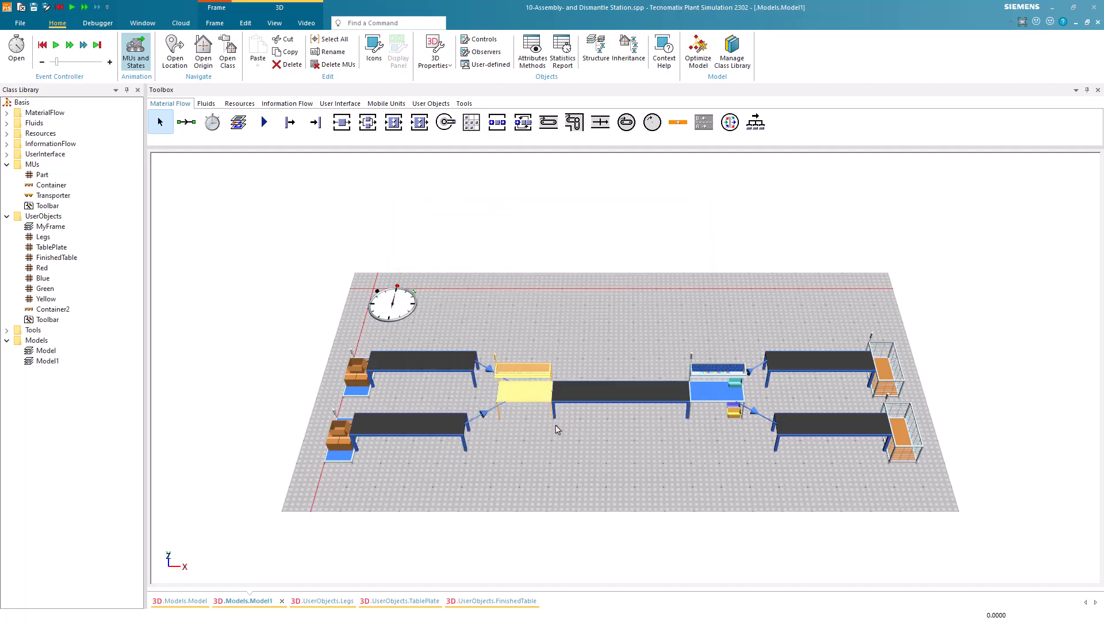
# Set the dismantle station's sequence to Main MU after other MUs and open its dismantle table.
pyautogui.doubleClick(707, 401)
pyautogui.click(641, 290)
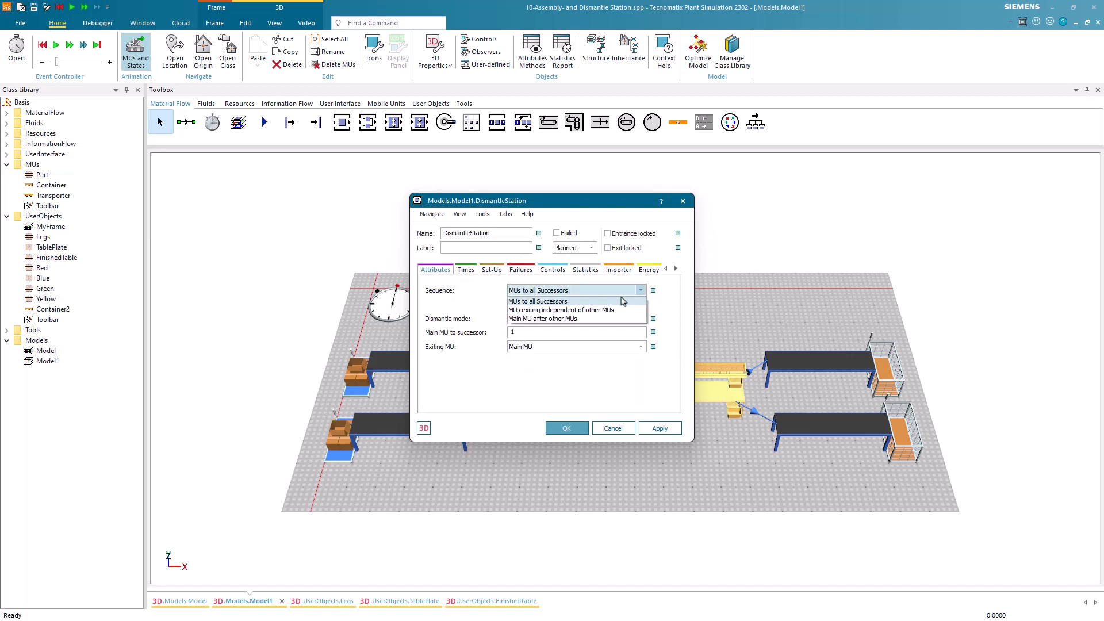
pyautogui.click(568, 318)
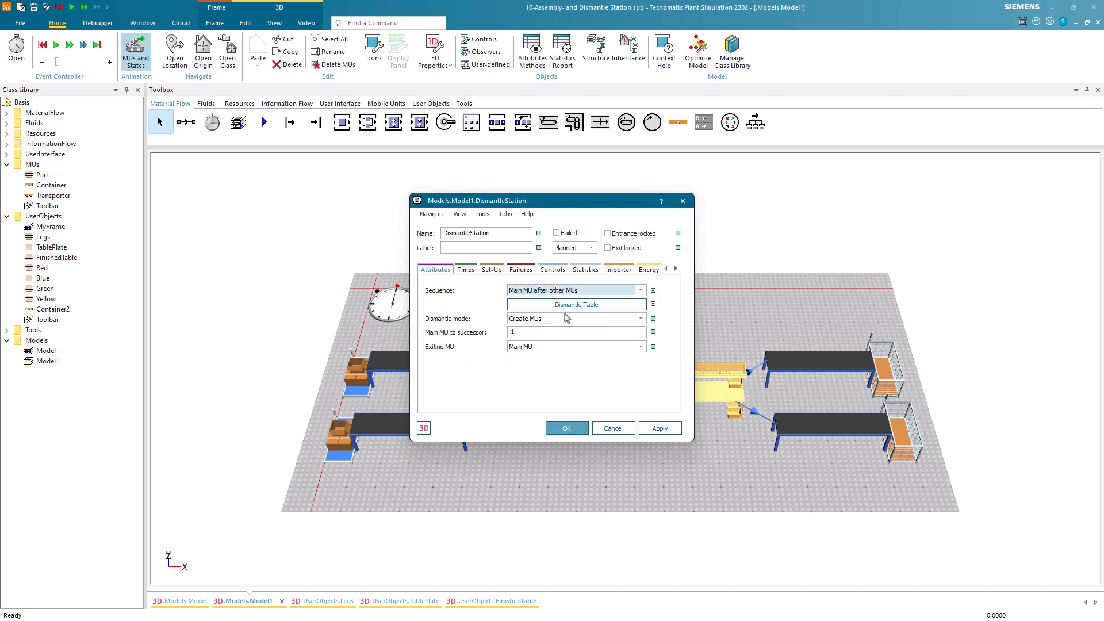
pyautogui.click(567, 305)
pyautogui.moveTo(603, 253); pyautogui.dragTo(494, 241)
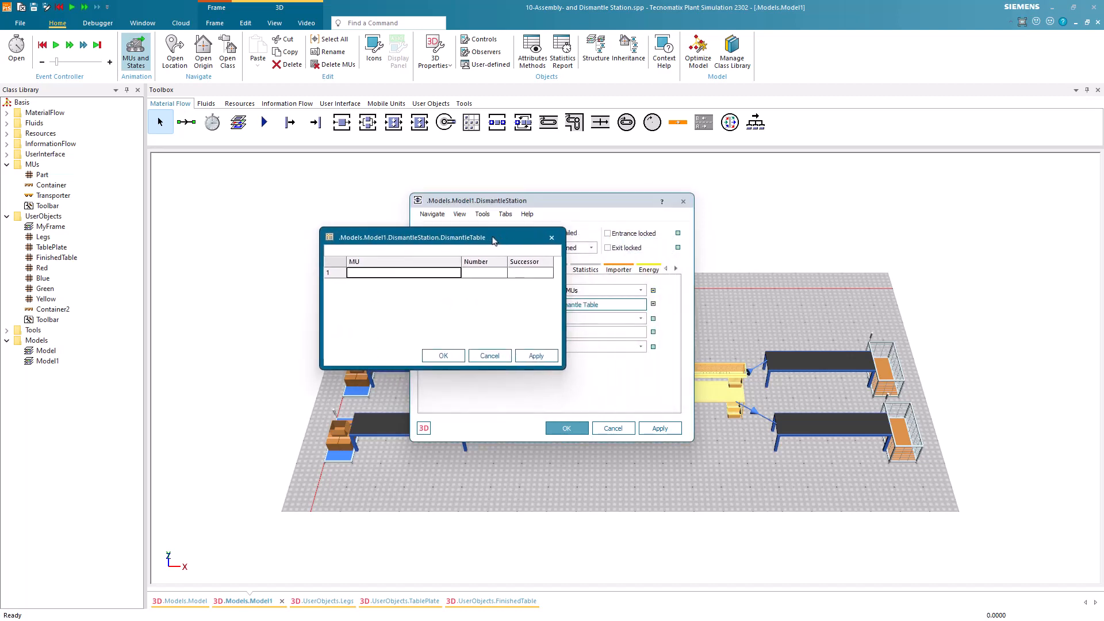
# Add UserObjects.Legs to the dismantle table with number 4 and successor 2, and accept the table.
pyautogui.moveTo(52, 243); pyautogui.dragTo(383, 278)
pyautogui.click(472, 275)
pyautogui.write('2')
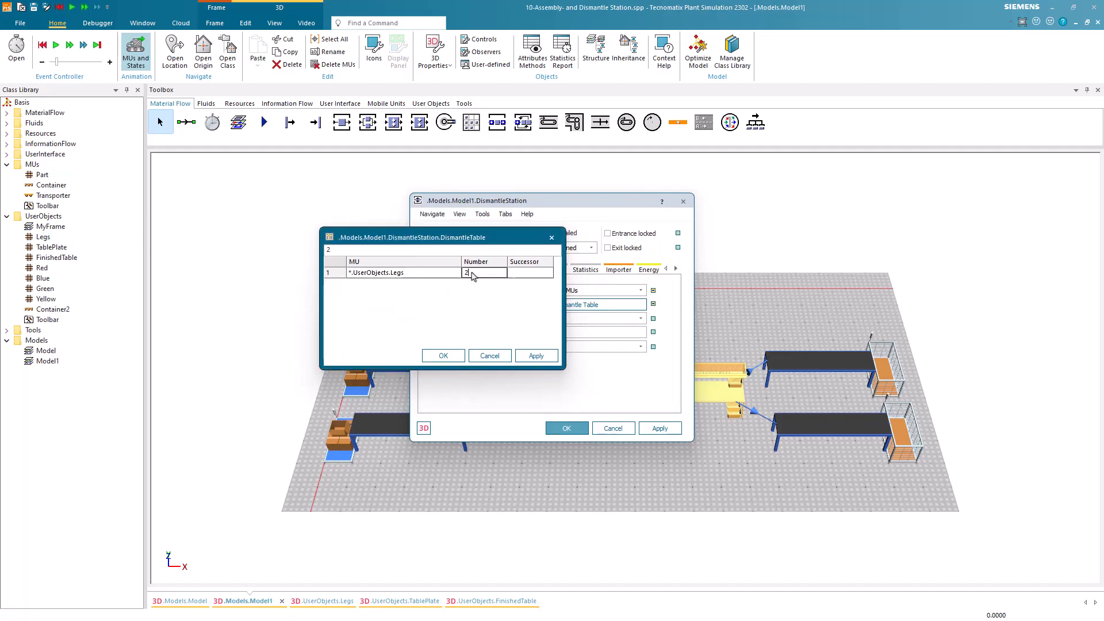
pyautogui.press('BackSpace')
pyautogui.write('4')
pyautogui.press('Tab')
pyautogui.write('2')
pyautogui.click(447, 356)
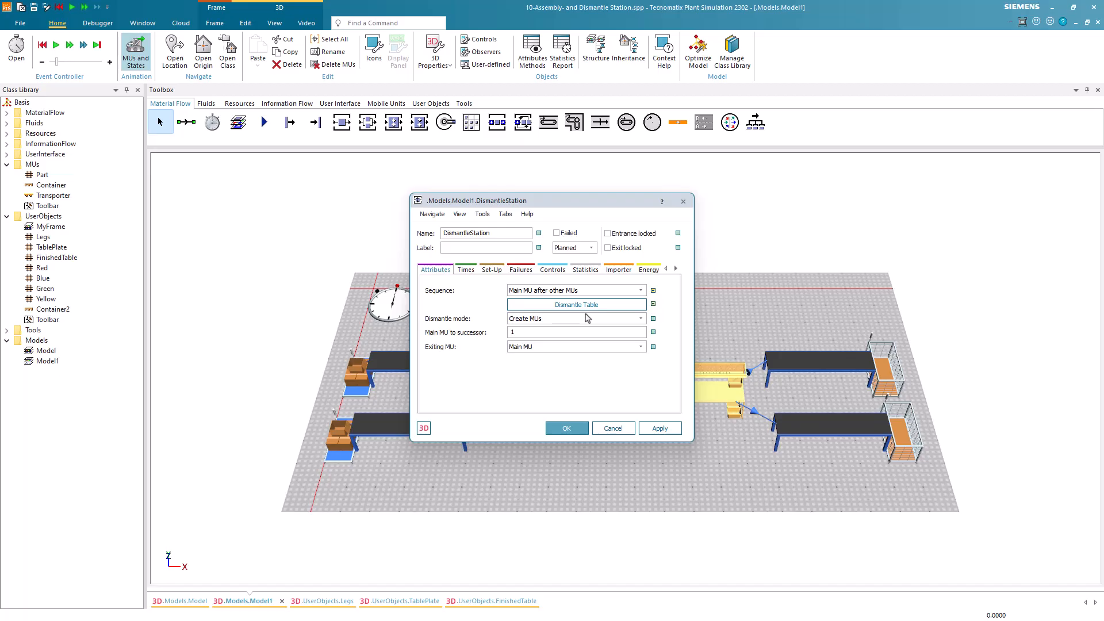
# Set the dismantle station's exiting MU to New MU with UserObjects.TablePlate as the MU, and apply the settings.
pyautogui.click(581, 348)
pyautogui.click(574, 368)
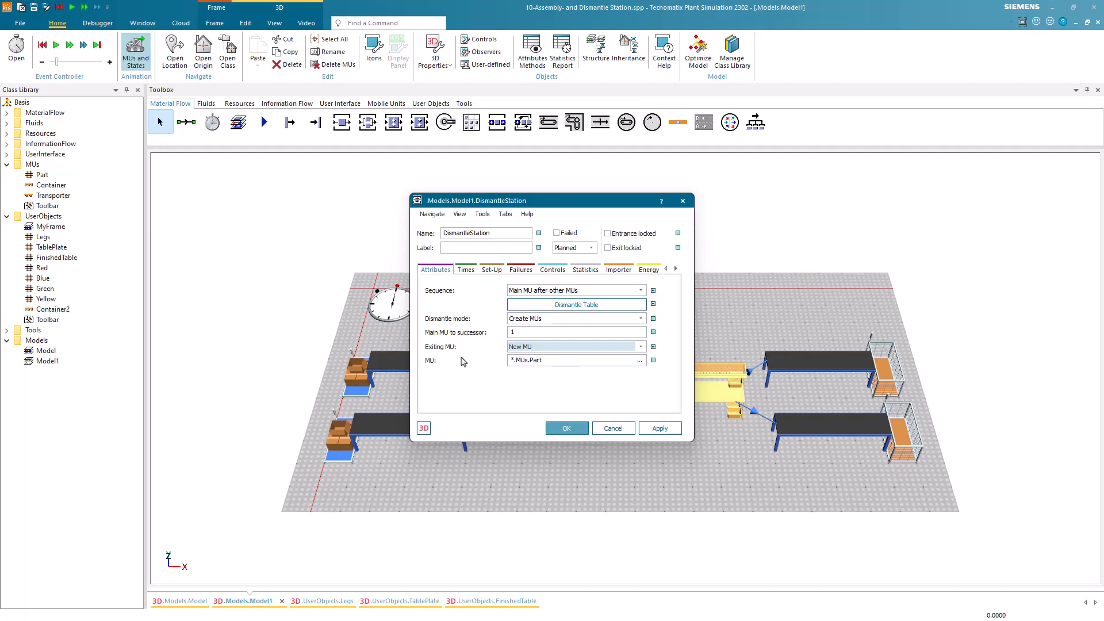
pyautogui.moveTo(50, 247); pyautogui.dragTo(556, 372)
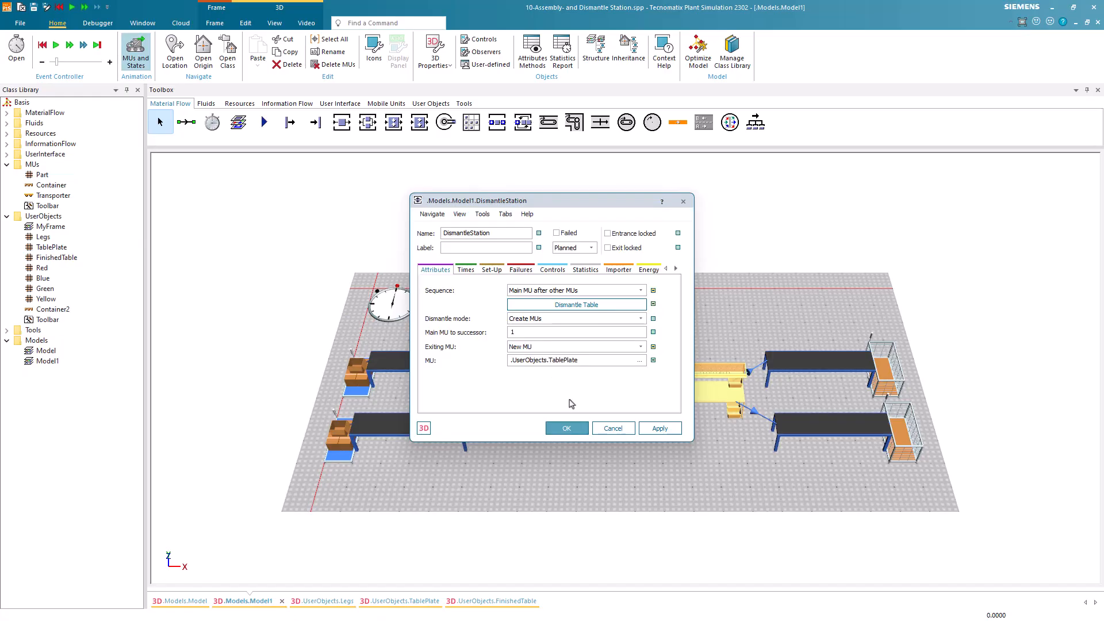
pyautogui.click(568, 429)
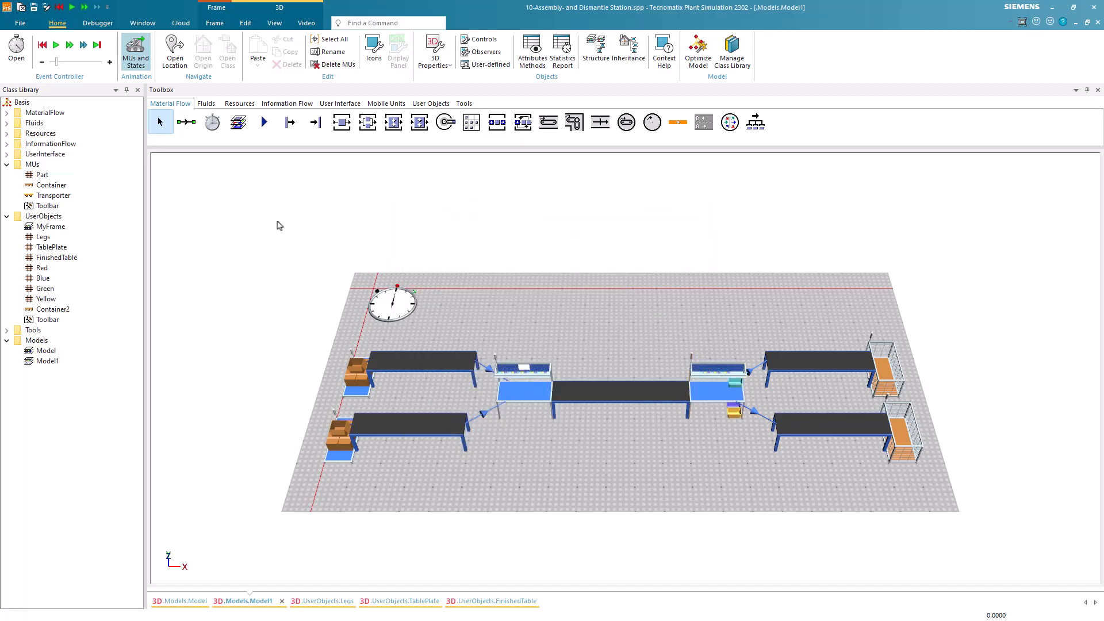
# Start the simulation of Model1 to check the table assembly and dismantling.
pyautogui.click(55, 50)
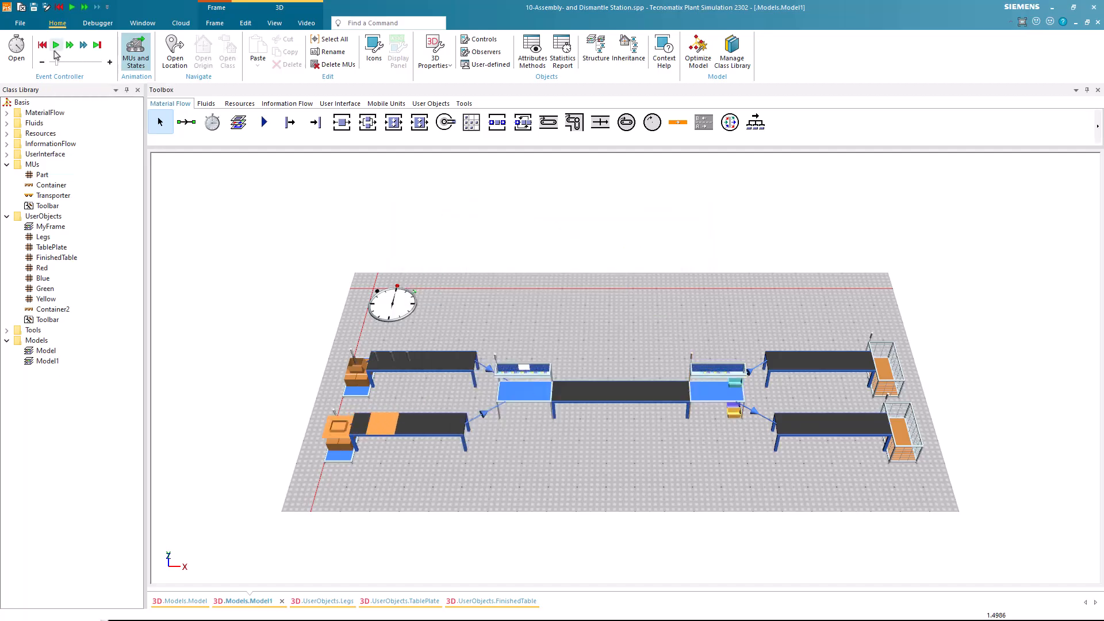